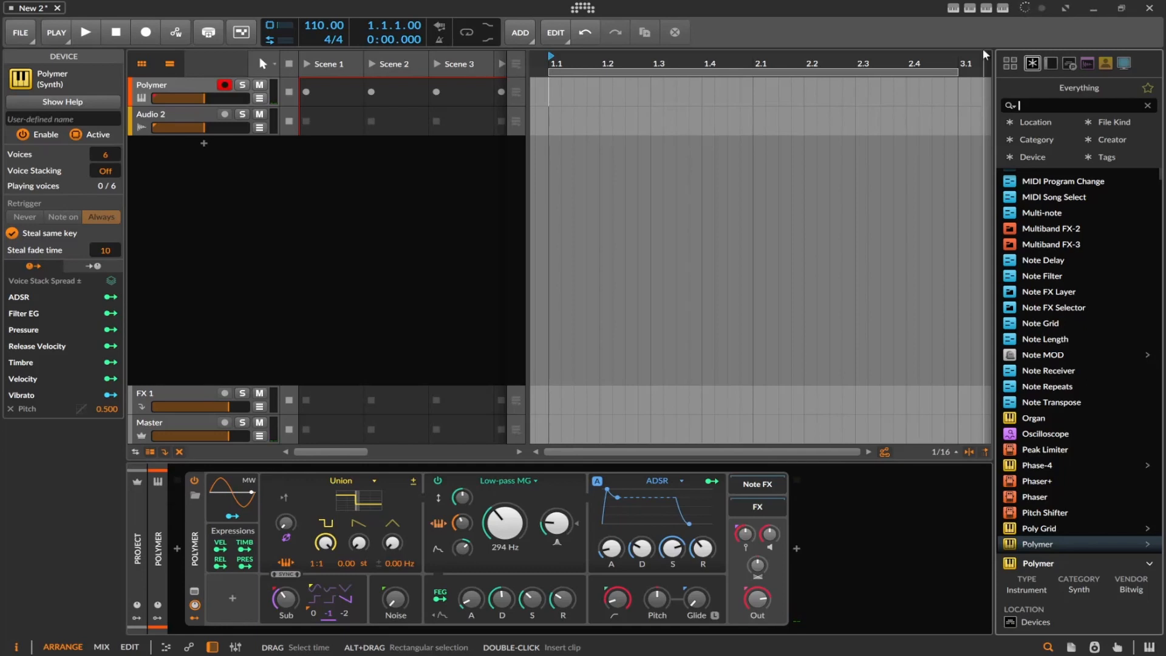
Duplicate the Polymer instrument track three times to get four identical Polymer tracks
left_click(182, 86)
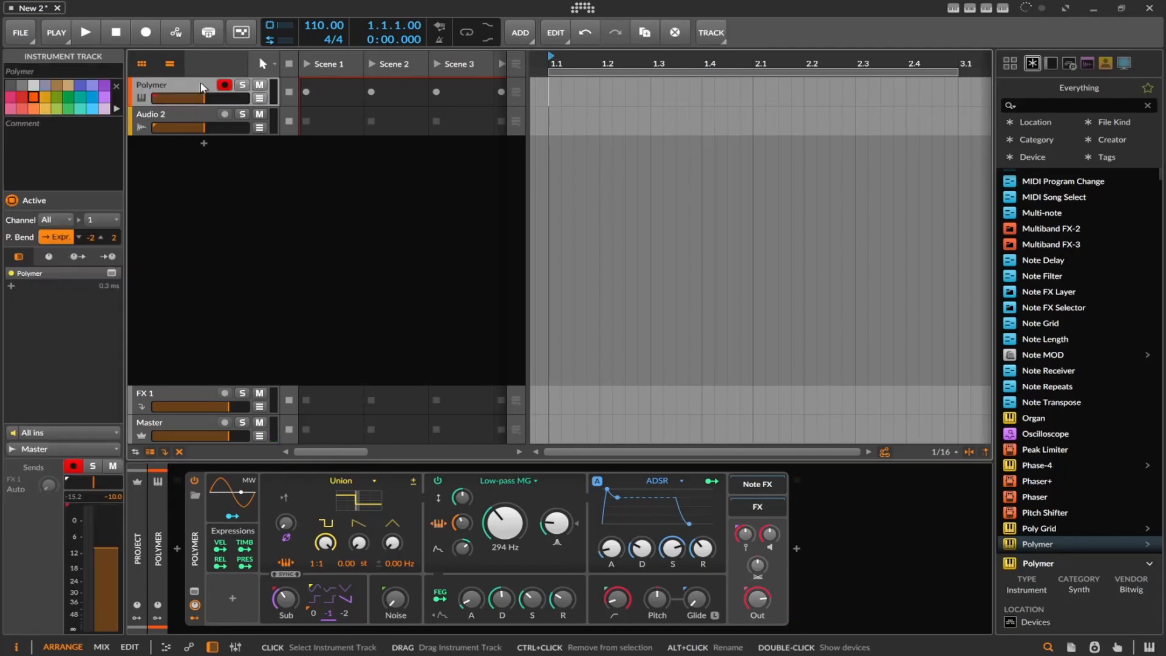
right_click(202, 86)
left_click(328, 217)
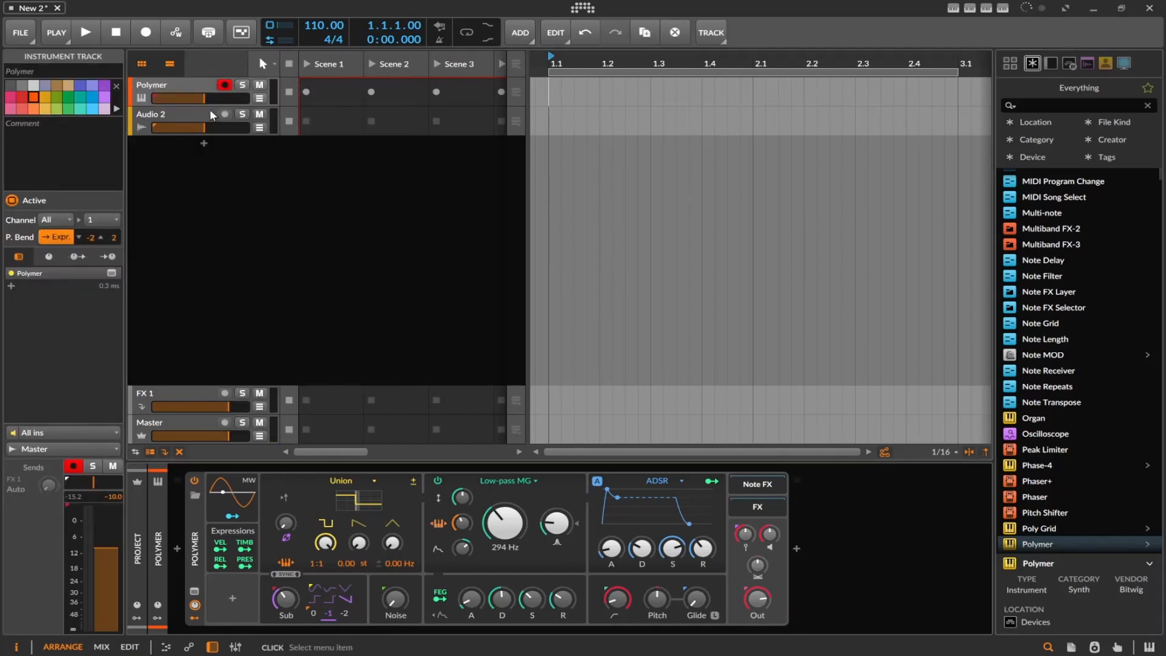
right_click(184, 95)
left_click(182, 87)
right_click(172, 86)
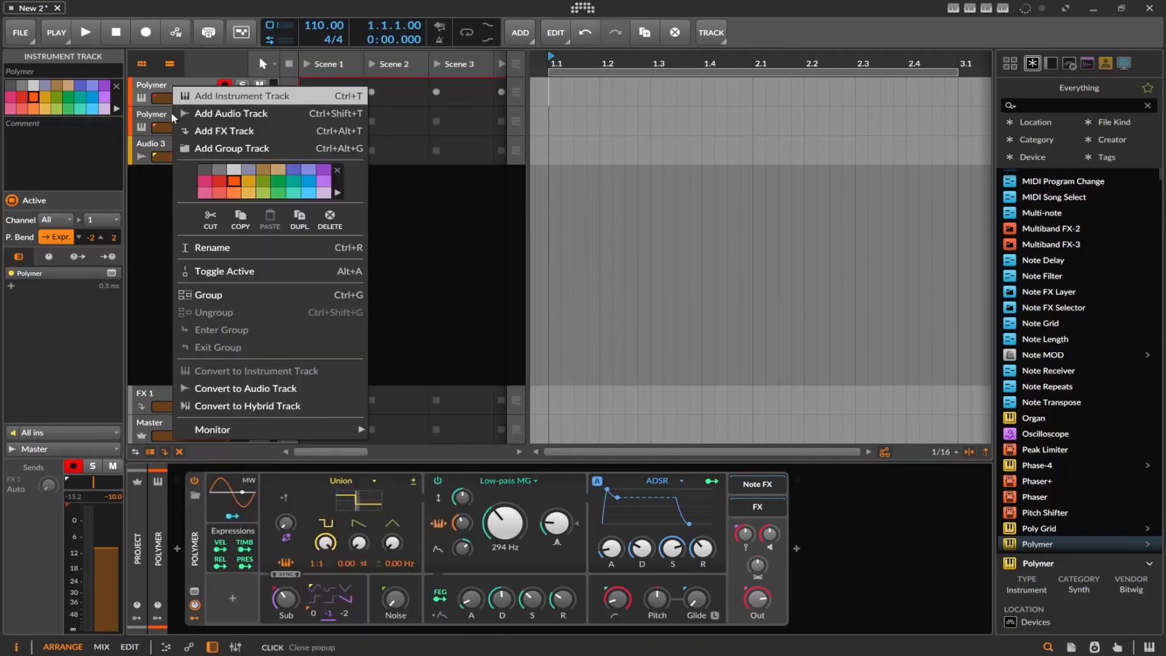
left_click(305, 217)
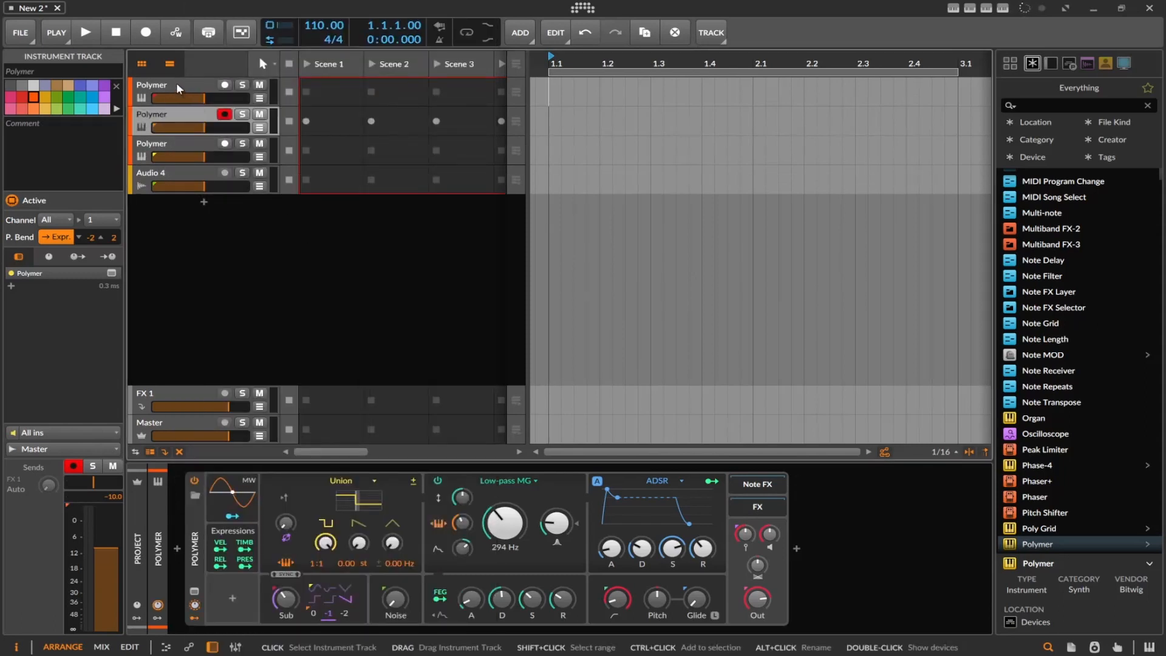
right_click(176, 84)
left_click(313, 219)
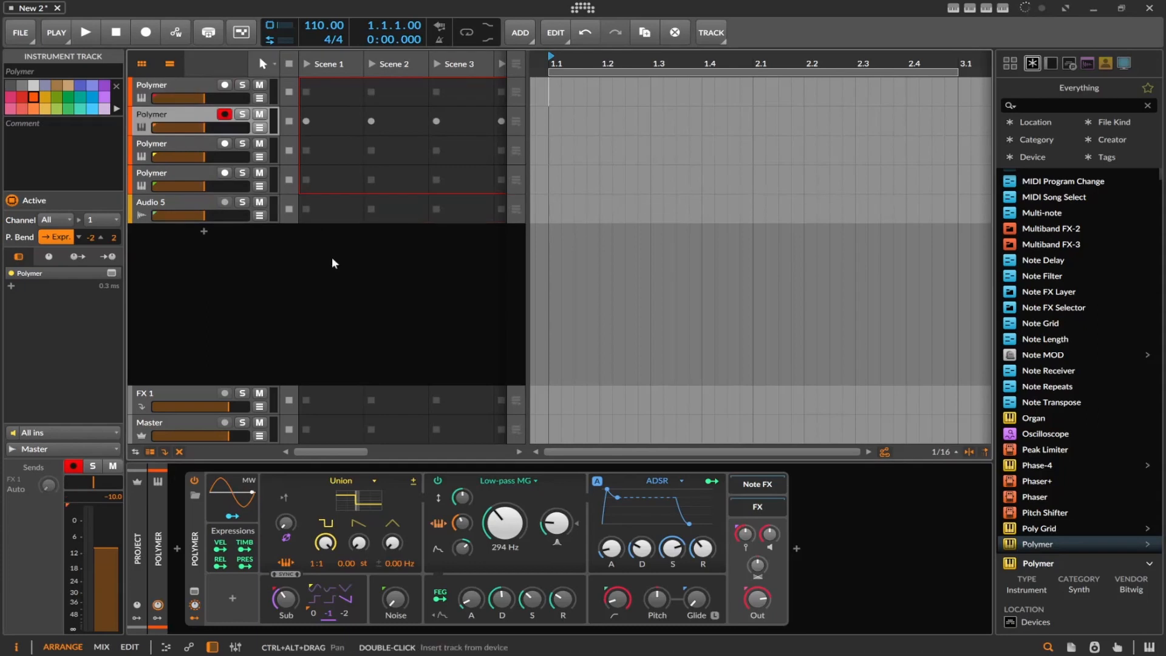
Find Infiltrator in the device browser, add it after Polymer on the first track, and close its plug-in window
left_click(188, 92)
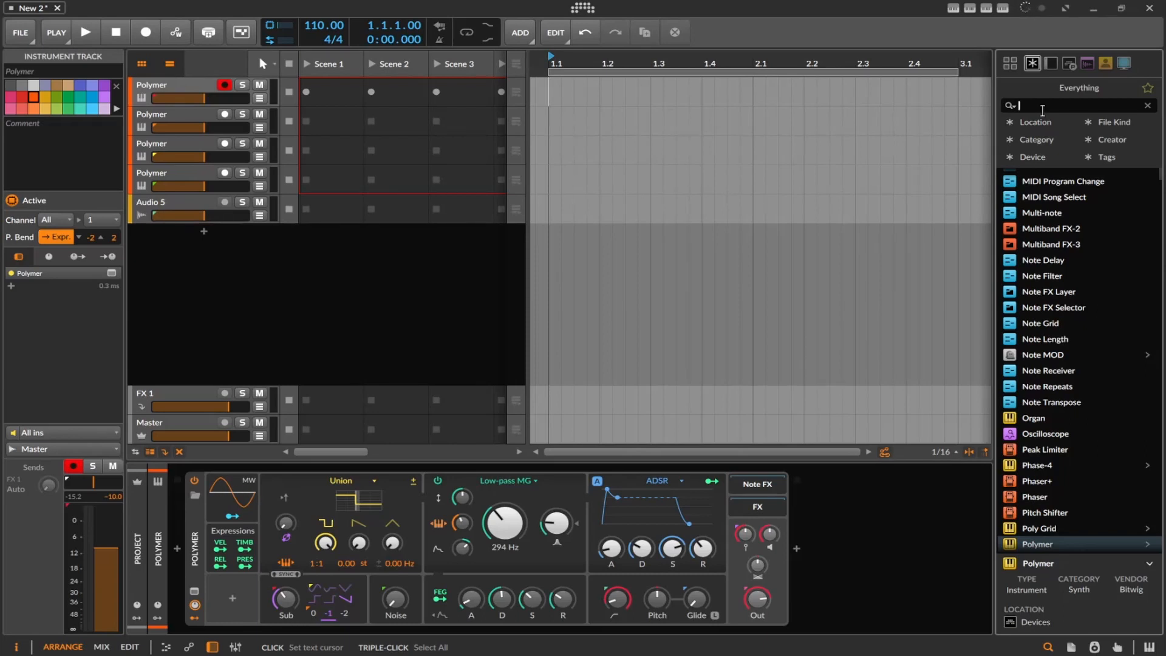
type("in")
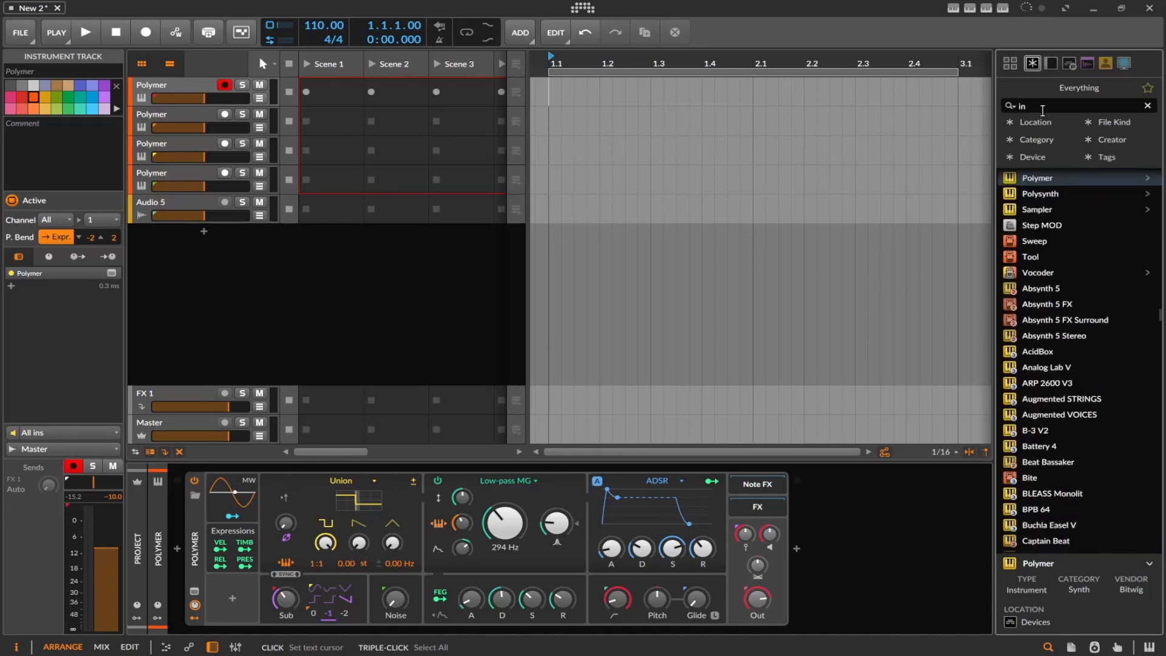
type("f")
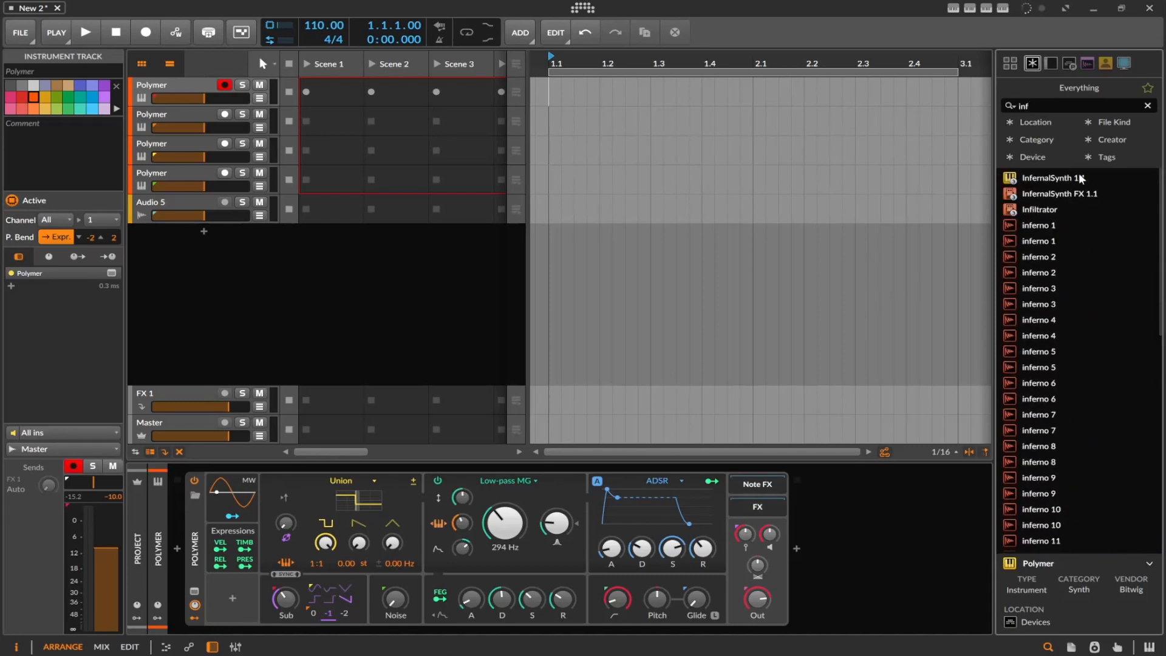
left_click_drag(1044, 210, 890, 515)
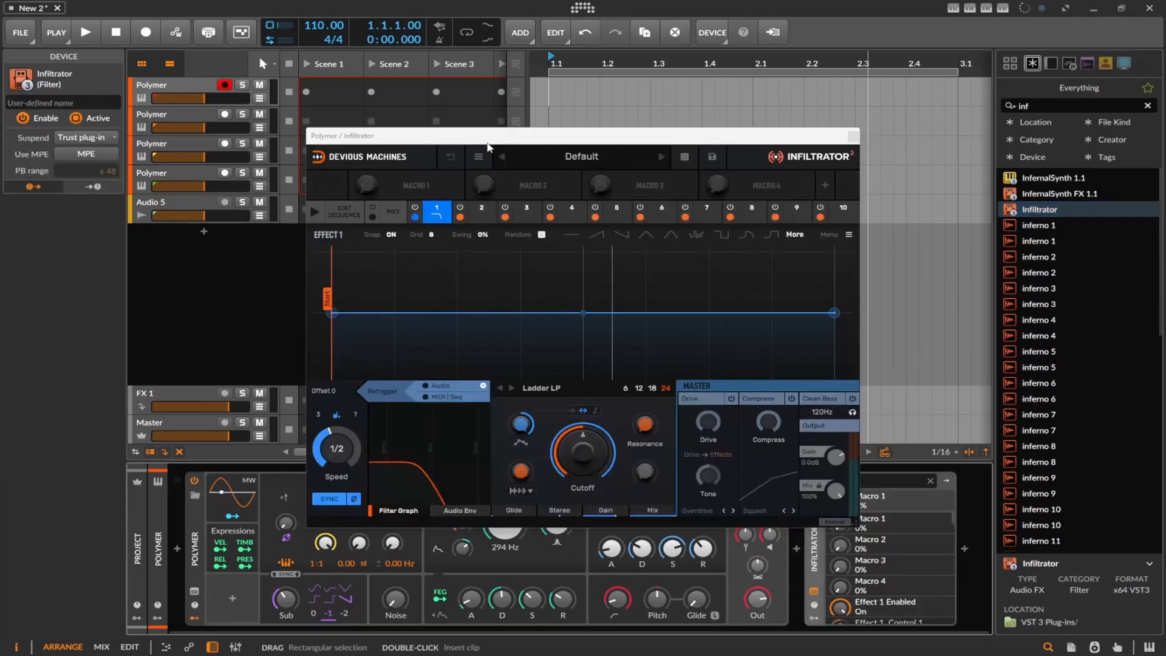
left_click(853, 136)
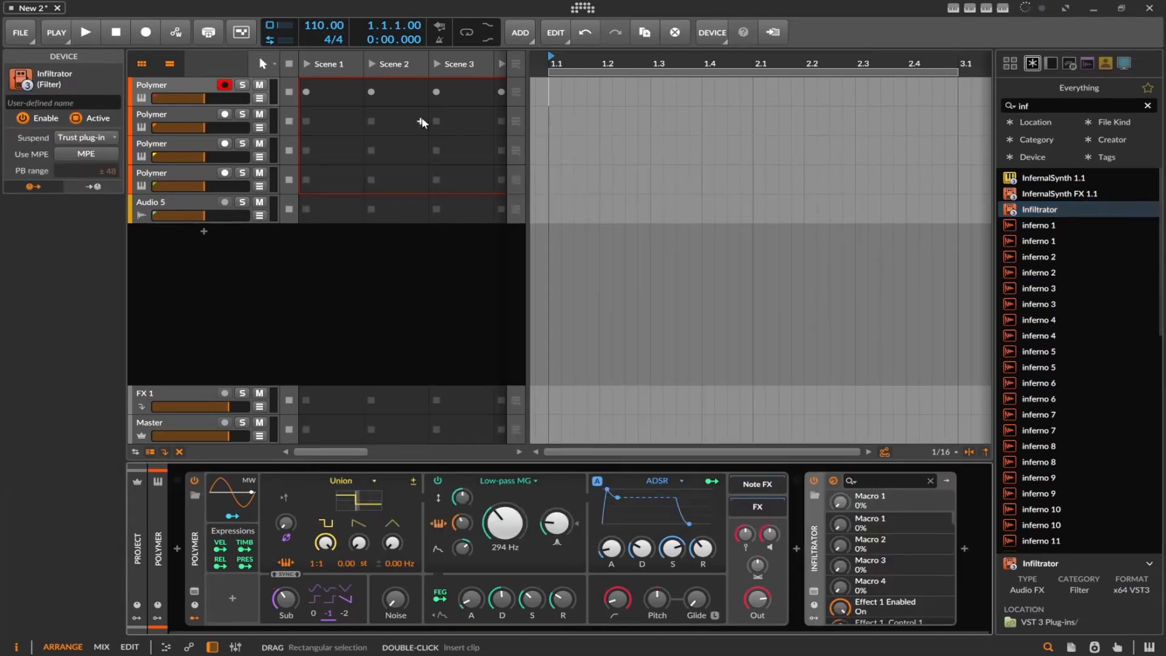
Find Narcotic in the device browser, add it after Polymer on the second track, and close its plug-in window
left_click(178, 113)
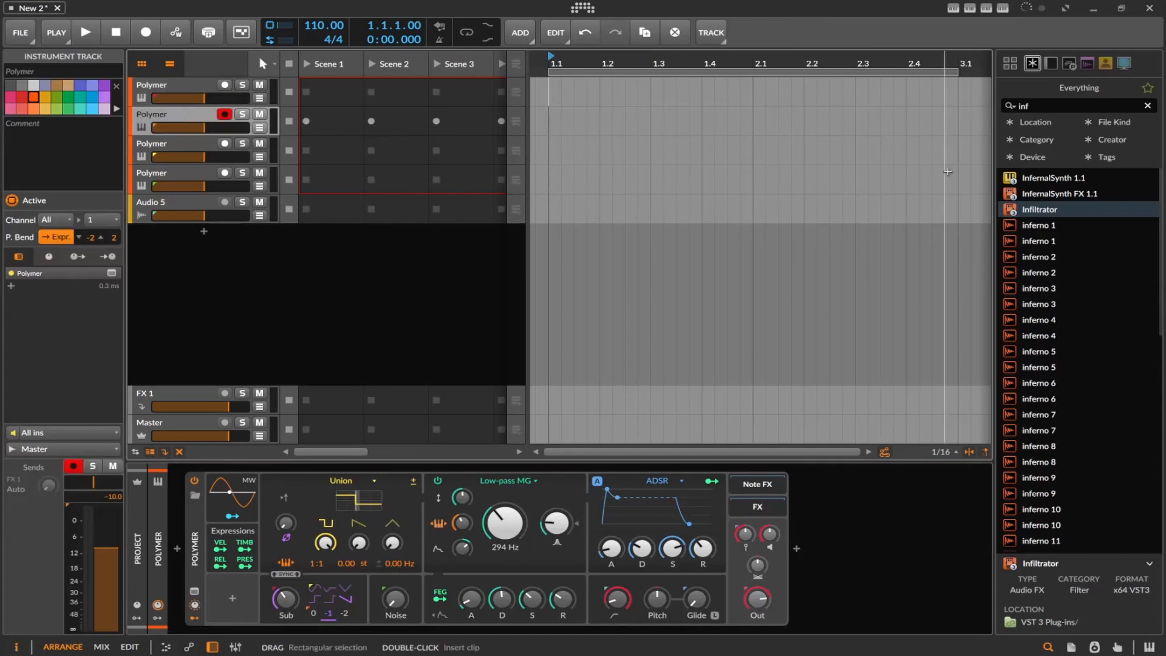
left_click(1037, 108)
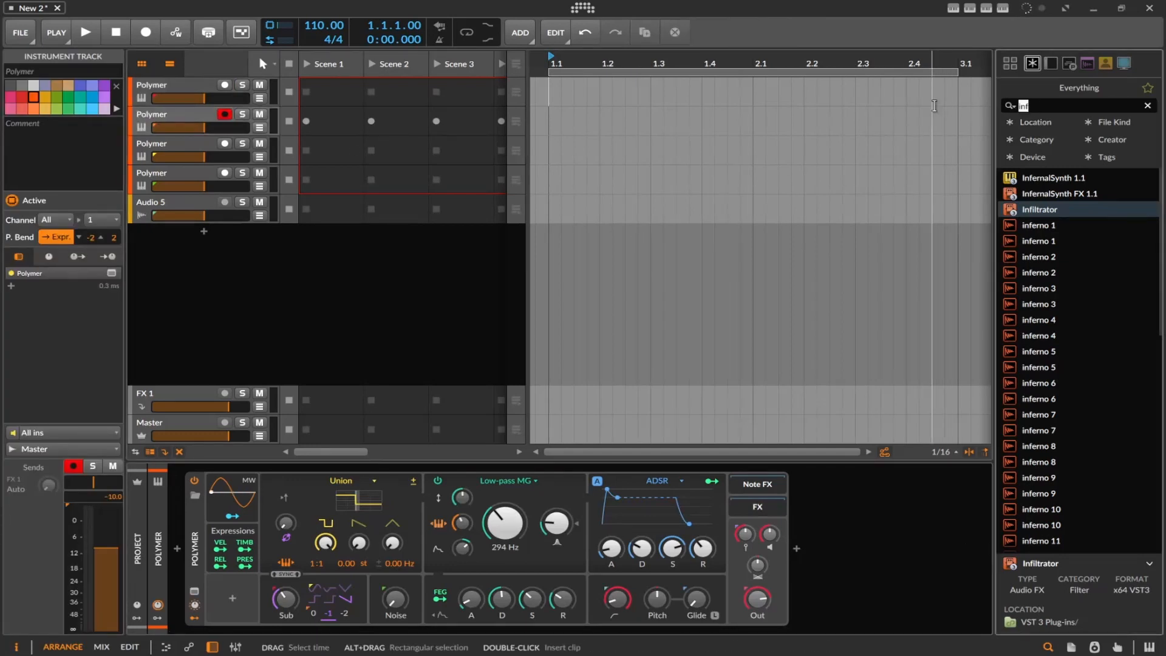
type("na")
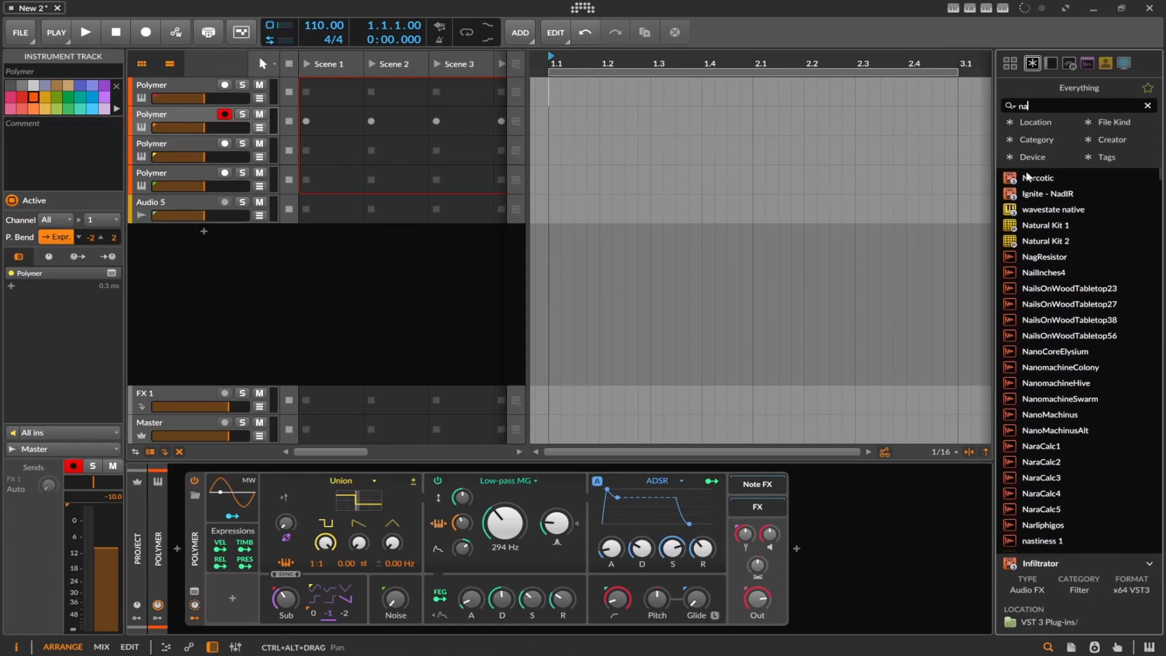
left_click_drag(1037, 177, 808, 517)
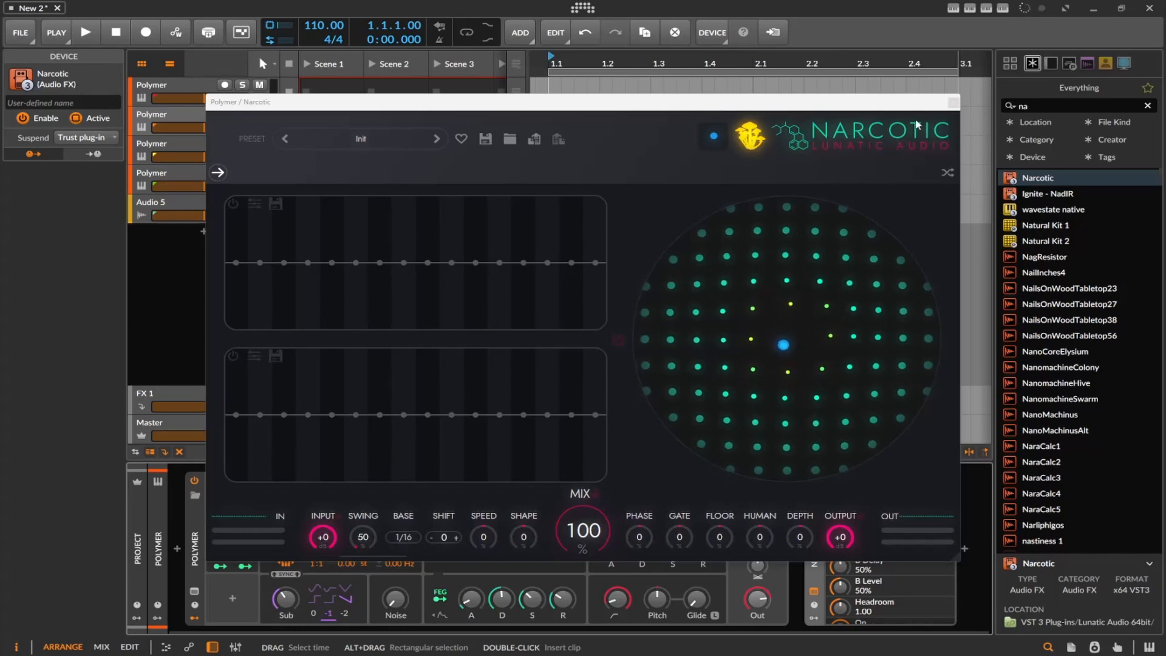
left_click(953, 103)
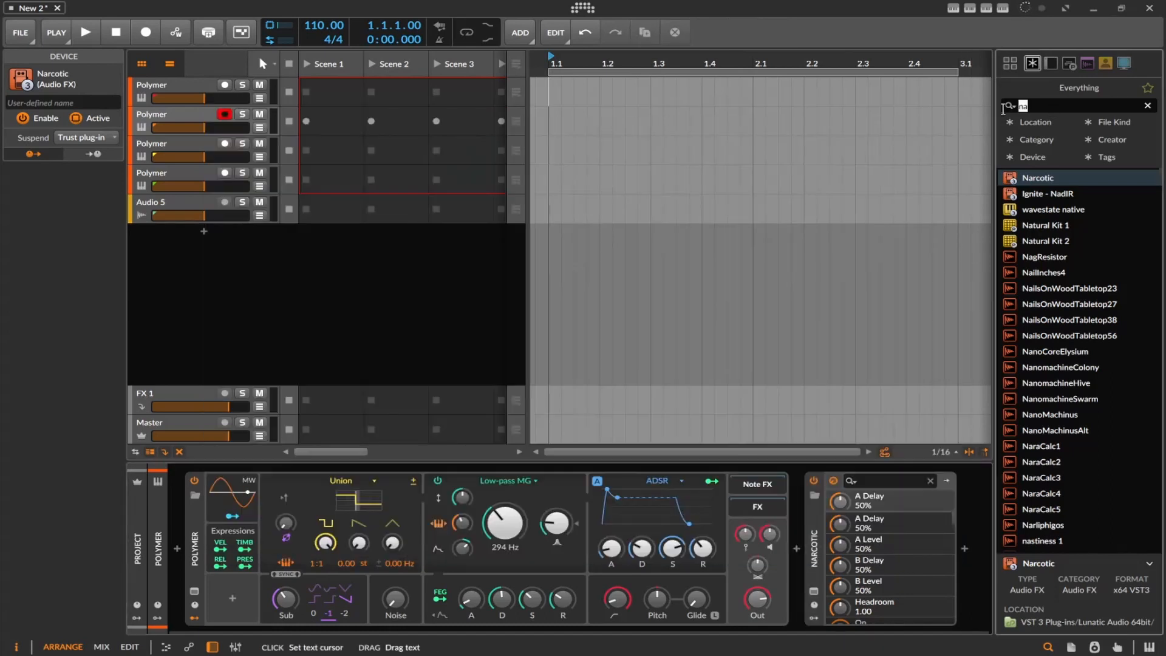
Search the device browser for "cable", add ShaperBox 3 after Polymer on the third track, and close its plug-in window
type("cab")
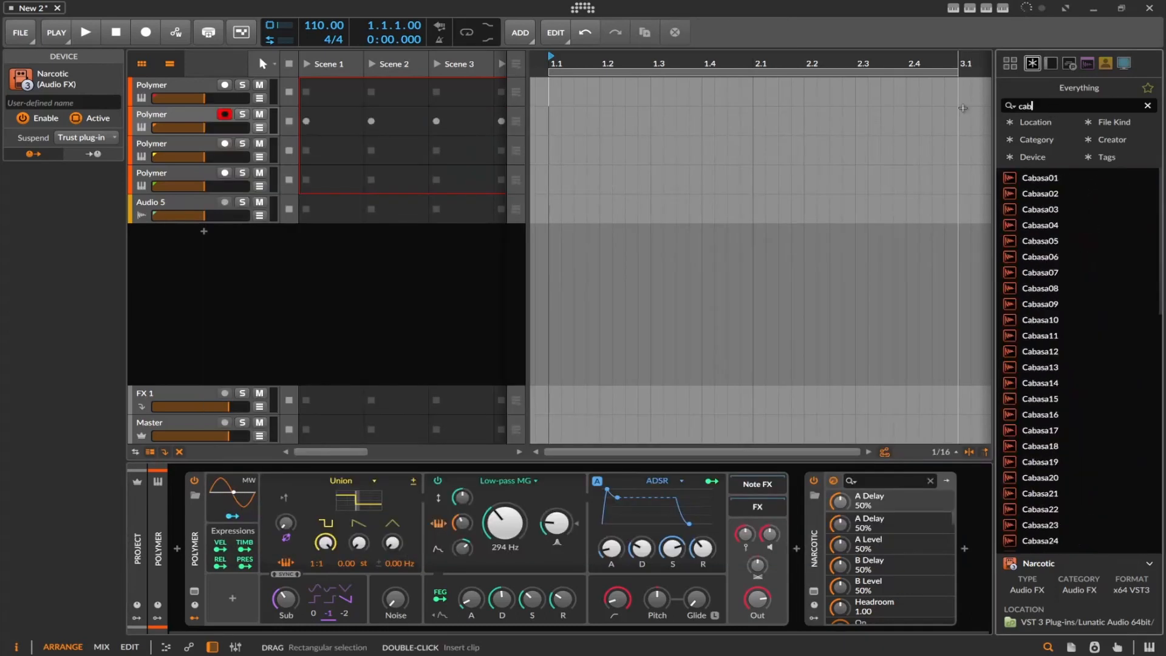
type("le")
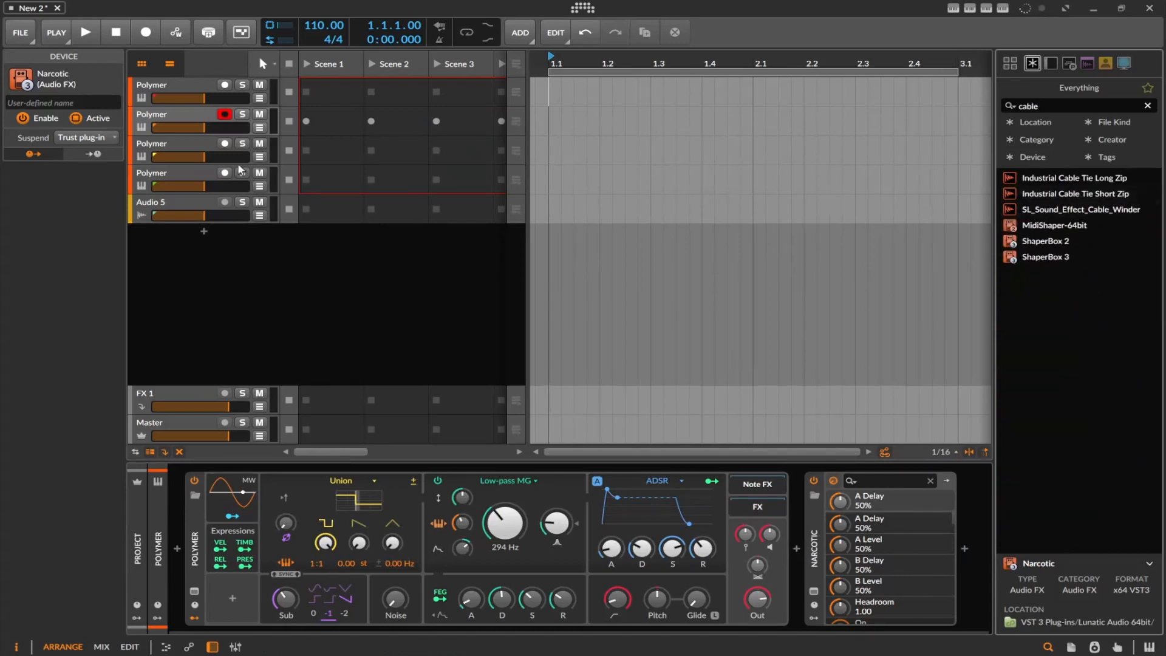
left_click(151, 144)
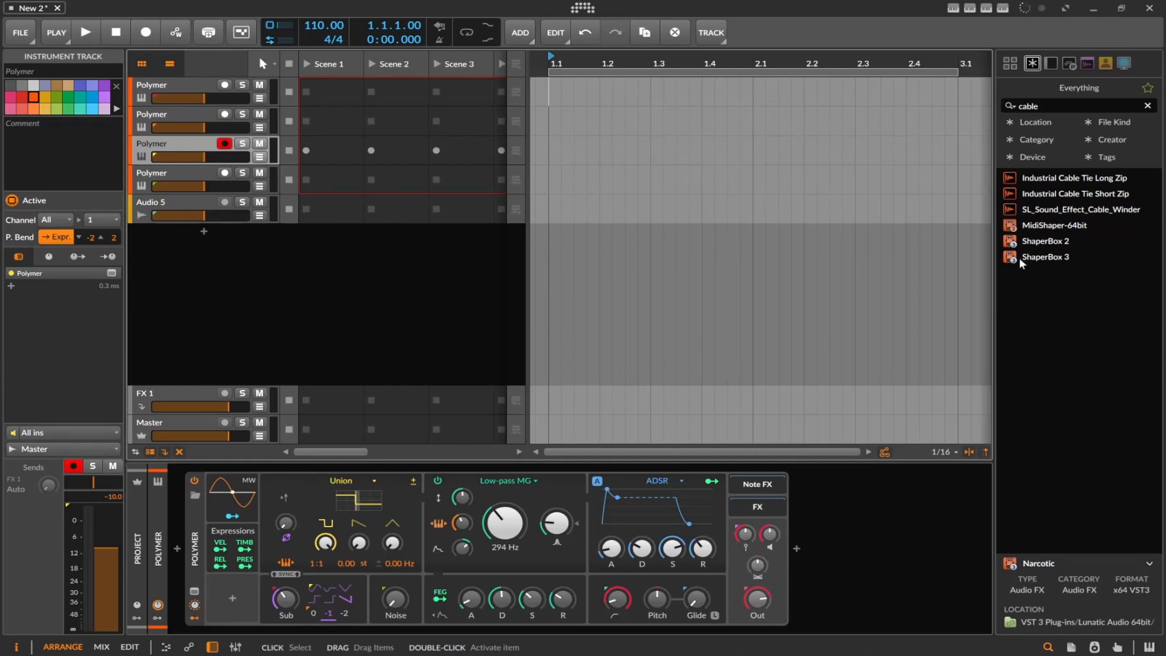
left_click_drag(1019, 257, 880, 486)
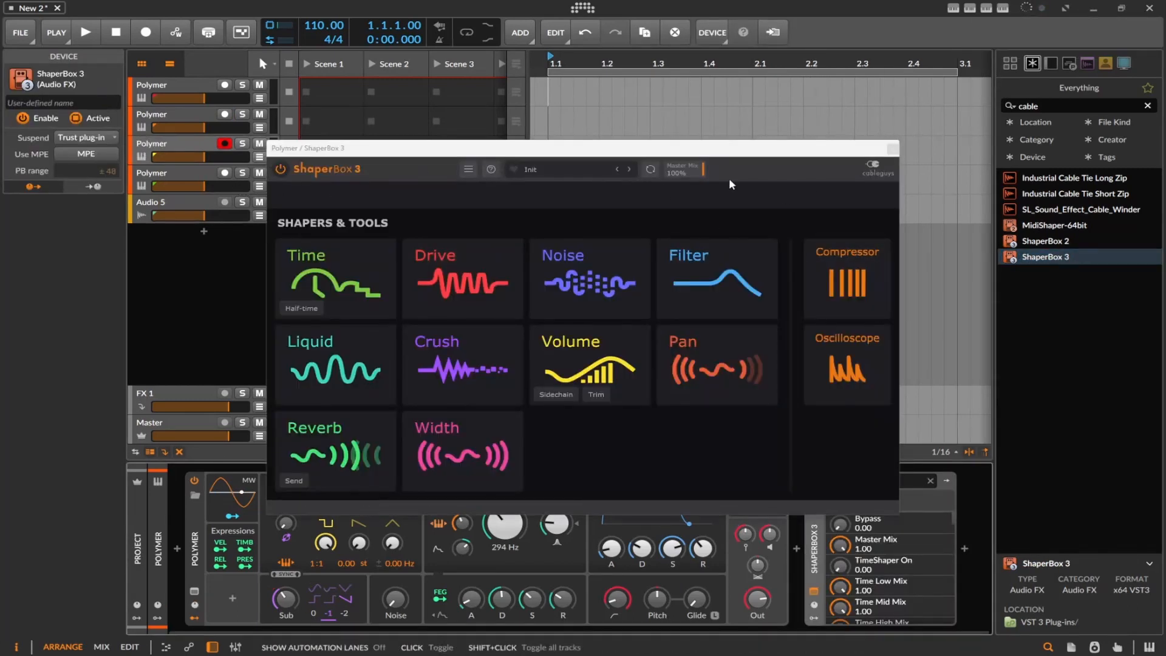
left_click(892, 148)
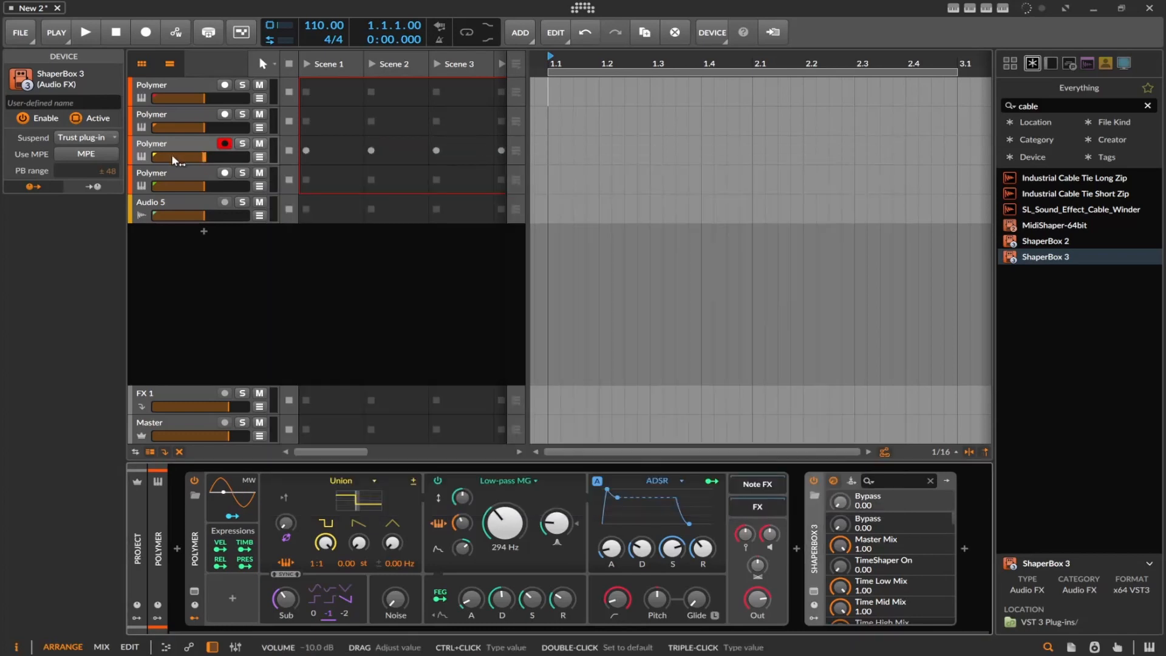
Search the device browser for "tras", add iZotope Trash 2 after Polymer on the fourth track, and close its plug-in window
left_click(171, 175)
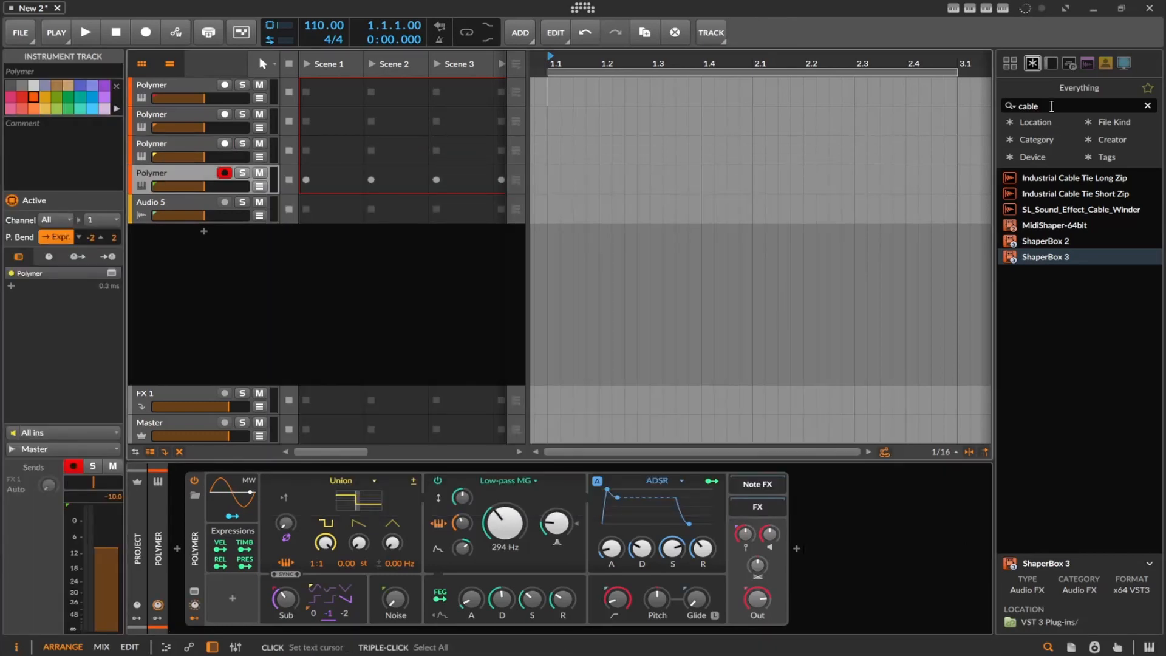
left_click_drag(1050, 106, 892, 115)
type("tran")
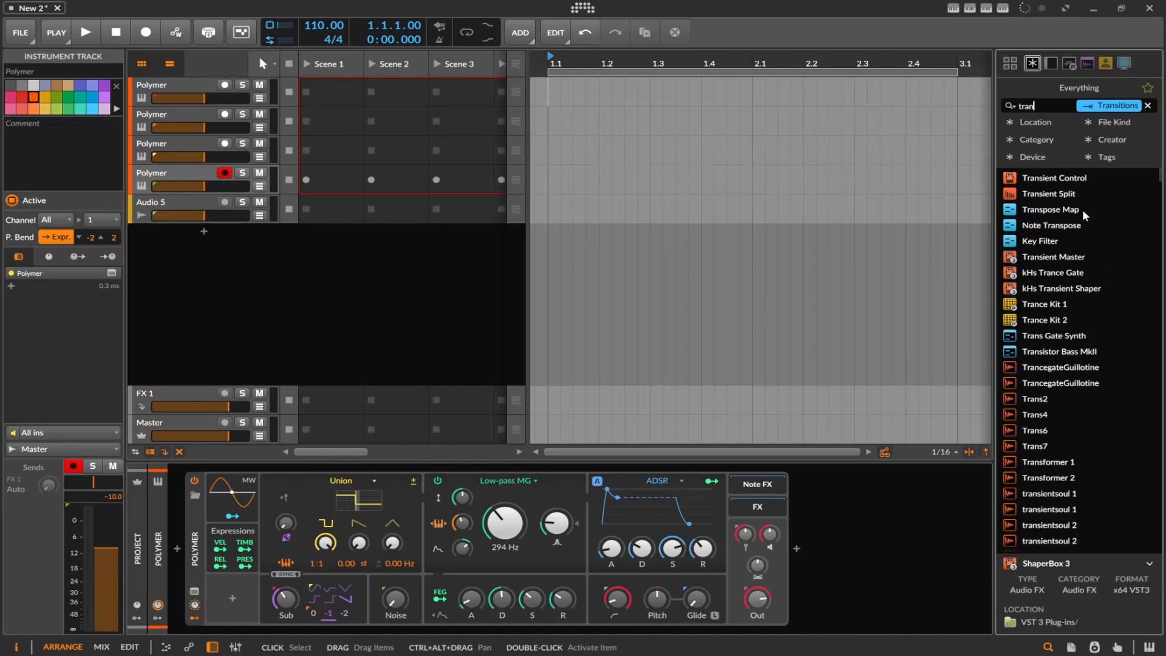
key("BackSpace")
type("s")
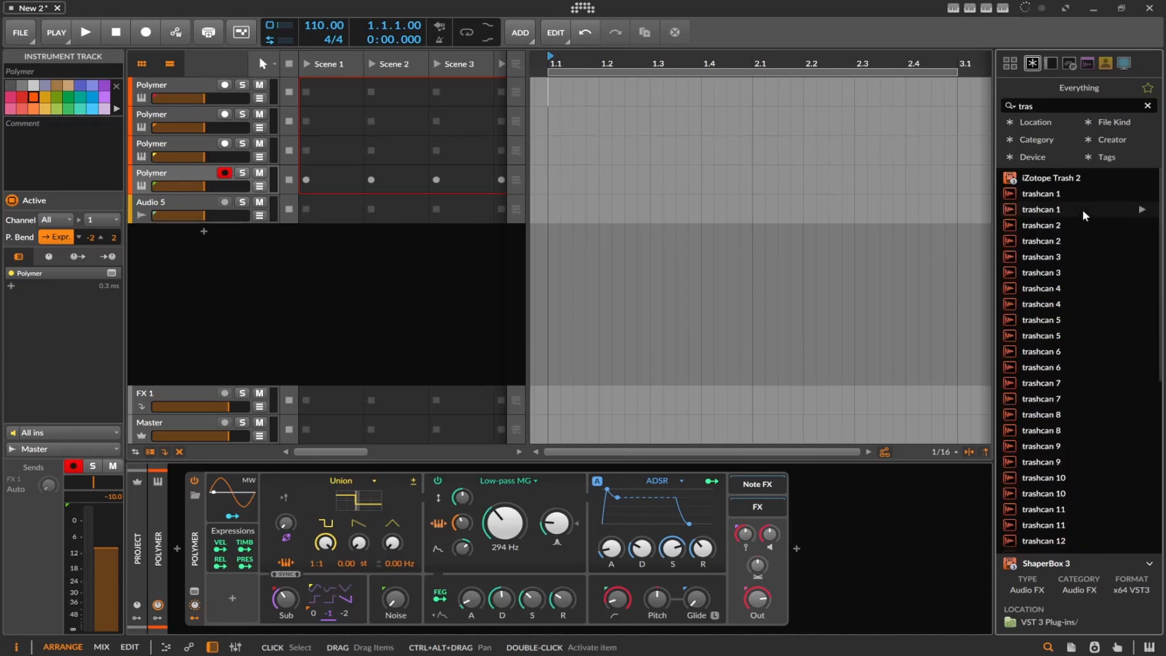
left_click_drag(1026, 179, 905, 505)
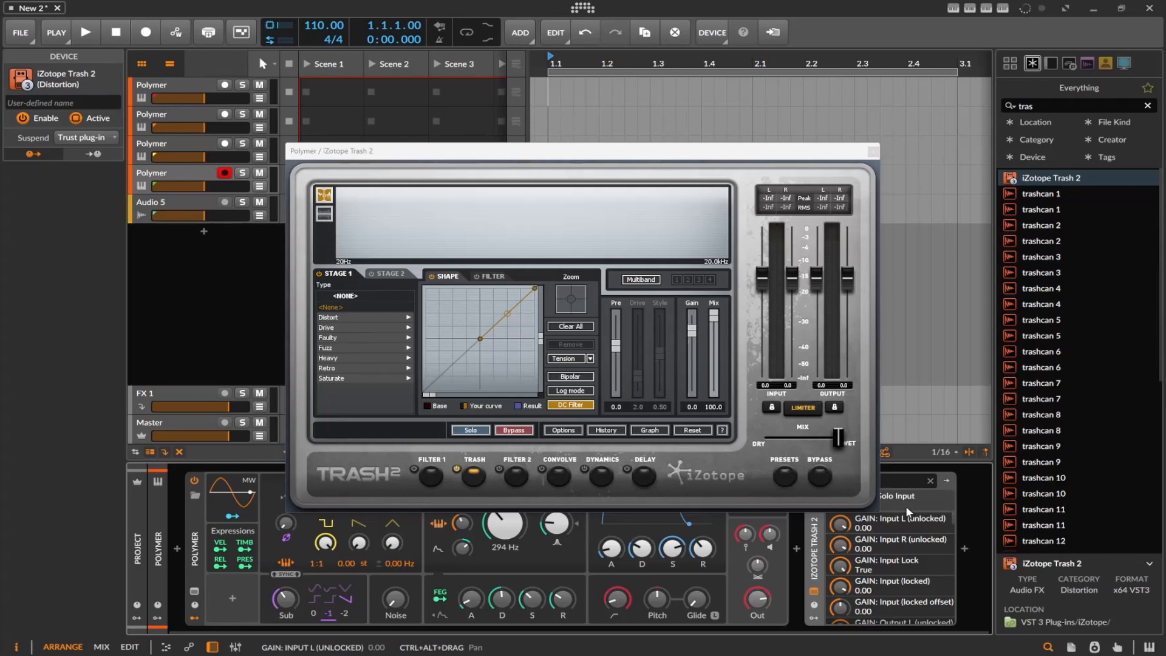
left_click(873, 152)
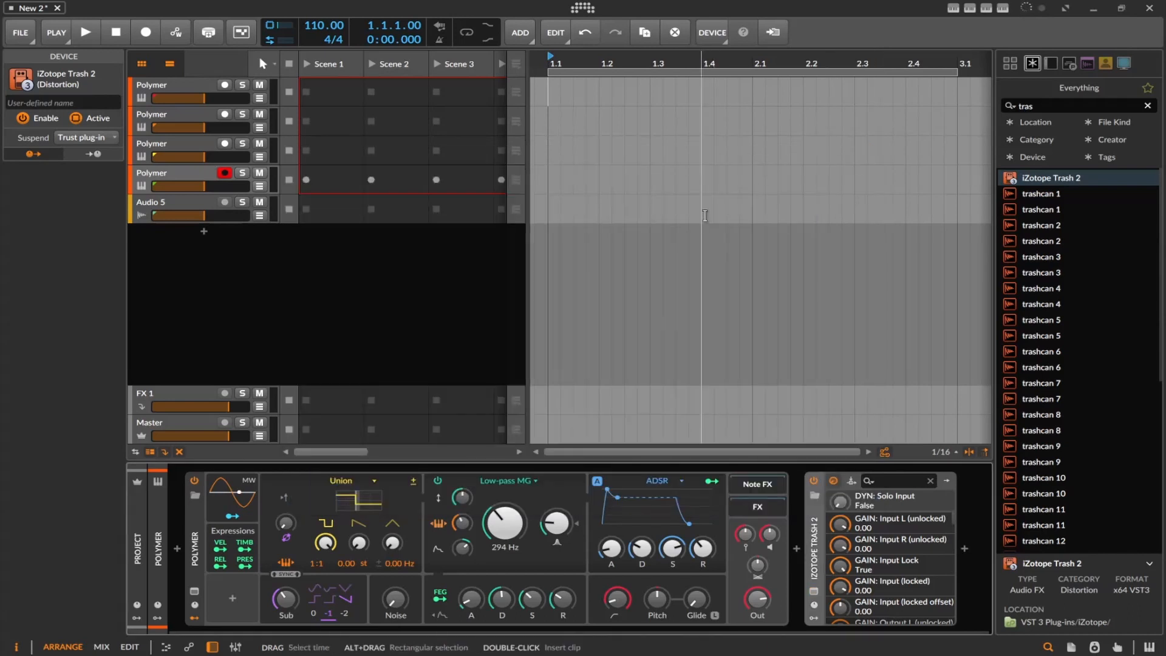
Show Infiltrator's remote controls on the first Polymer track and open its plug-in window with the effect types for Effect 1
left_click(216, 83)
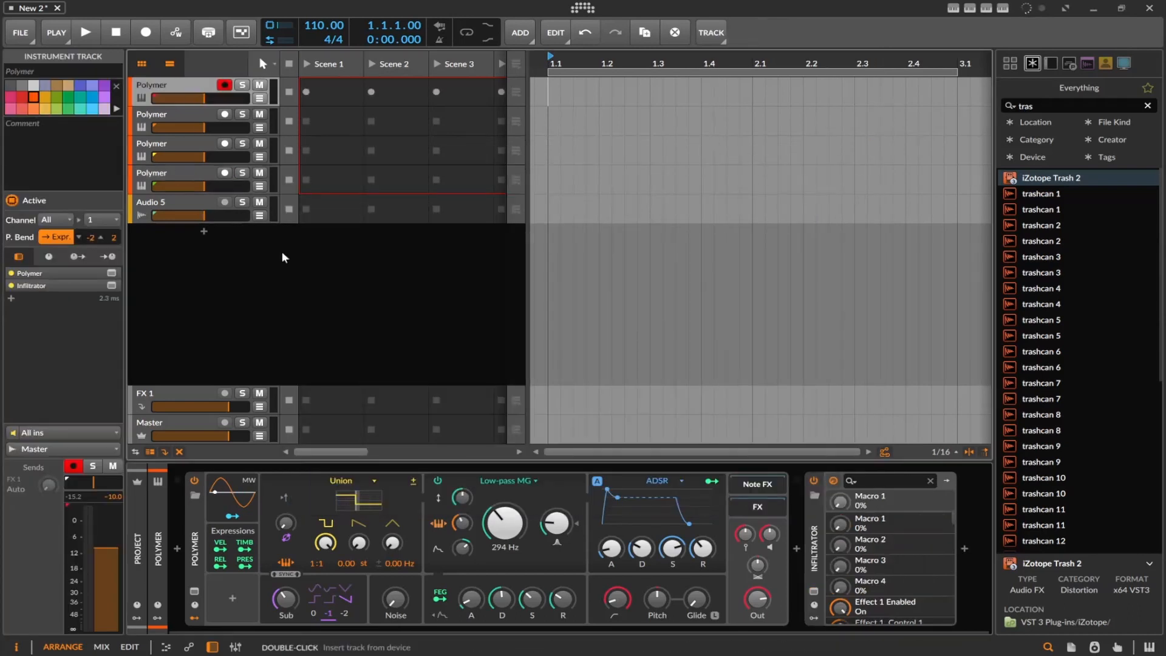
left_click(813, 604)
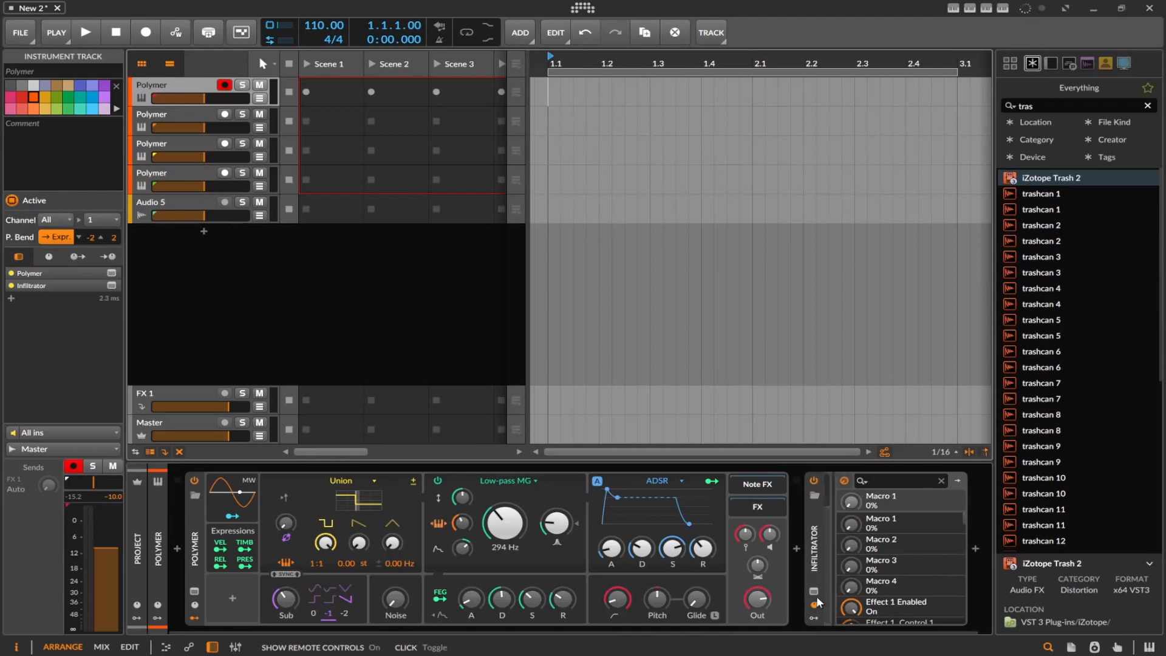
left_click(813, 591)
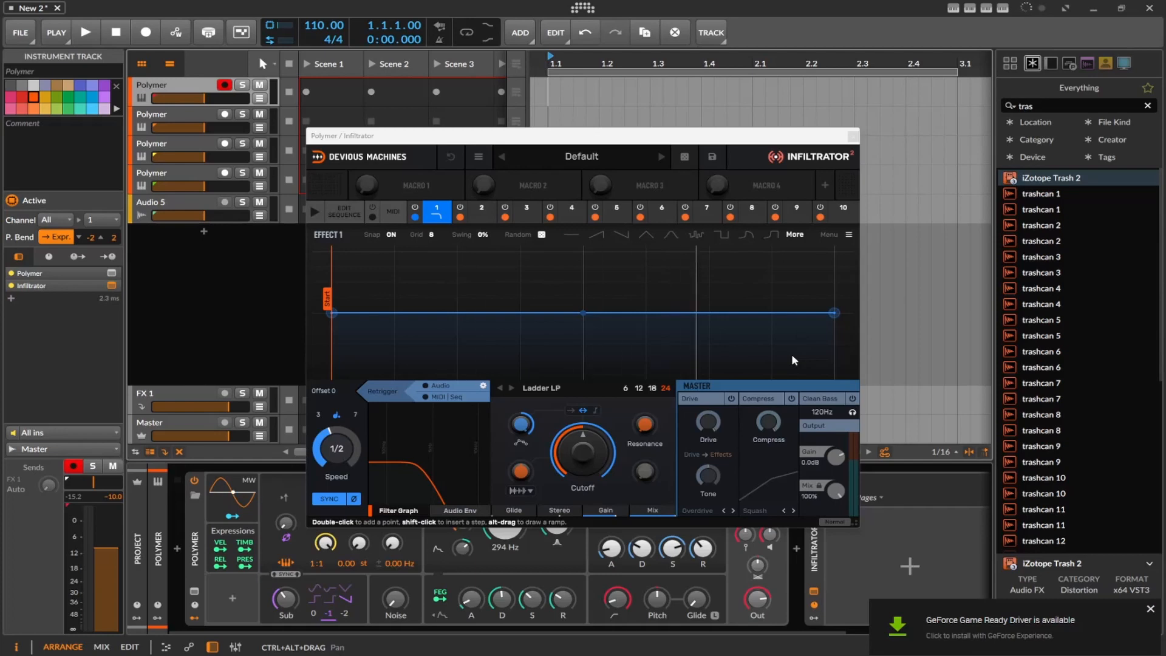
left_click(441, 218)
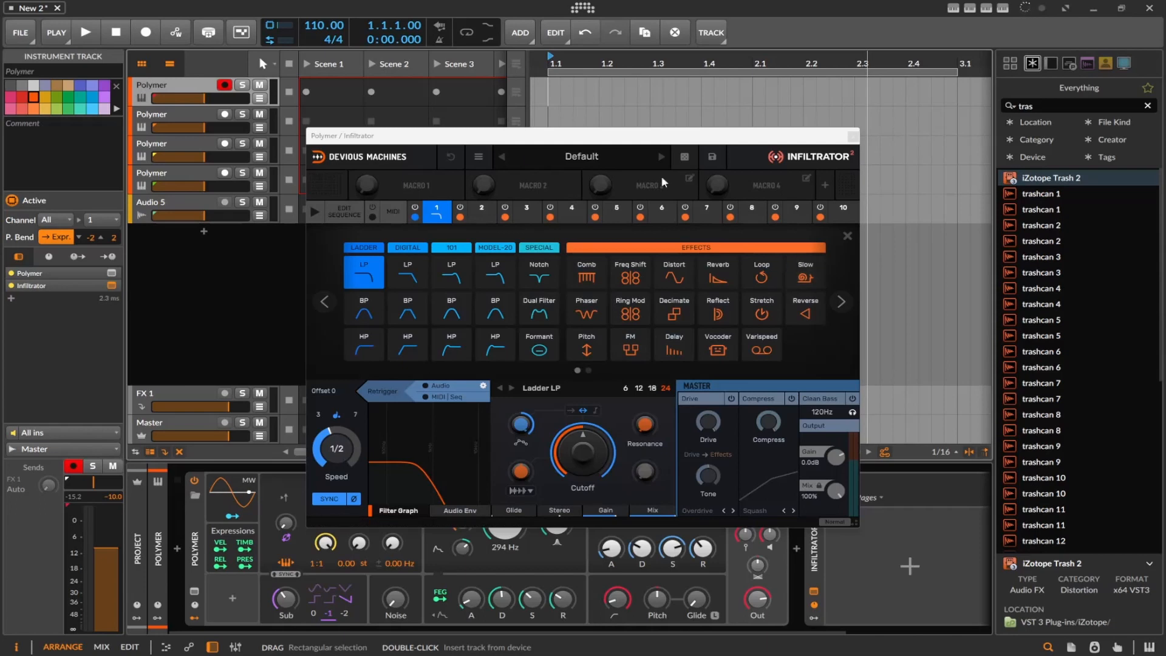
From Infiltrator's factory Destruction presets, load the Sci-fi presets Cyberpunk, Lo-Fi Machine and Feedback Flexout in turn
left_click(577, 159)
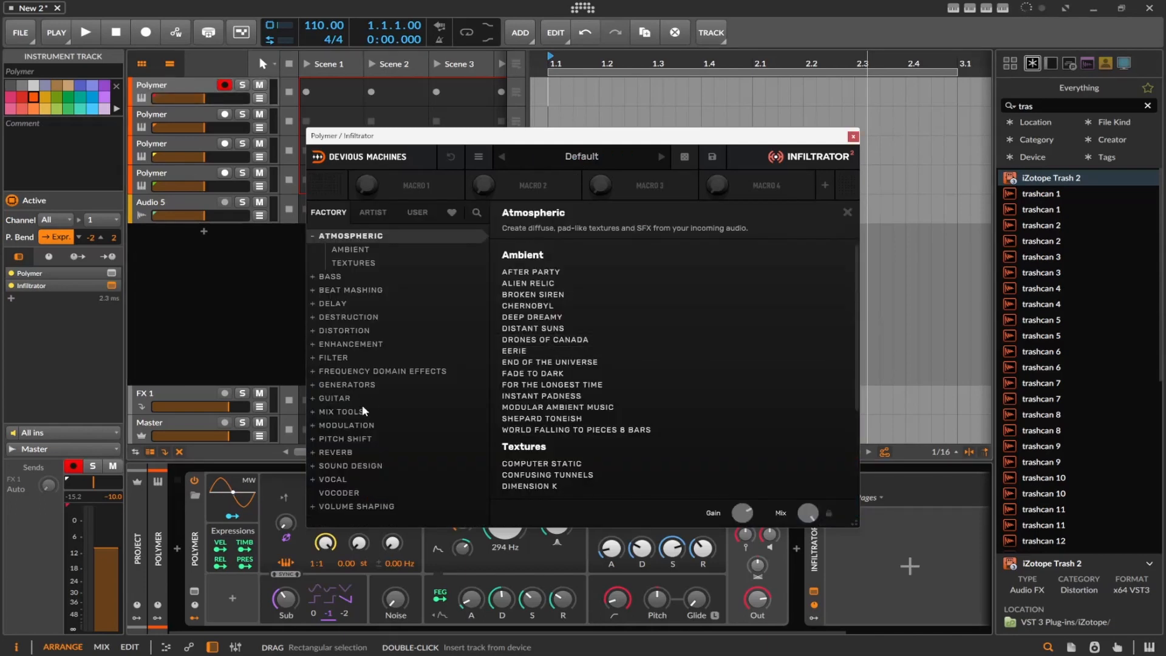
left_click(361, 384)
left_click(373, 344)
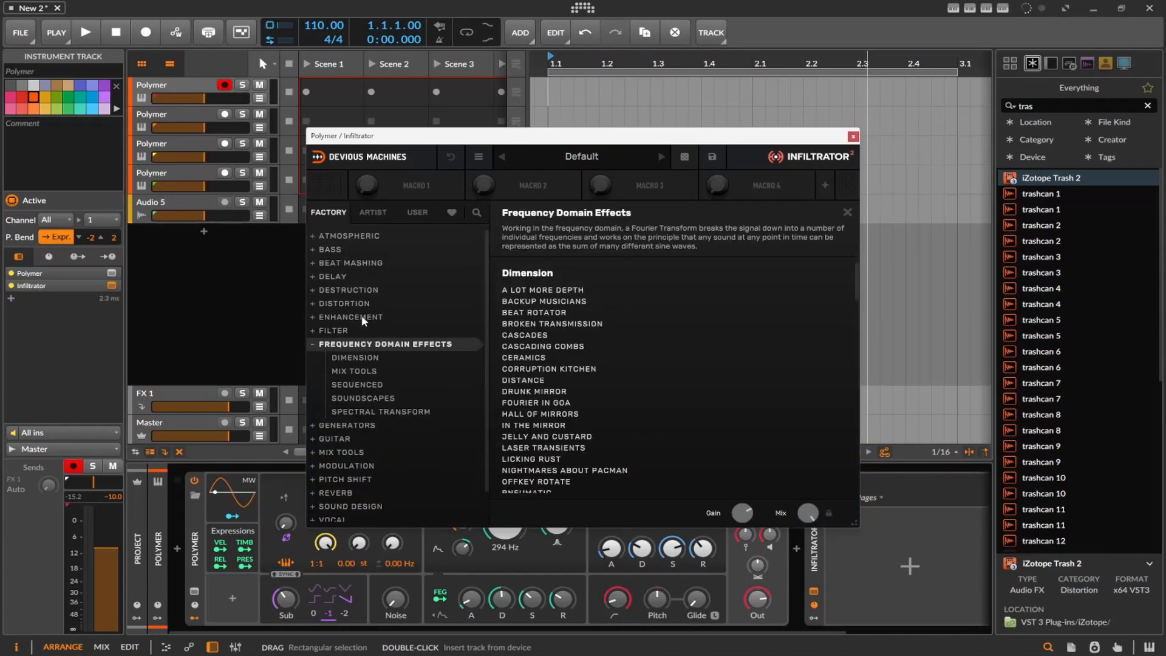
left_click(362, 317)
left_click(364, 290)
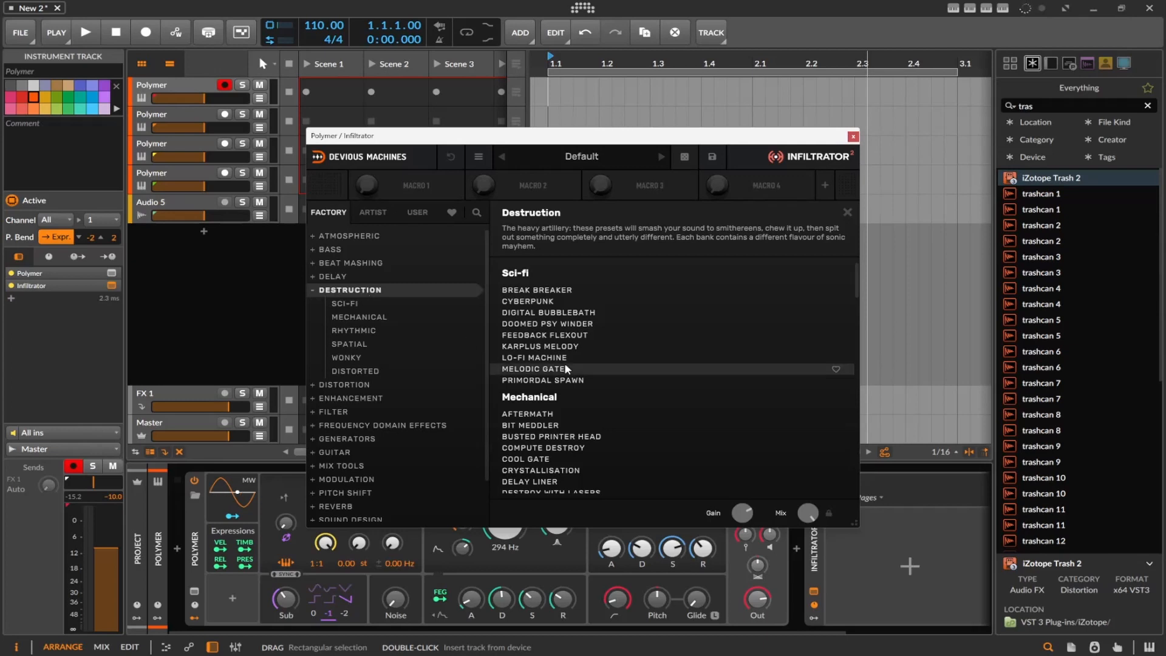
left_click(586, 301)
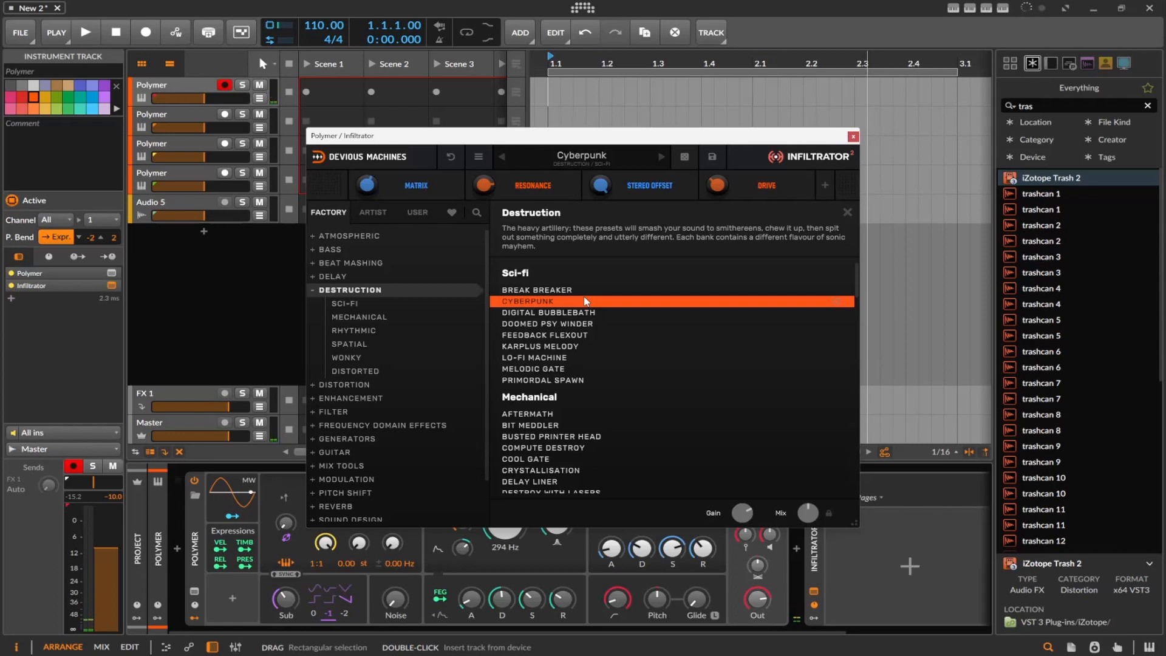
left_click(538, 359)
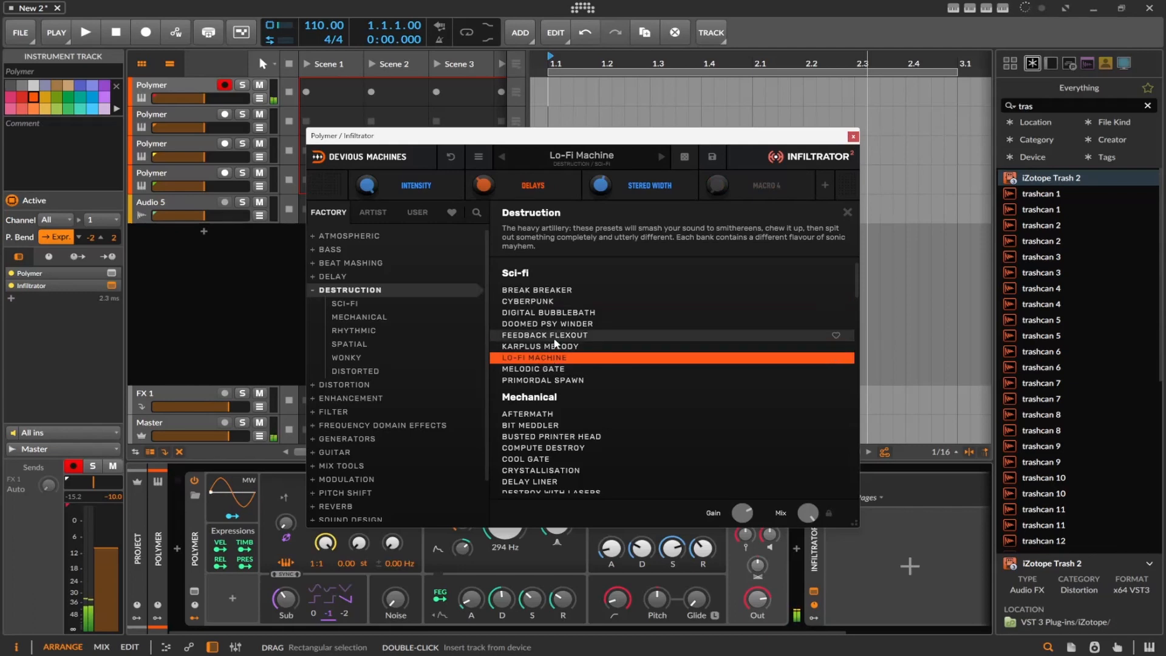
left_click(554, 338)
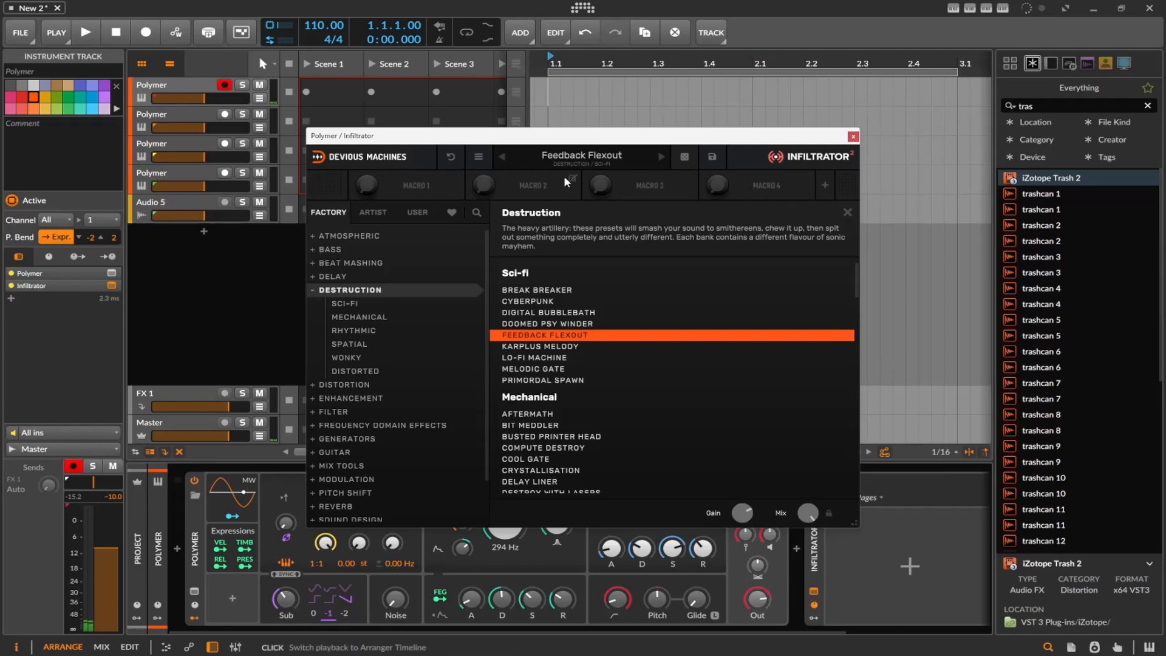
Examine the effect-type choices for Effect 1 and the envelopes of Effects 1 to 4 in the Feedback Flexout preset
left_click(566, 157)
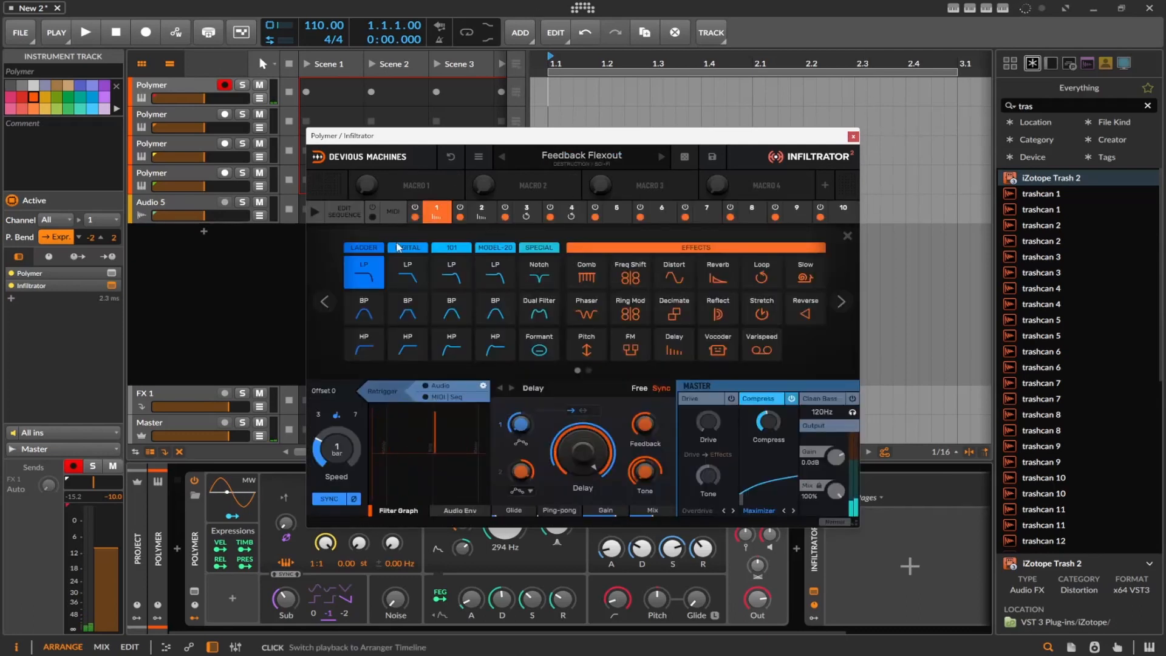
left_click(847, 235)
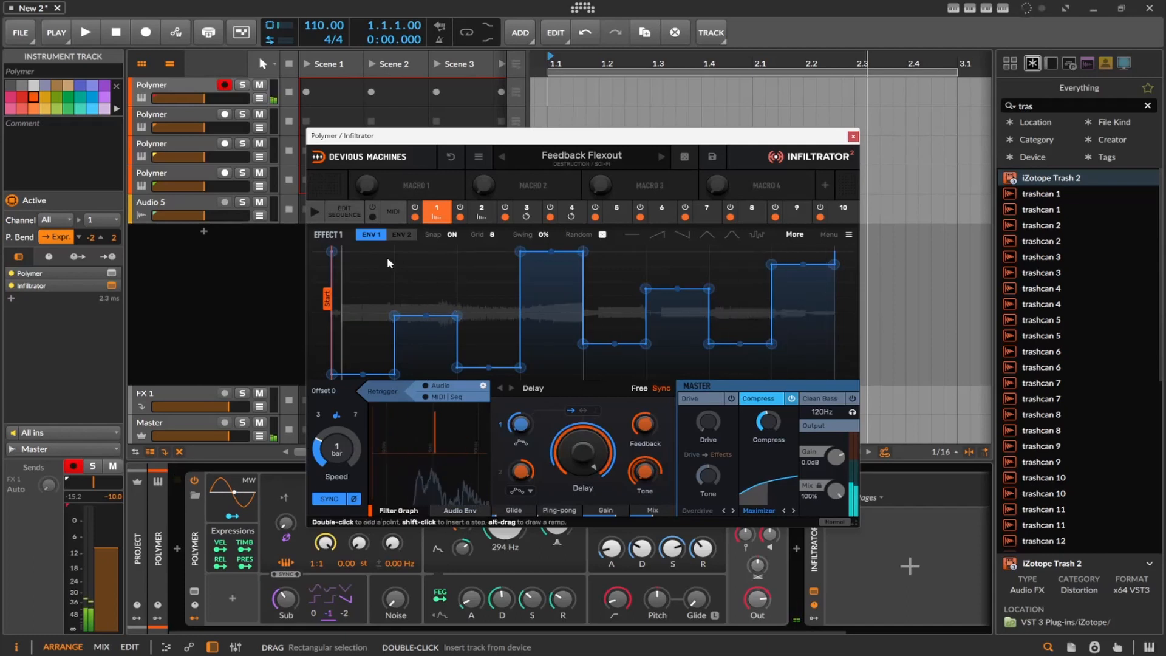
left_click(433, 217)
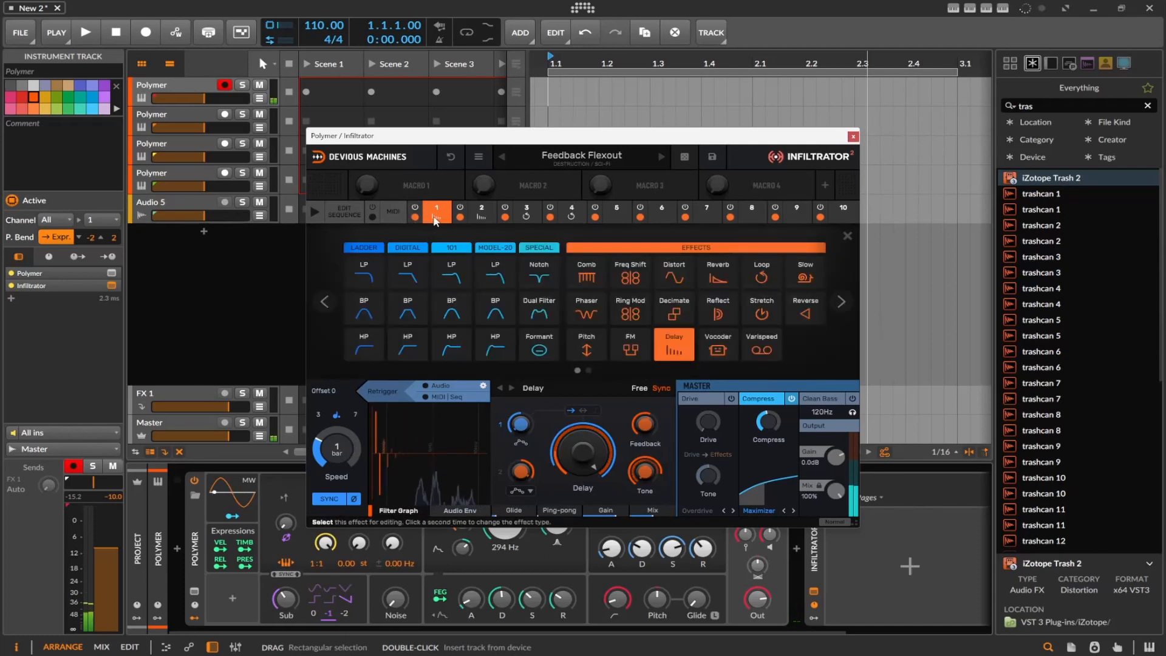
left_click(434, 219)
left_click(483, 215)
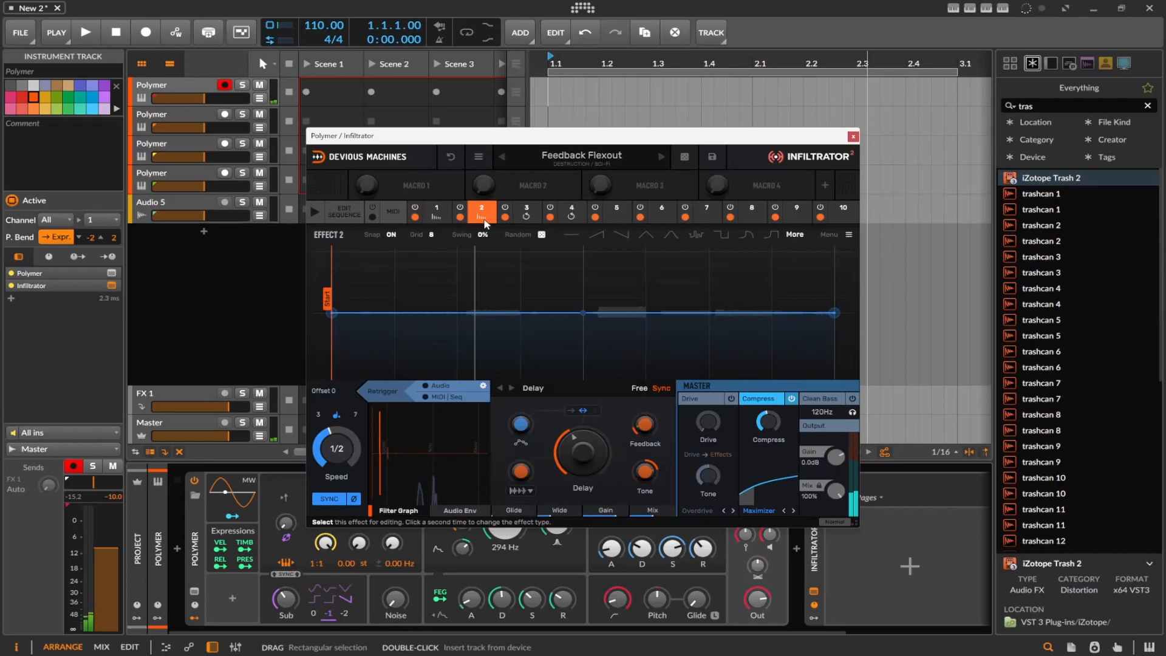
left_click(522, 216)
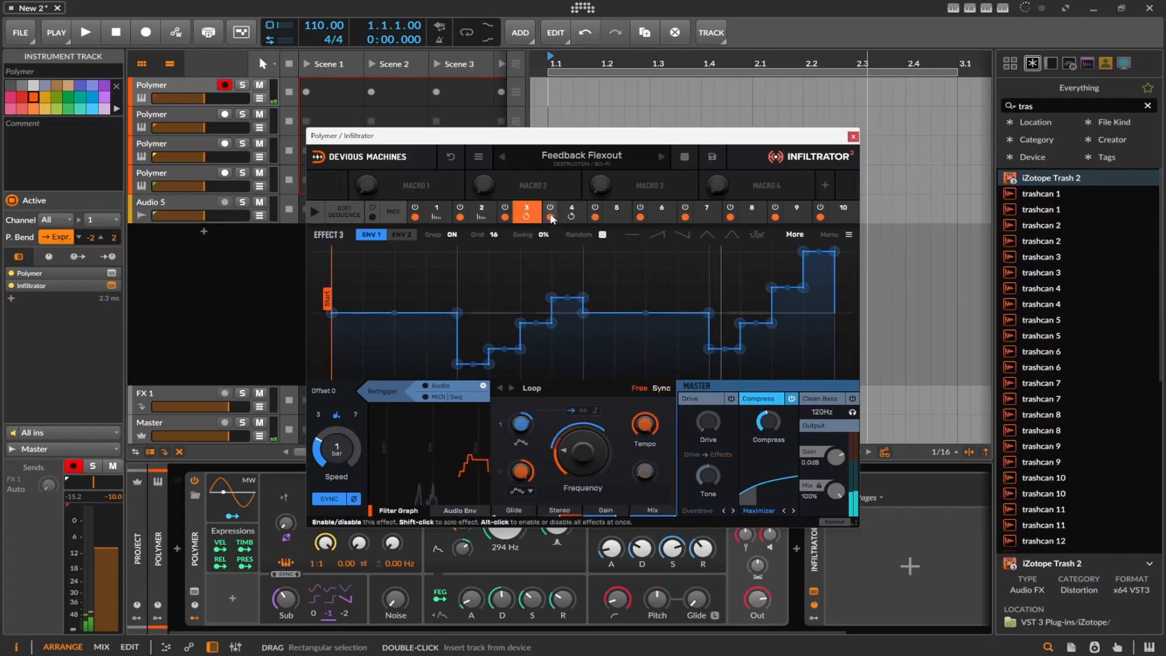
left_click(571, 217)
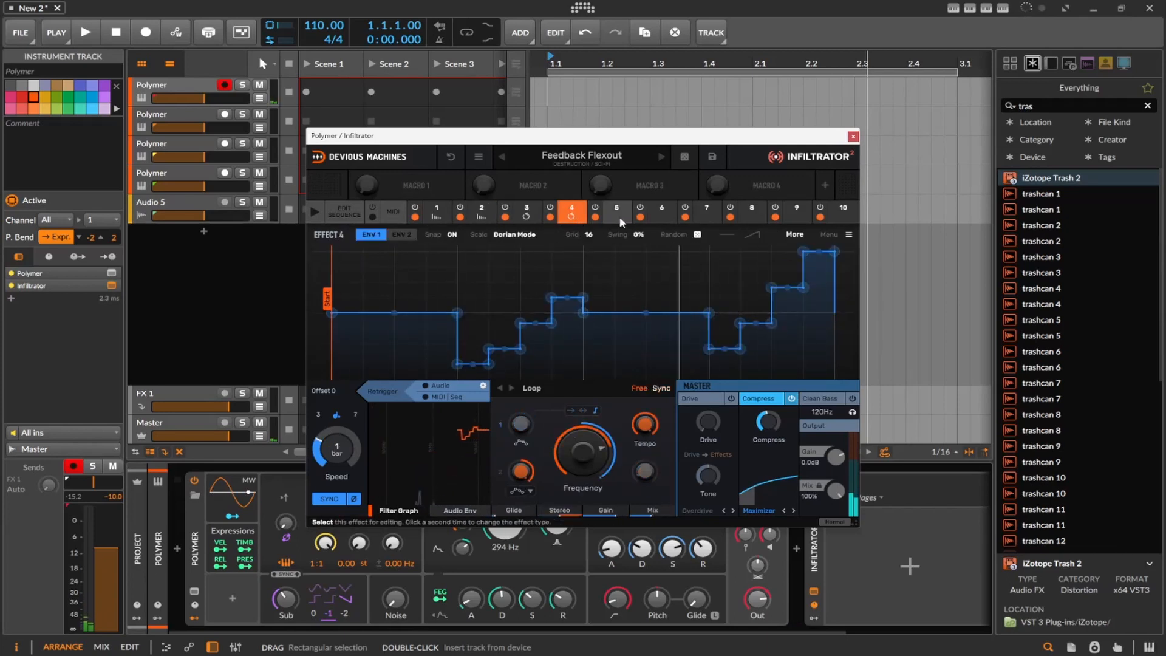
left_click(565, 213)
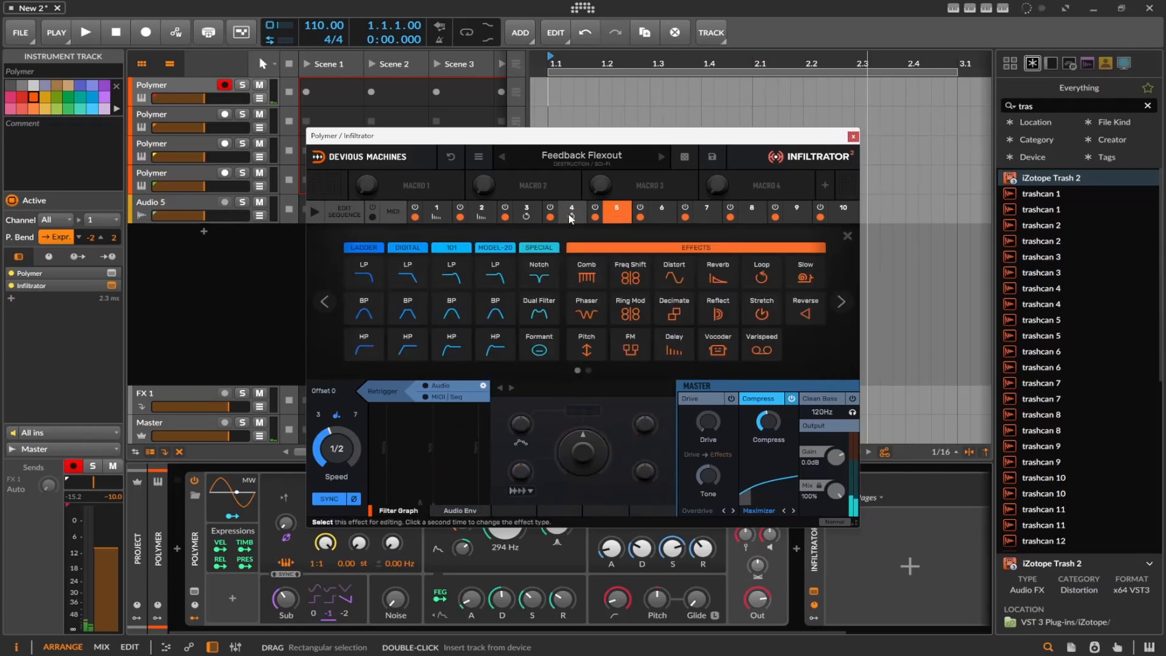
left_click(565, 213)
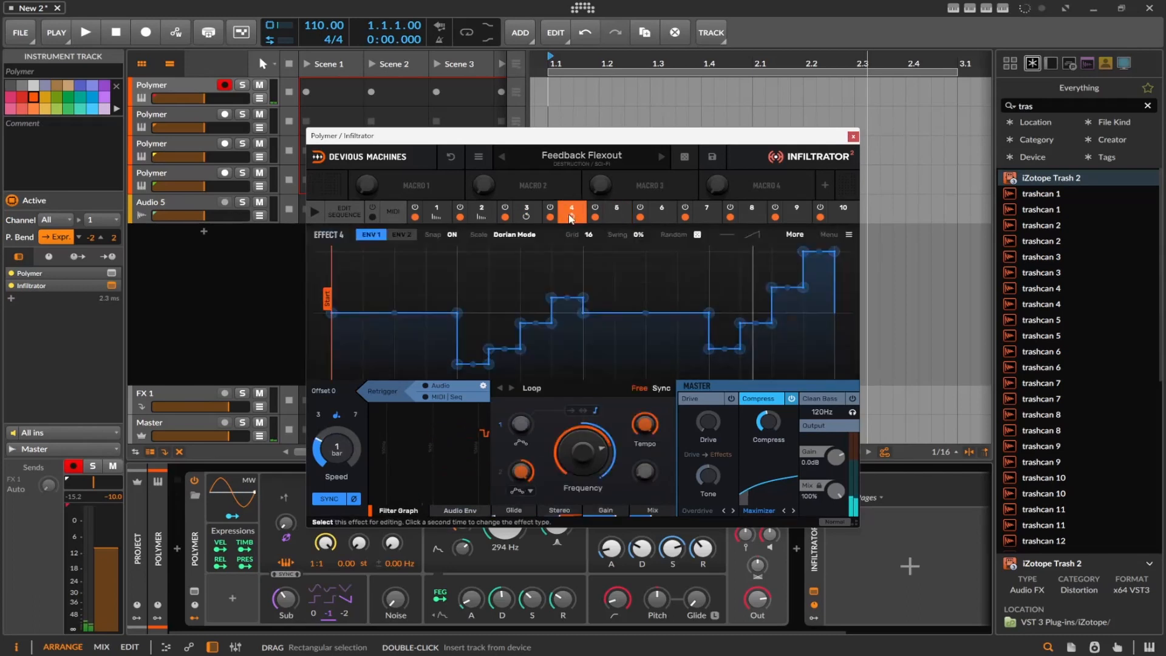
Load the Doomed Psy Winder preset and examine the envelopes and settings of Effects 2 to 7 one after another
left_click(502, 156)
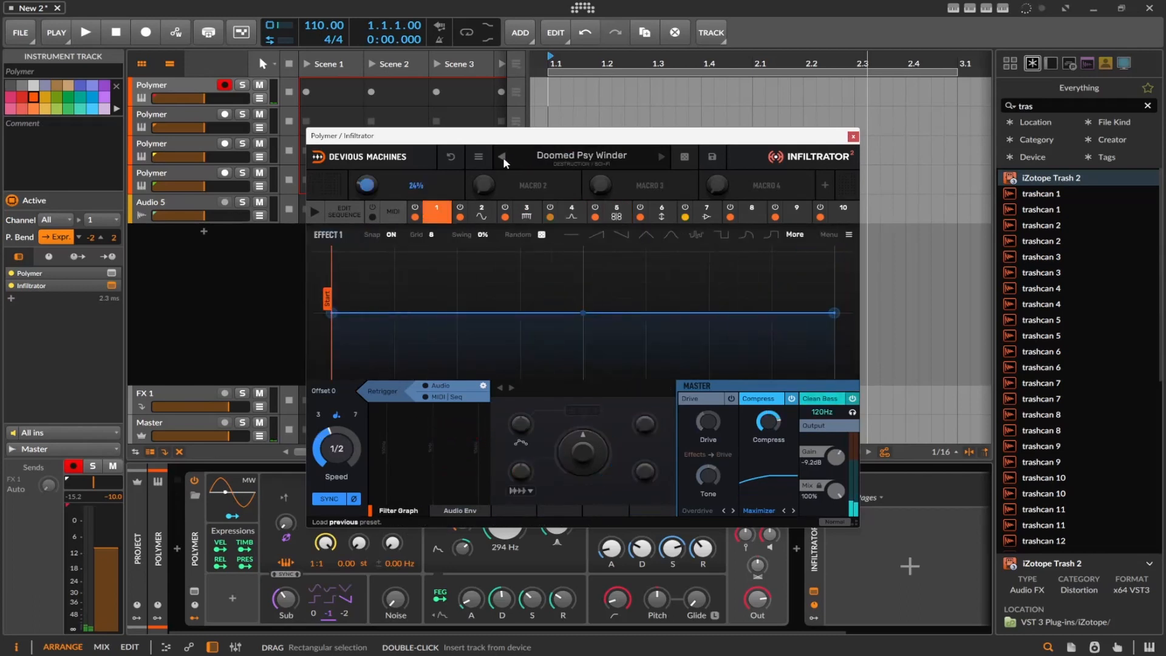
left_click(482, 215)
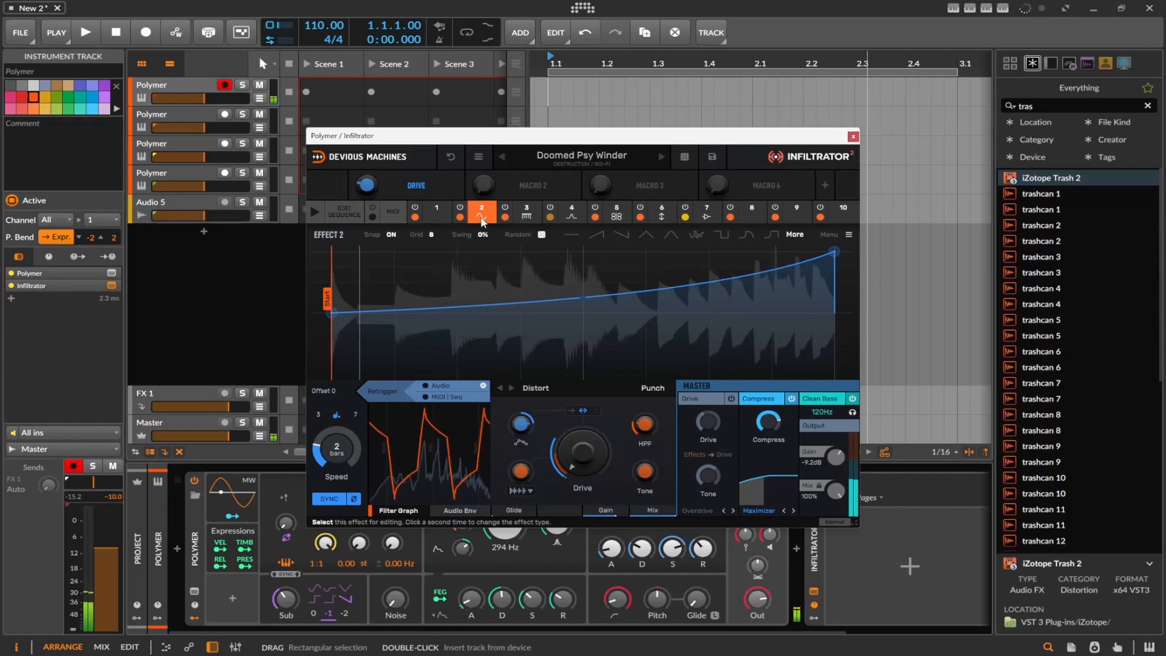
left_click(535, 211)
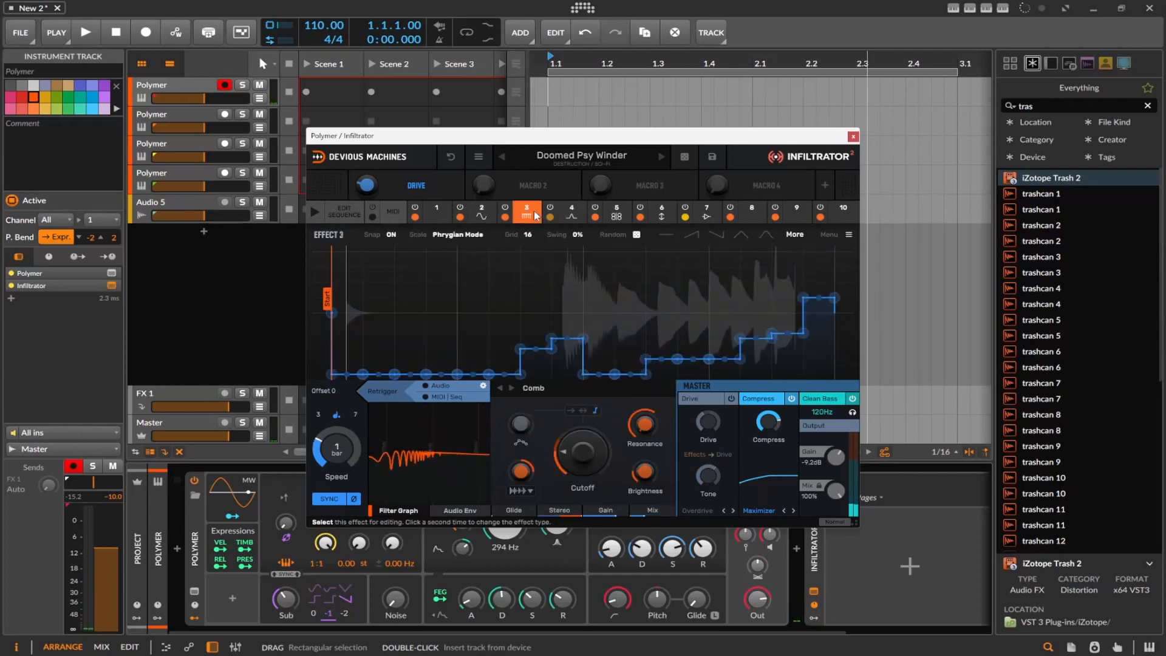
left_click(575, 210)
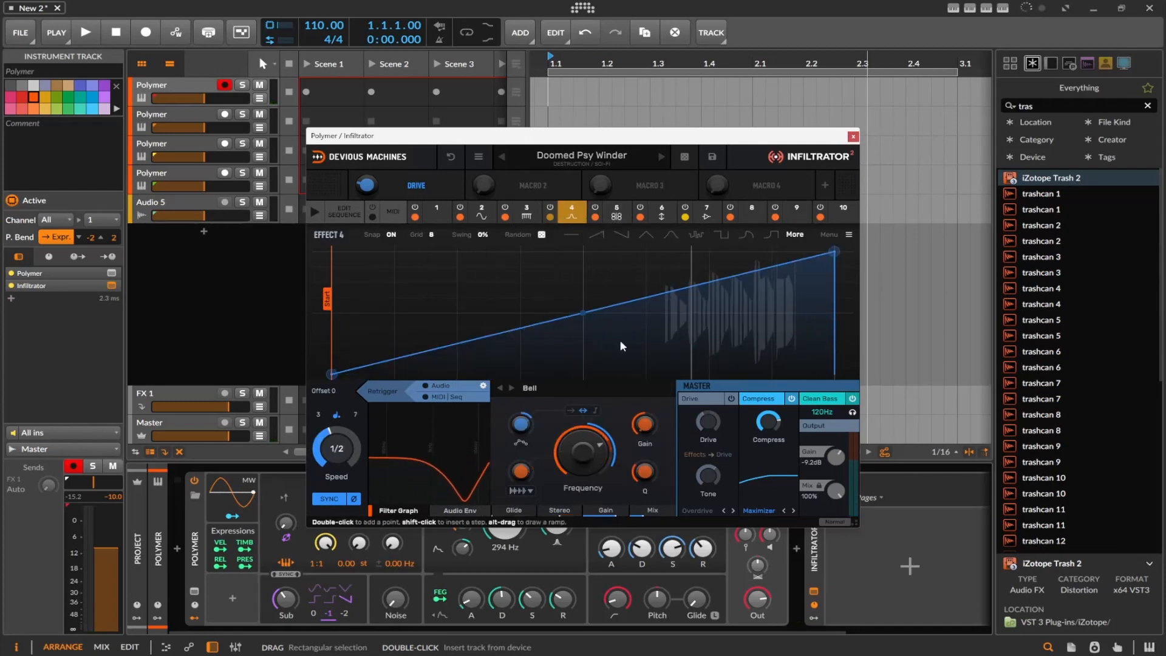
left_click(617, 220)
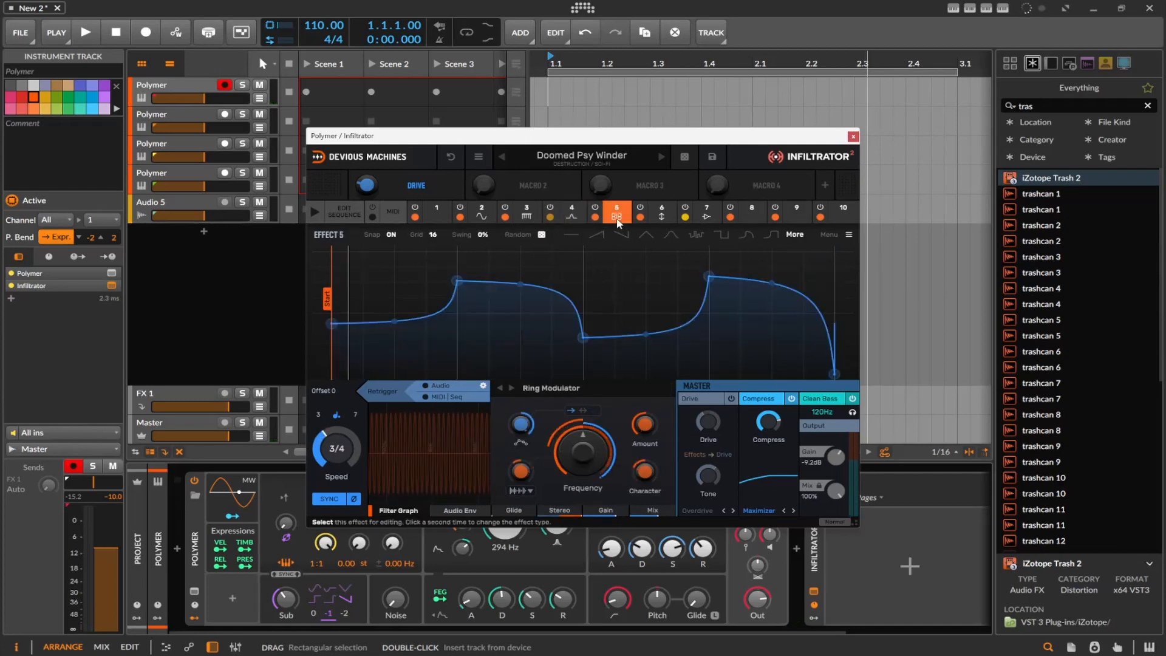
left_click(662, 216)
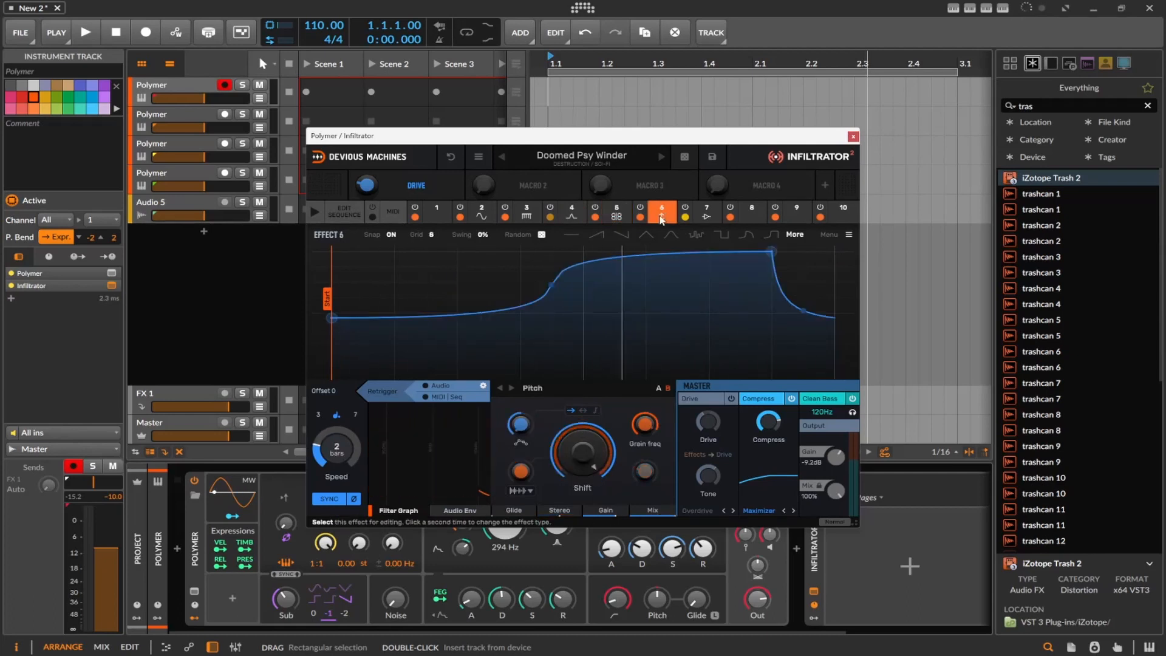
left_click(698, 220)
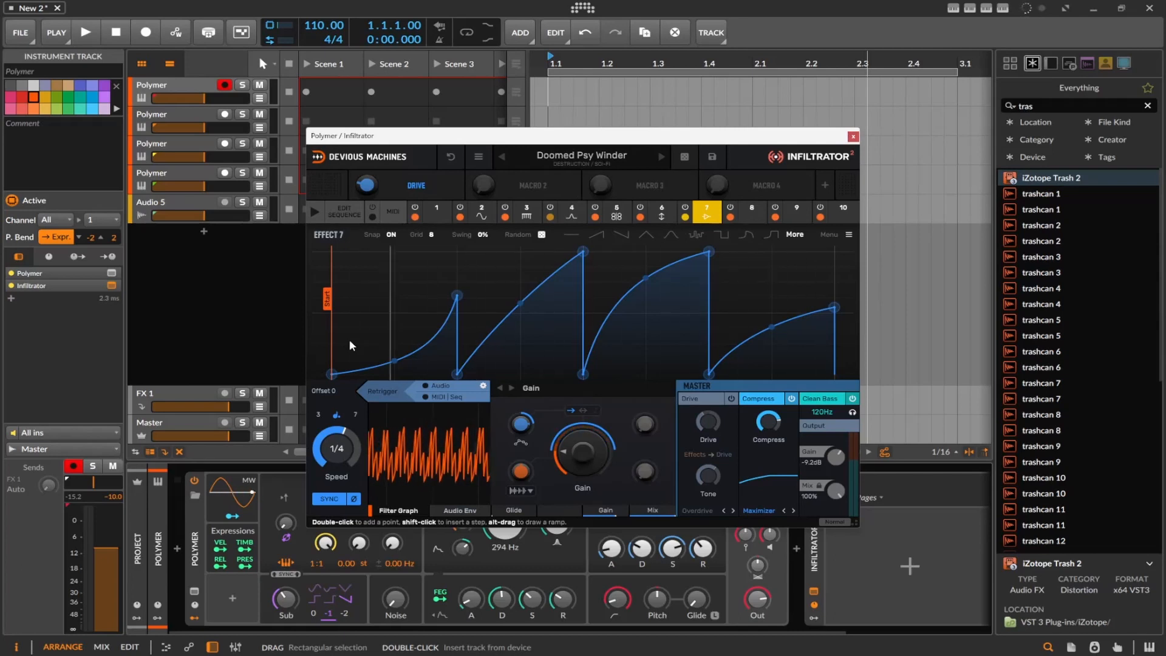
Browse Infiltrator's factory preset categories, including Guitar, Mix Tools with EQ & Tone, and Modulation with Combs and Resonators, and close the preset browser
left_click(561, 166)
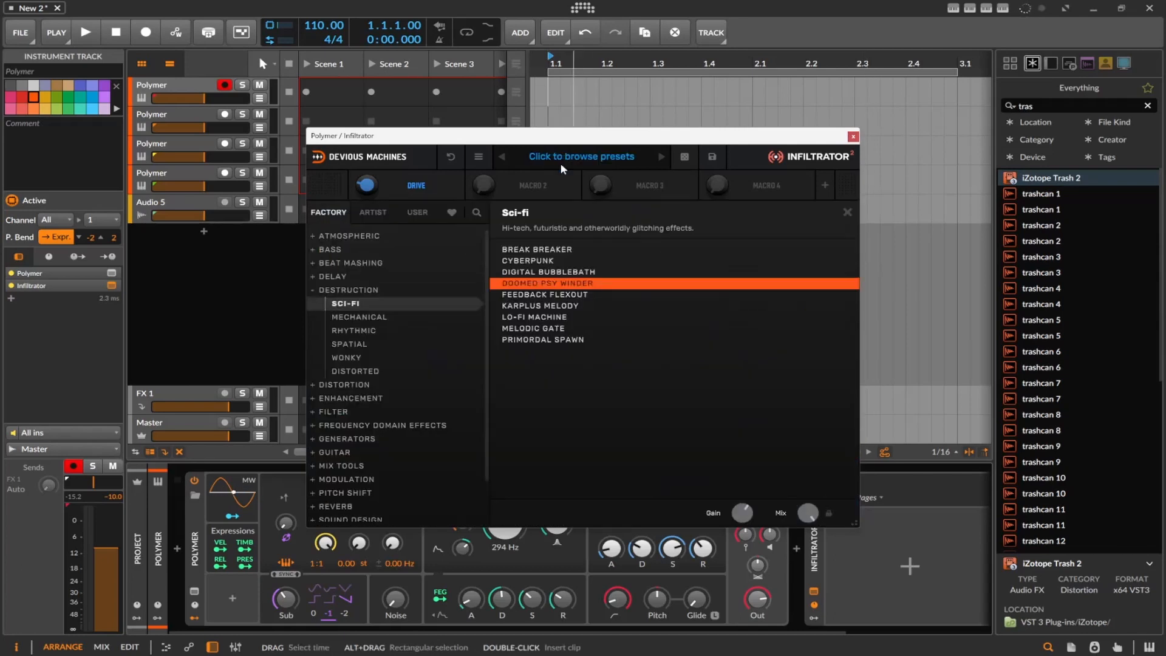
scroll(402, 317, "down", 2)
left_click(355, 403)
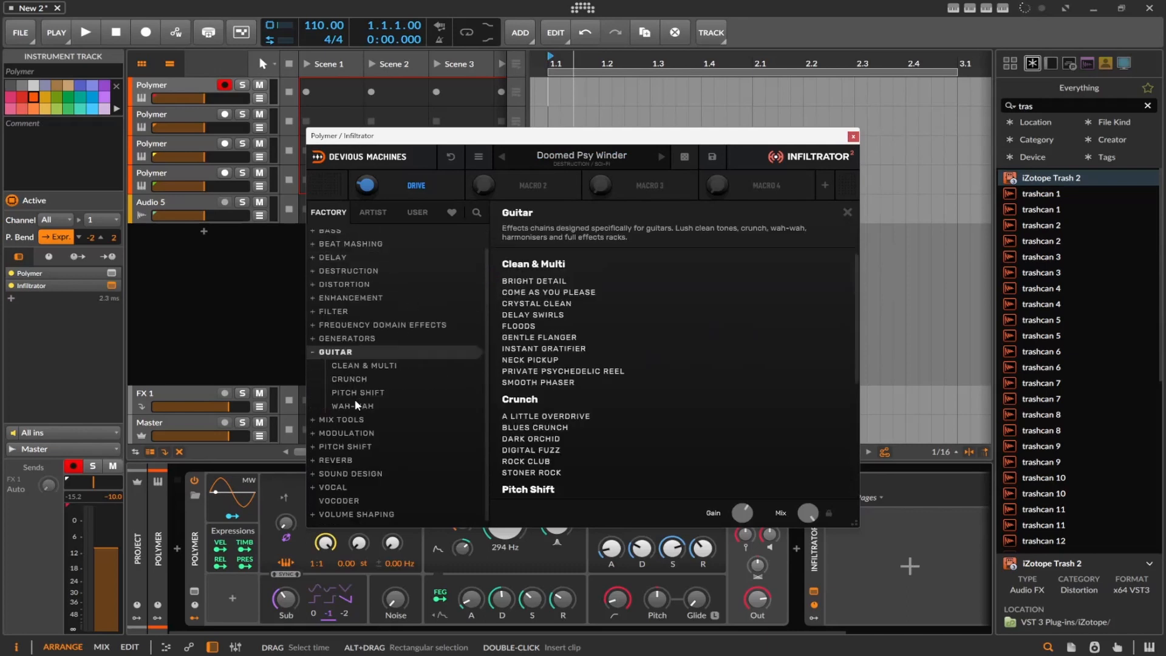
left_click(355, 403)
left_click(353, 420)
left_click(353, 411)
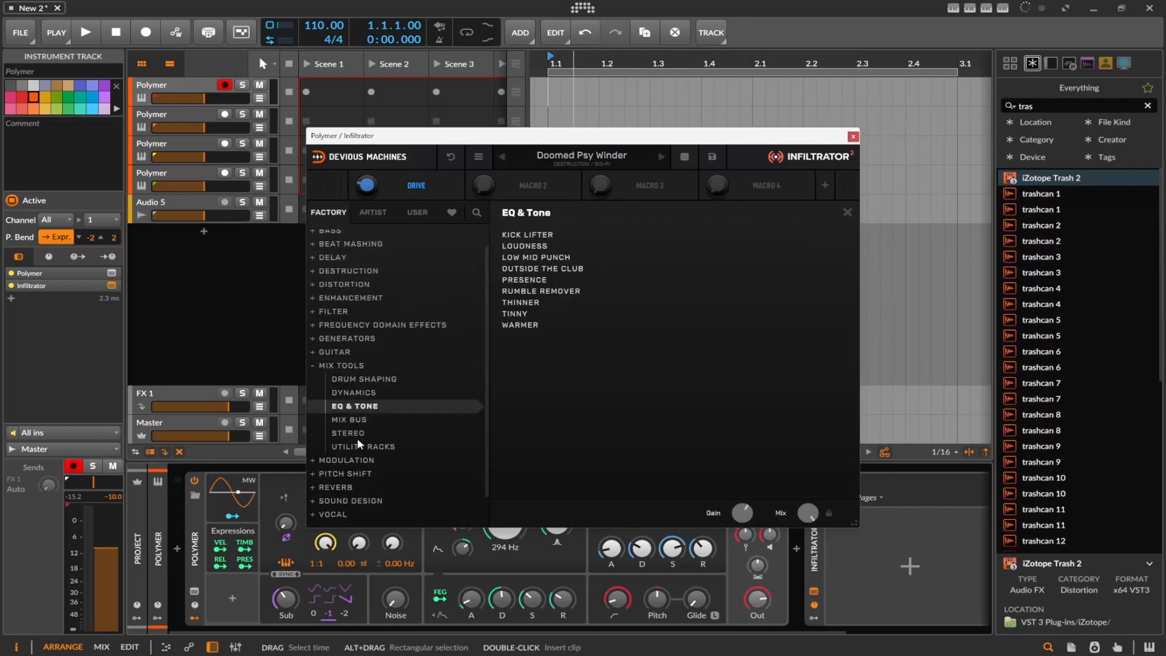
left_click(351, 460)
left_click(352, 419)
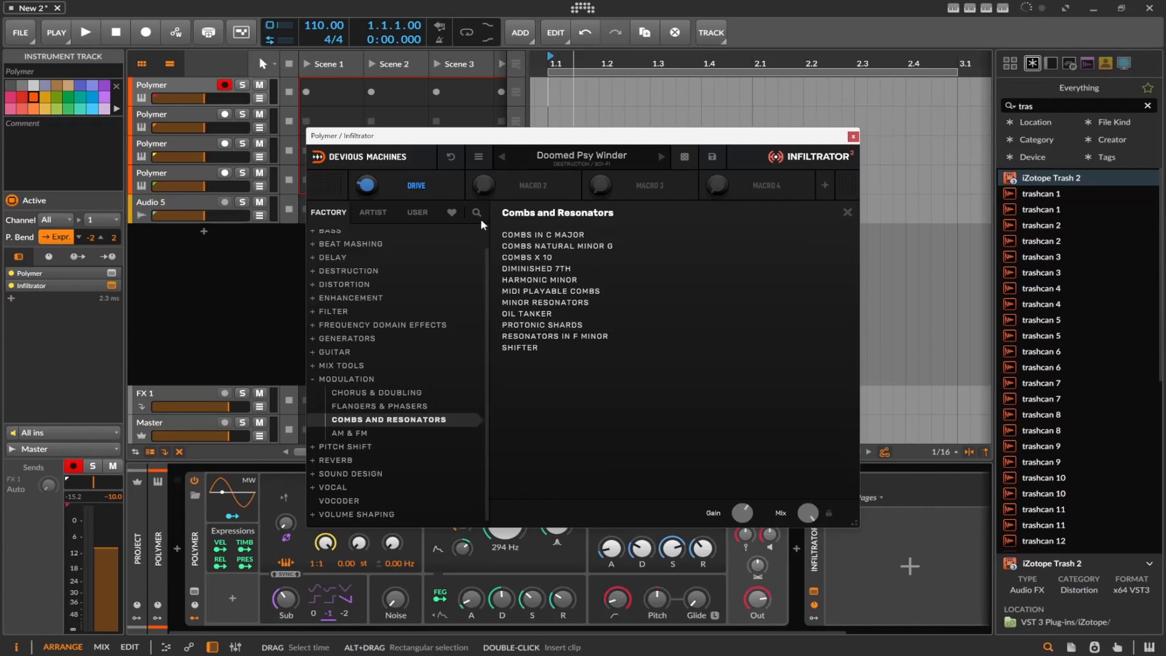
left_click(551, 160)
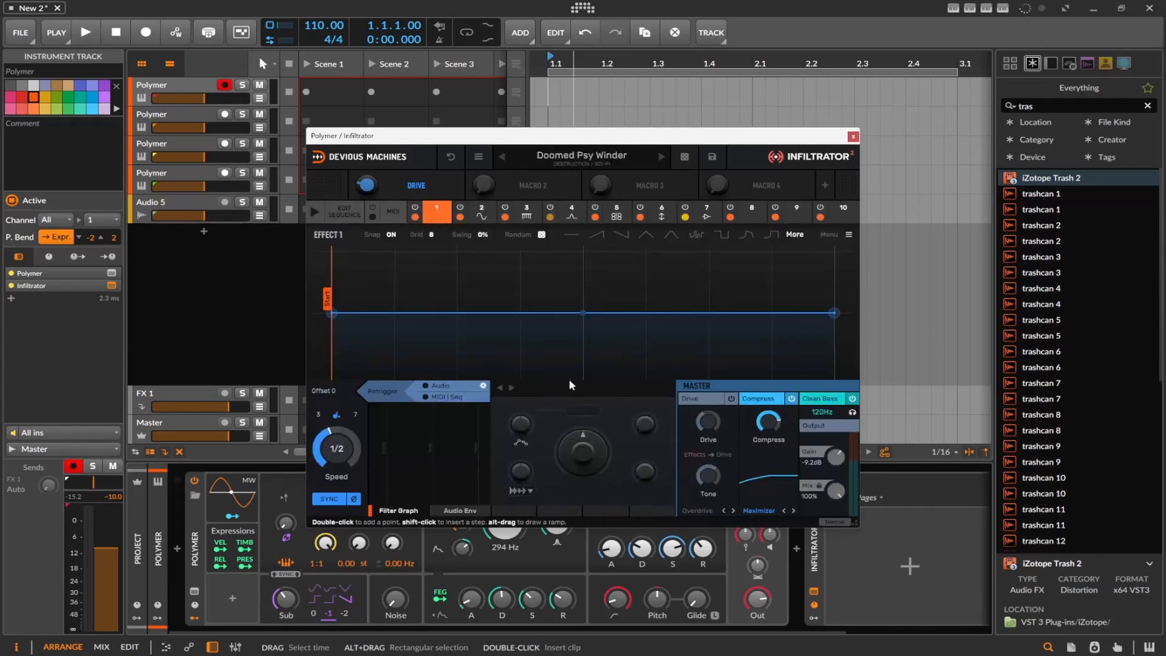
Open Doomed Psy Winder's sequence editor with the sequencer enabled and start playback
left_click(582, 210)
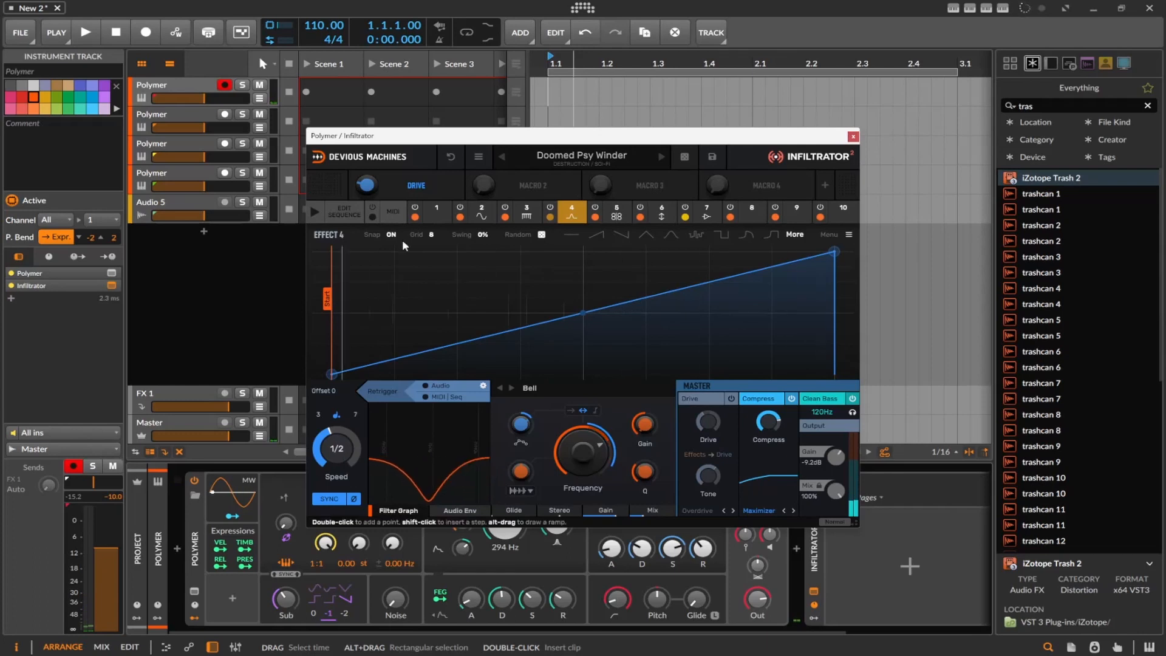
left_click(348, 210)
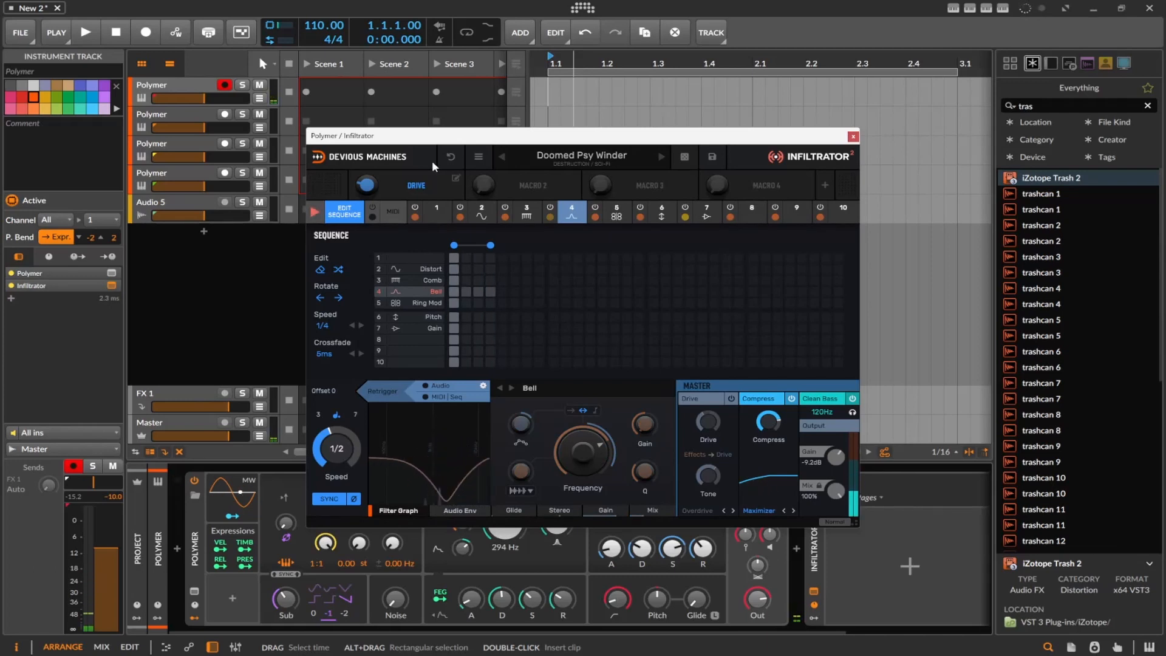
left_click(78, 36)
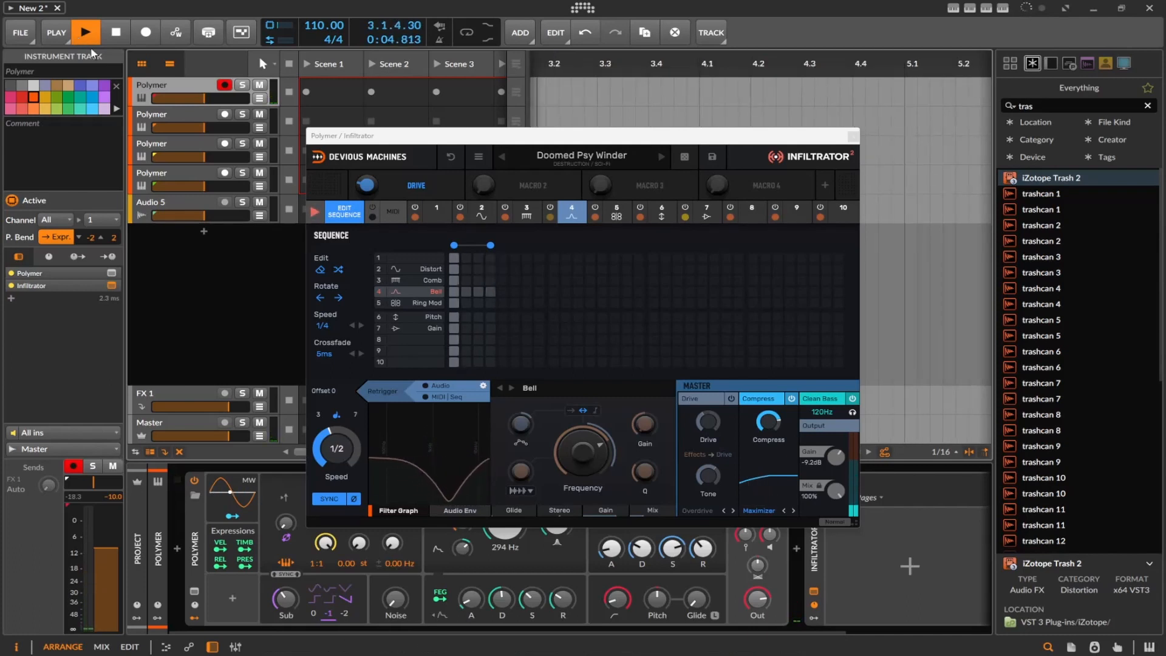
Load the Feedback Flexout preset and enable its sequencer with the sequence editor open
left_click(661, 156)
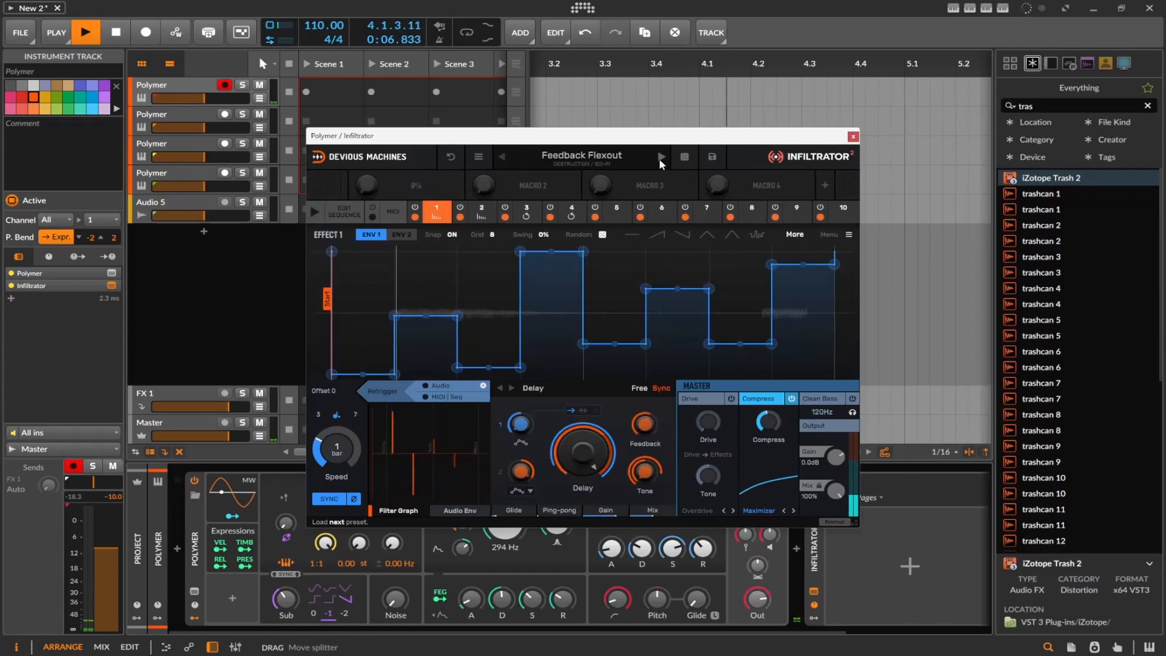
left_click(353, 214)
left_click(319, 213)
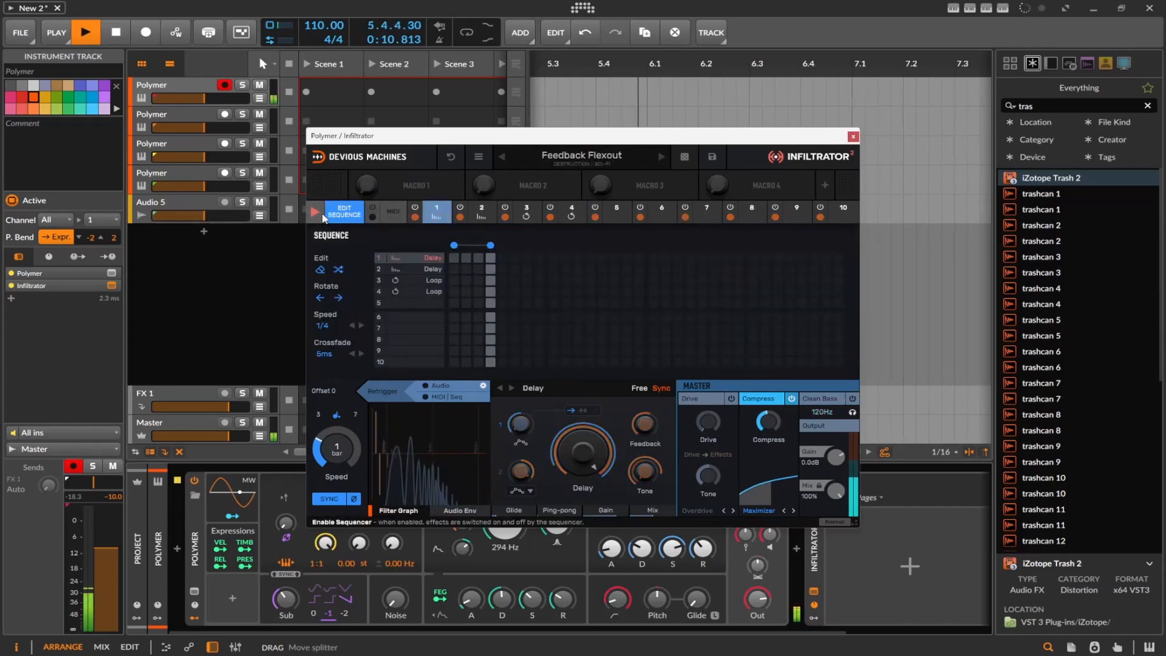
Extend the sequence to 11 steps, enabling Effect 2 at 8 and 10, Effect 3 at 2, 7 and 8, and Effect 4 at 2, 3 and 6
left_click_drag(465, 280, 478, 290)
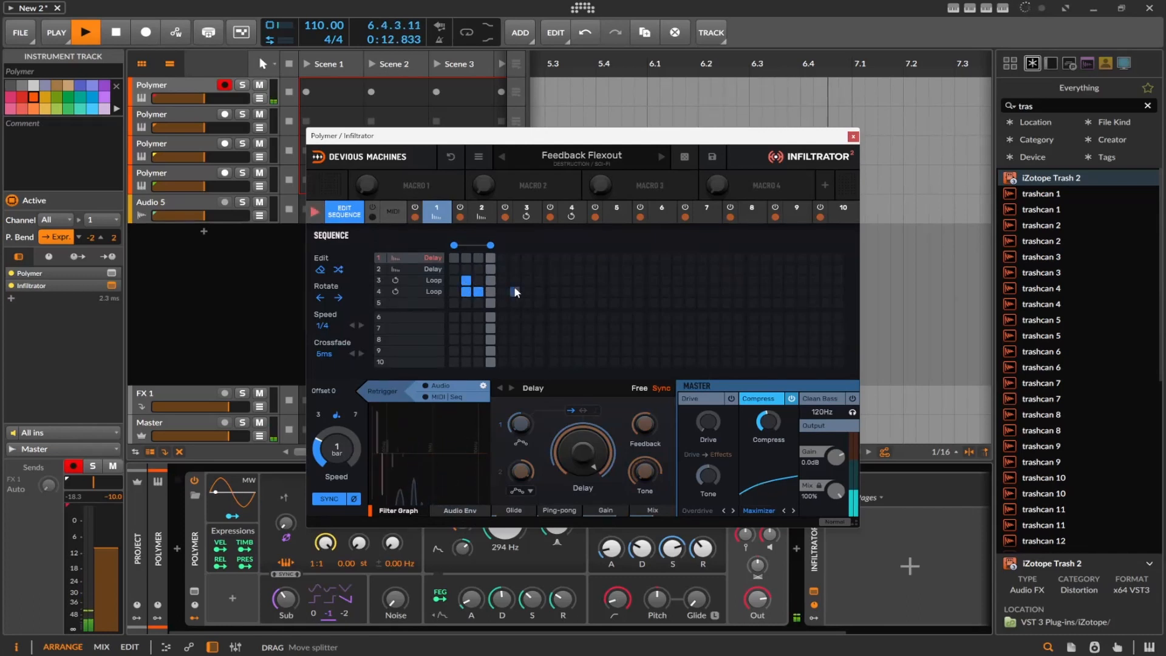
left_click_drag(491, 246, 577, 246)
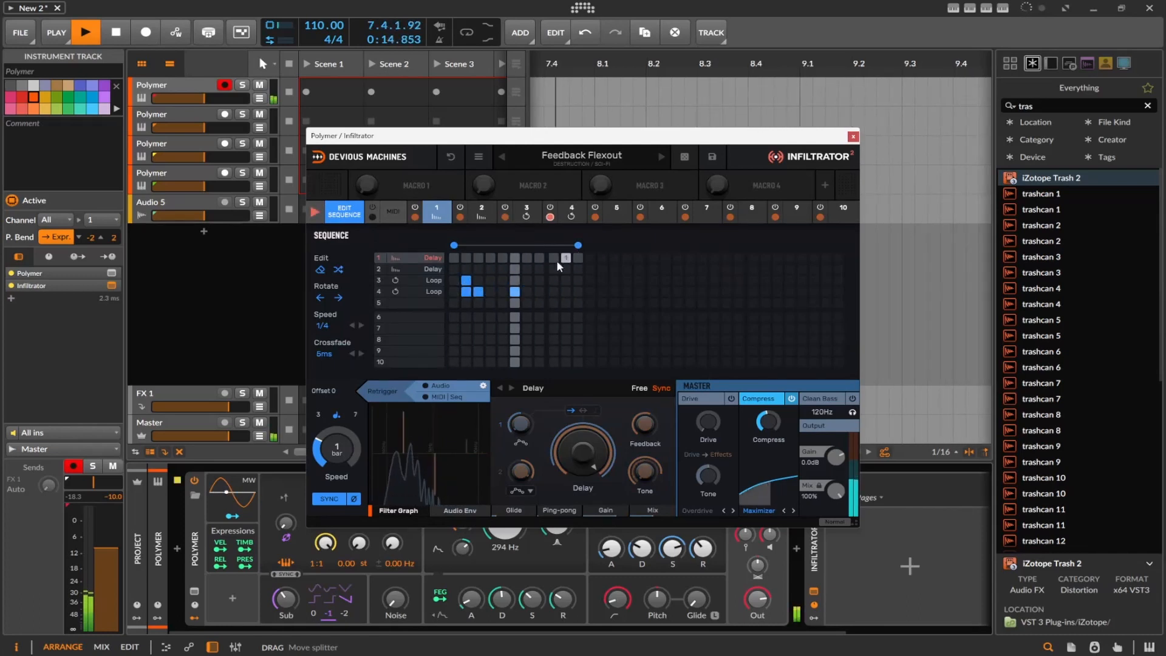
left_click_drag(527, 281, 544, 273)
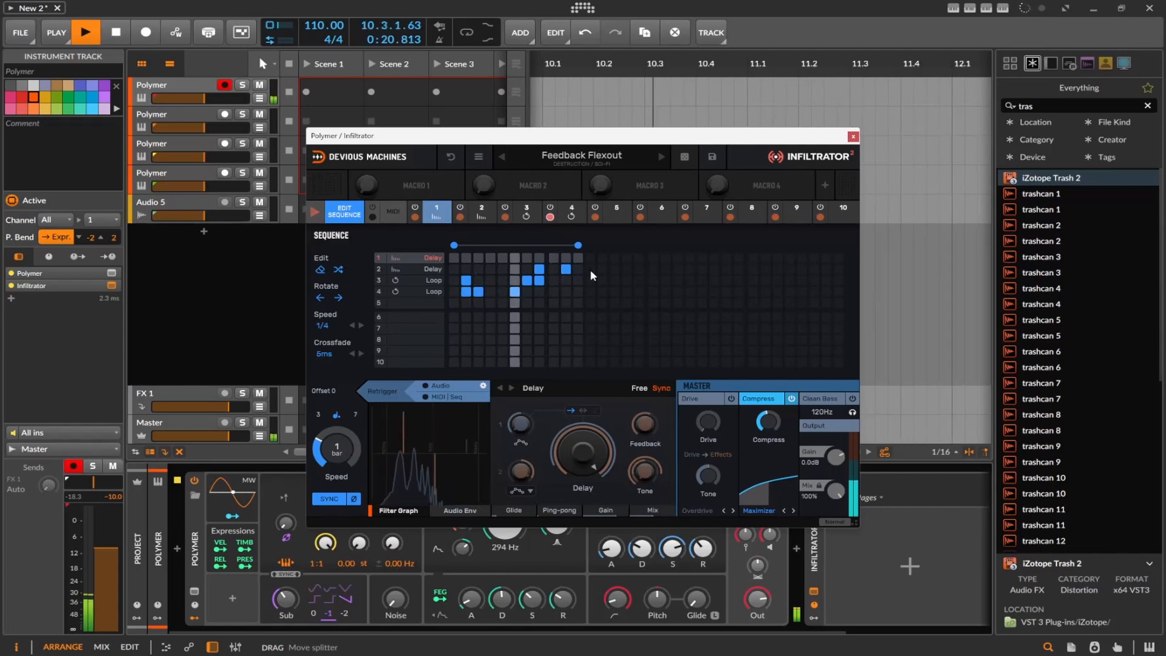
left_click(121, 39)
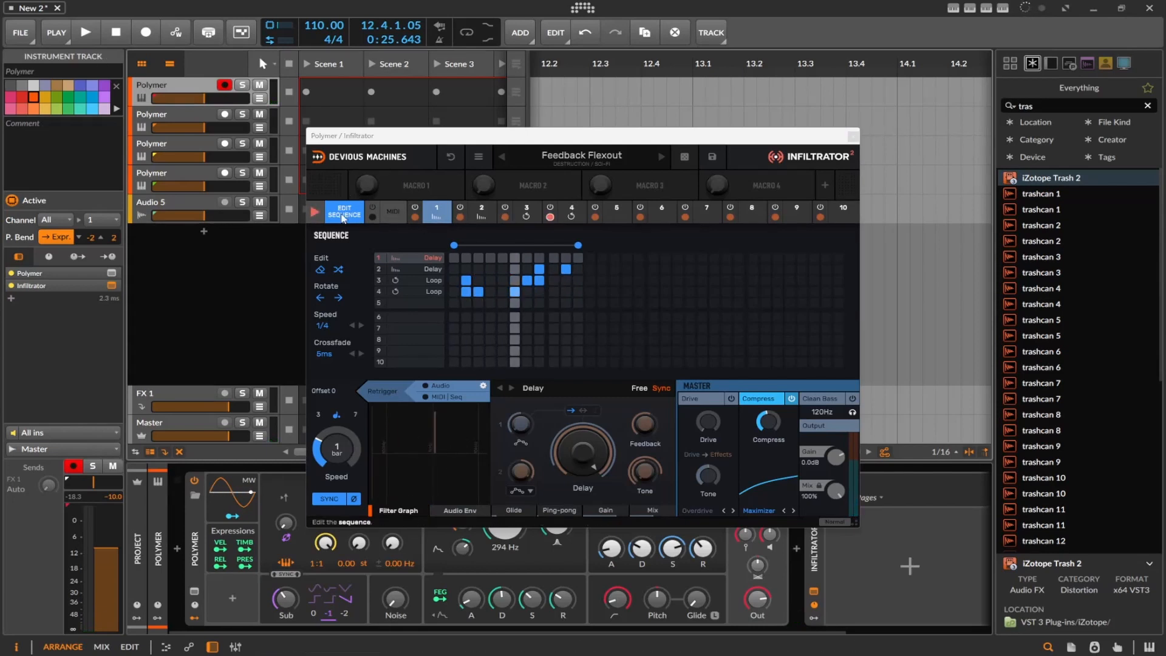
Switch Infiltrator's effects to MIDI note triggering and close its plug-in window
left_click(390, 216)
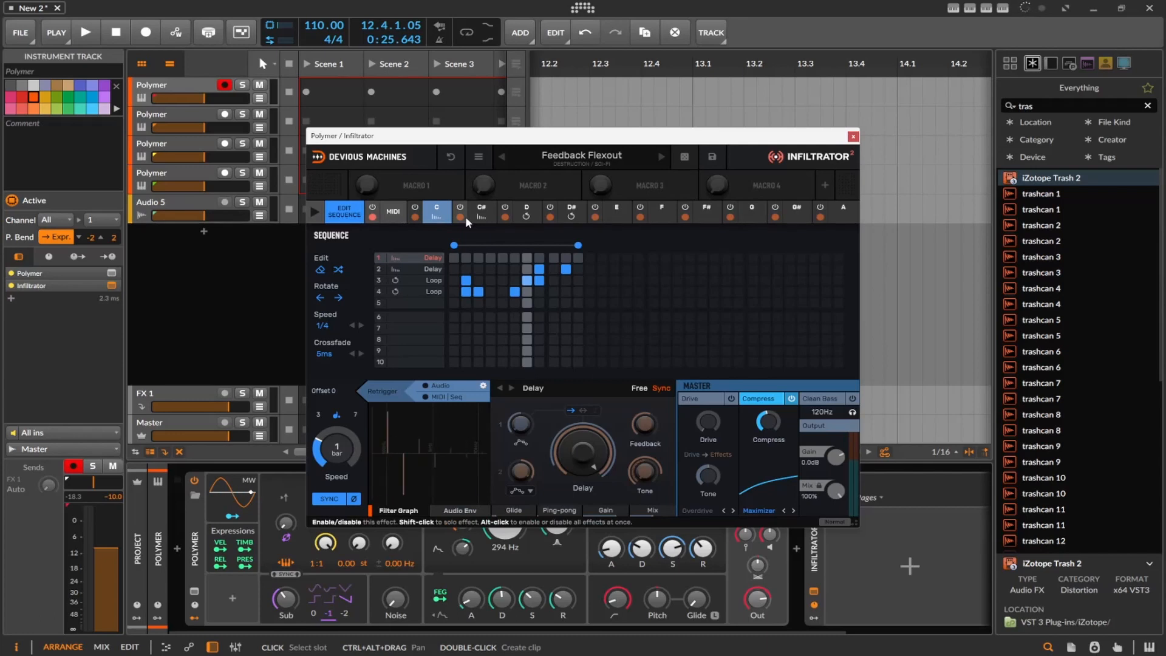
left_click(852, 137)
Open Narcotic's plug-in window on the second Polymer track and generate two random SHROOM MAGIC presets in turn
left_click(367, 110)
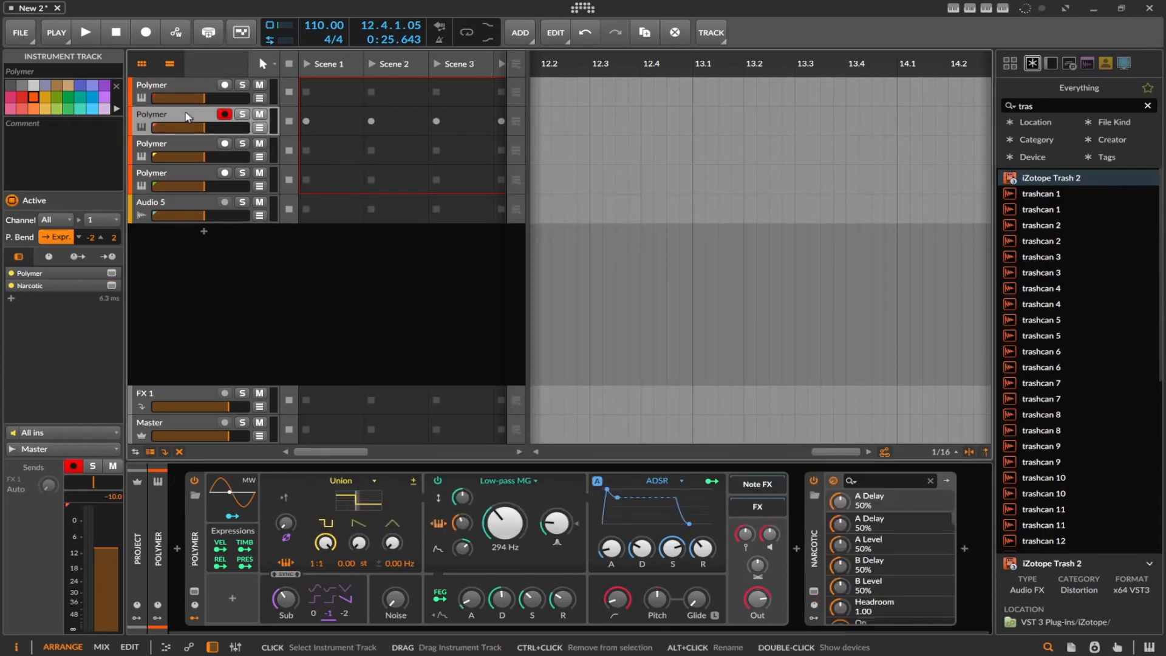
left_click(815, 601)
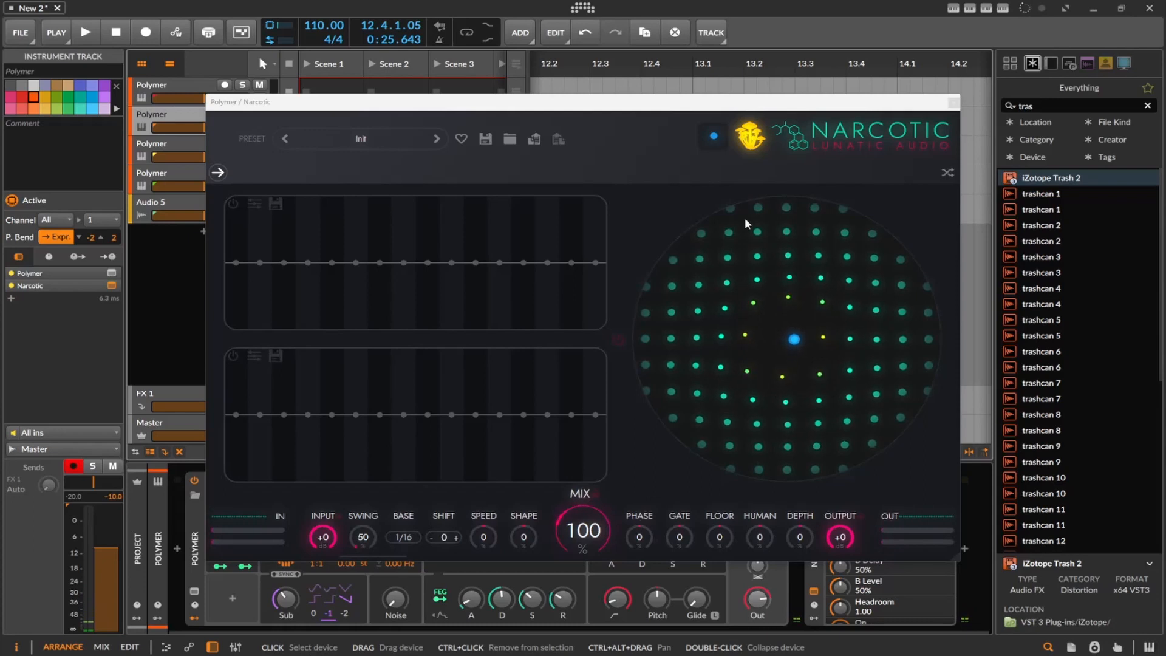
left_click(758, 139)
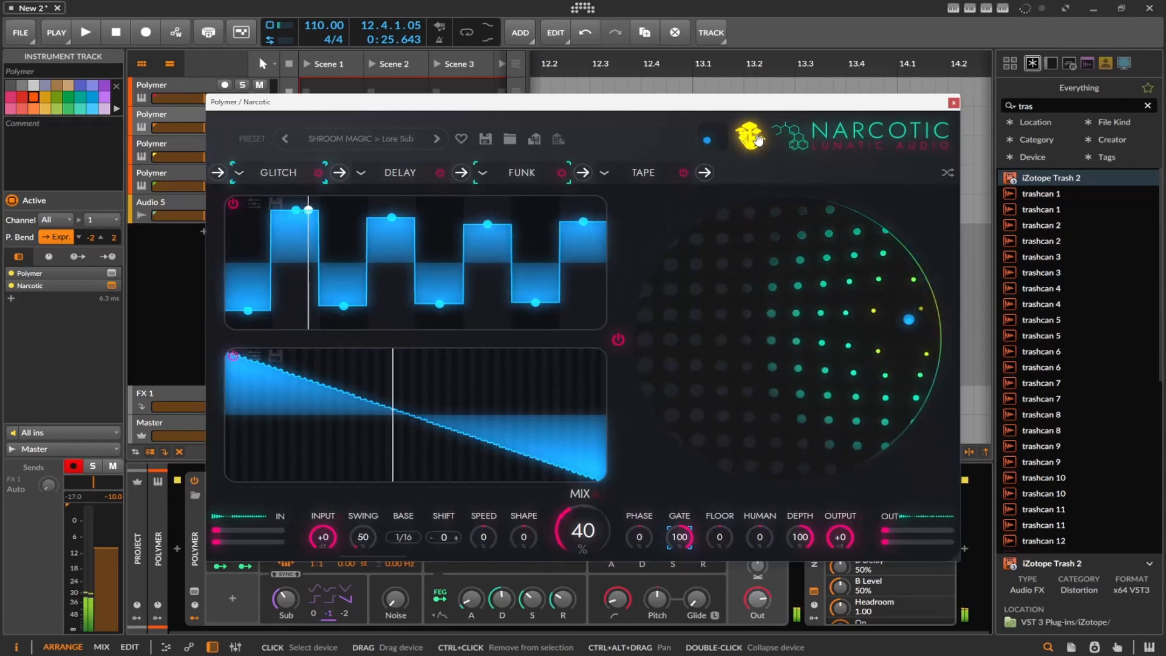
left_click(757, 139)
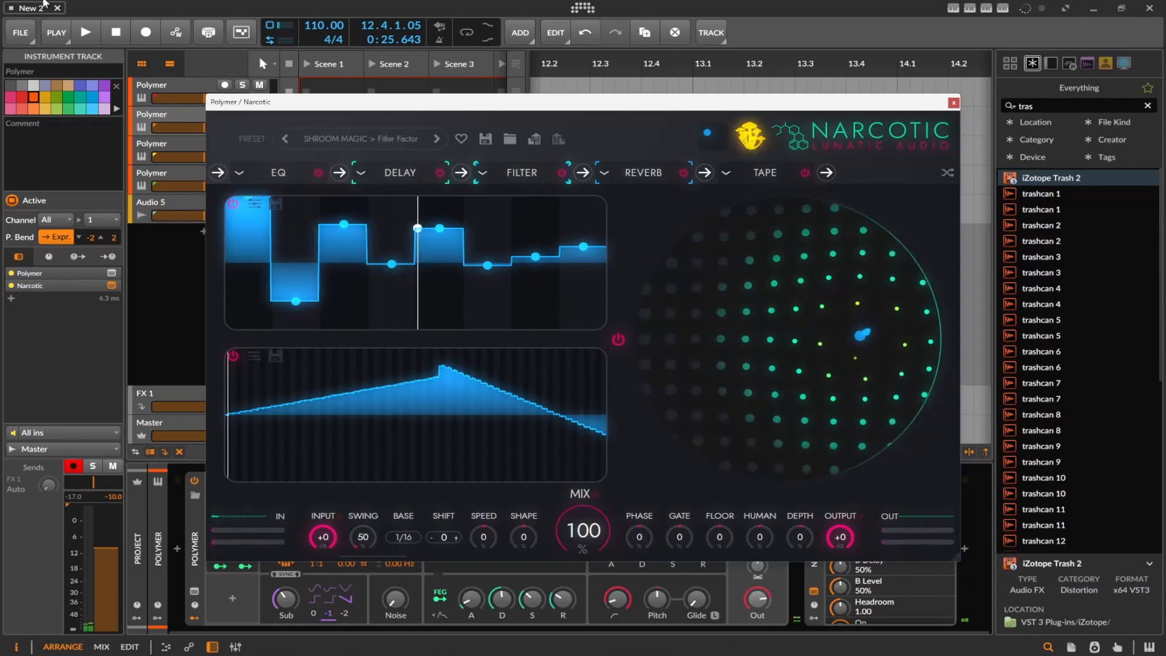
Load Narcotic's Dirty Chester preset from the EXTREME category
left_click(327, 140)
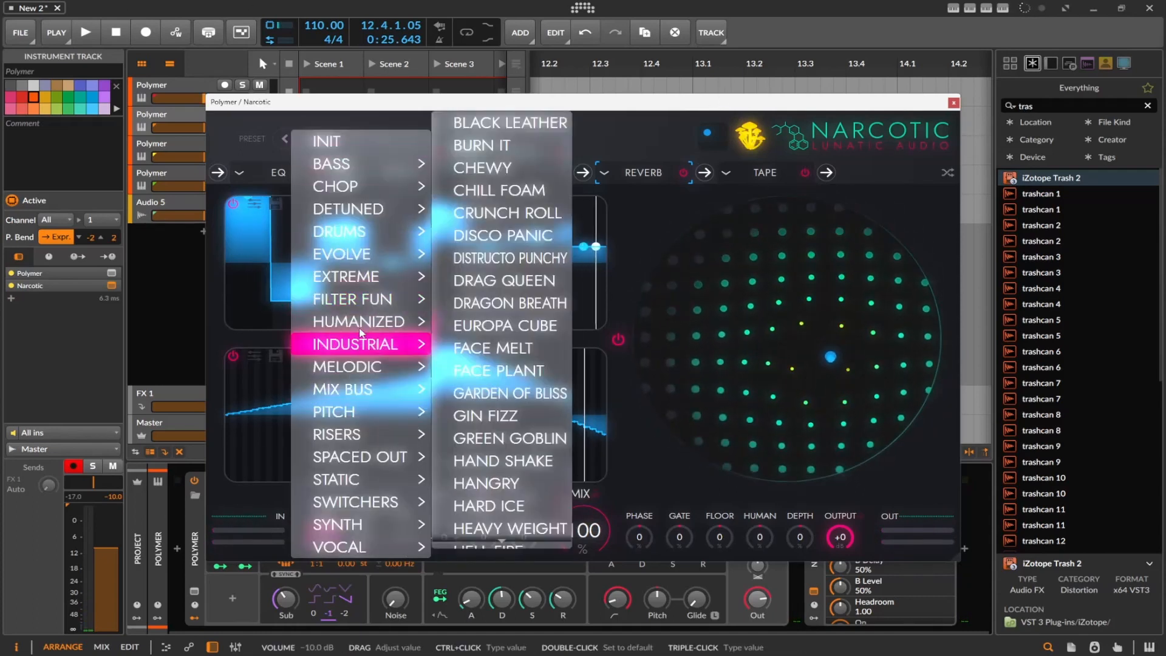
mouse_move(364, 277)
left_click(443, 282)
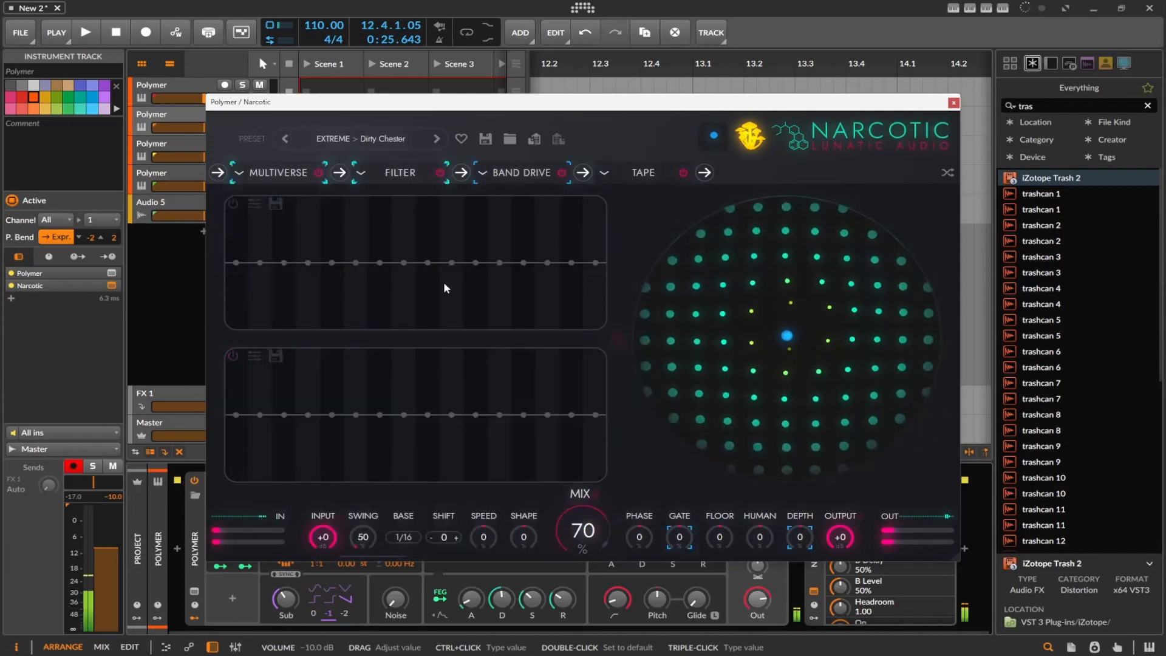
Load the MELODIC preset Funk N Fresh and reposition the ball on the circular XY pad, finishing above its centre
left_click(378, 137)
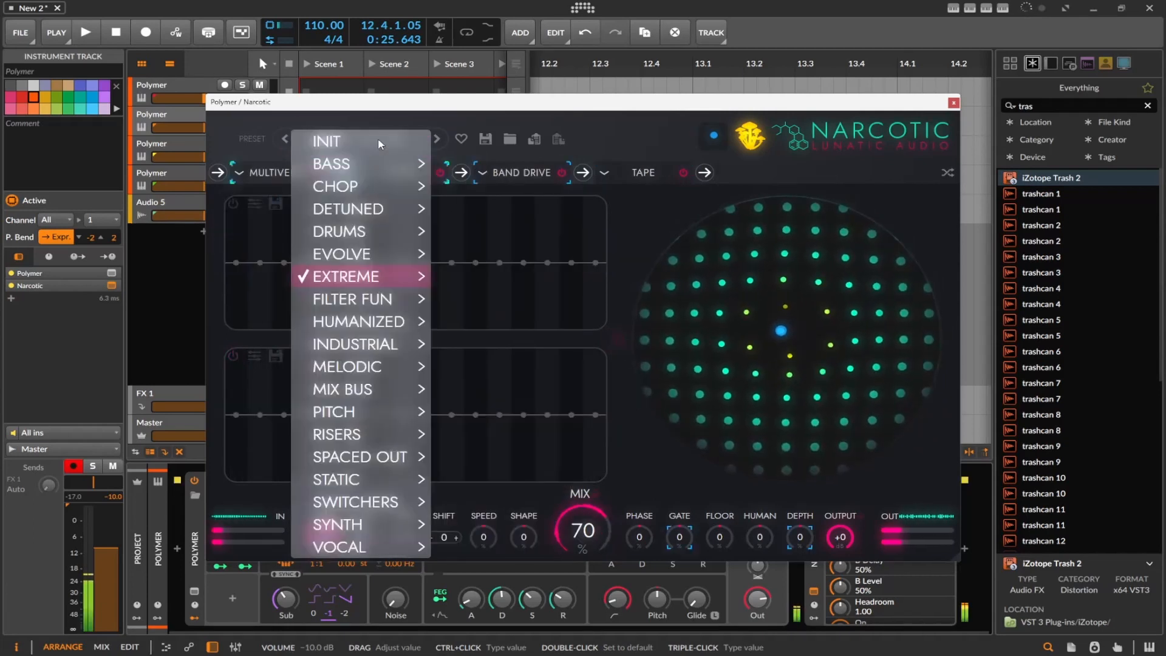
mouse_move(389, 361)
left_click(488, 372)
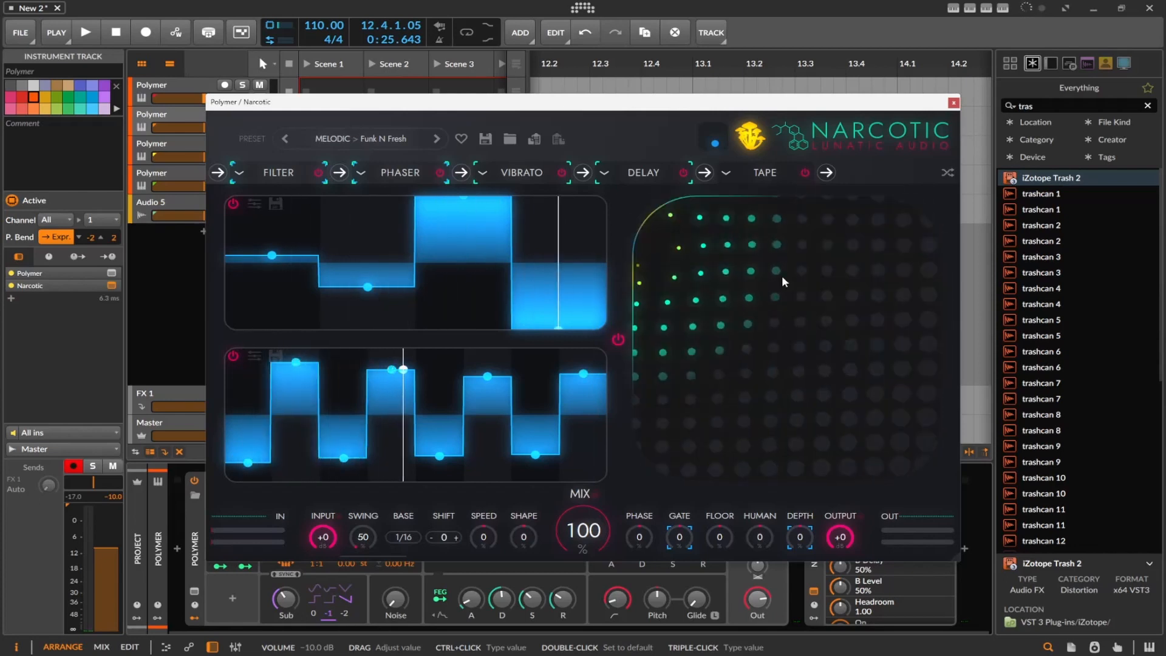
left_click_drag(781, 337, 816, 335)
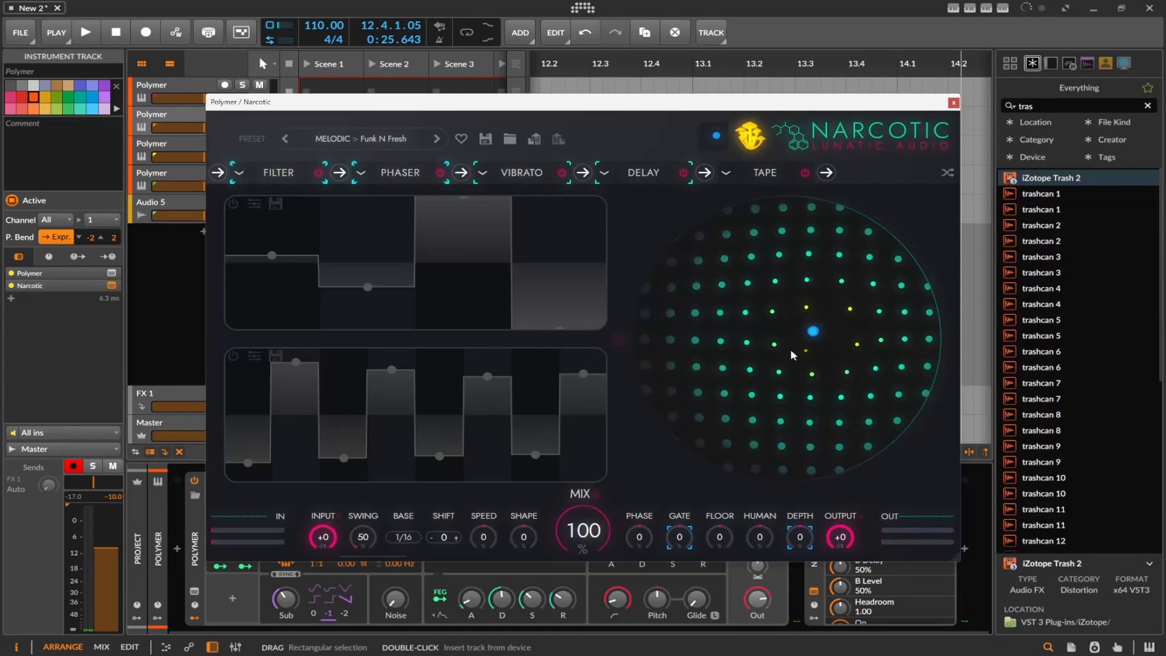
left_click_drag(813, 331, 810, 287)
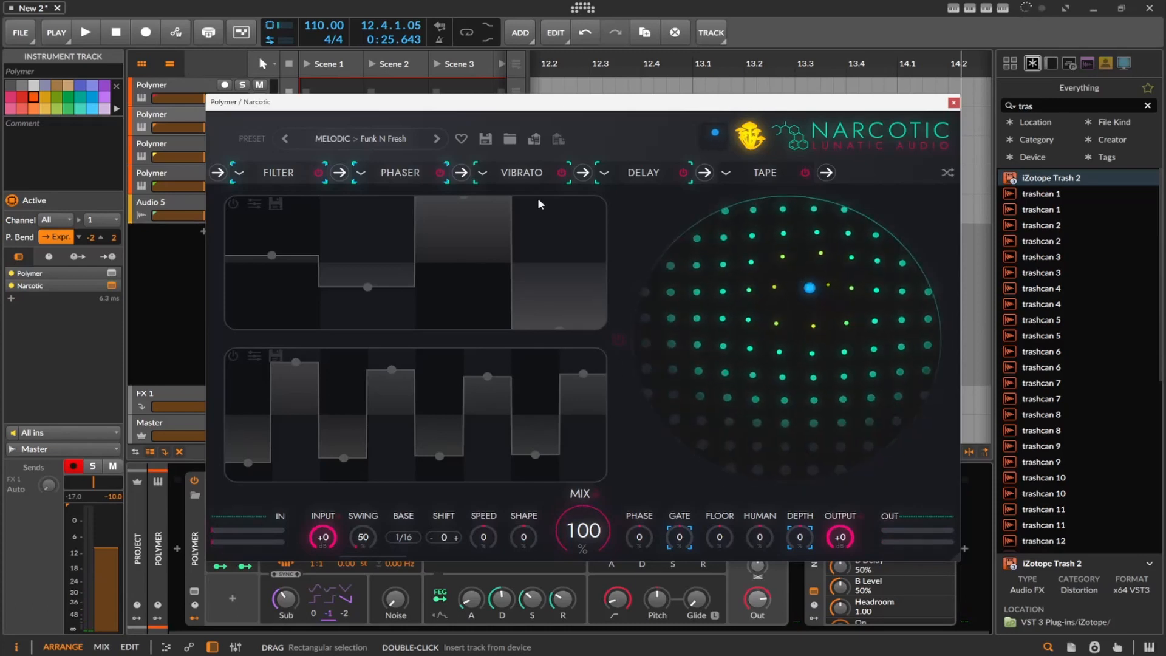
Examine the Filter settings, the effect types offered for the Filter and Phaser slots, and the Tape settings
left_click(289, 173)
left_click(241, 177)
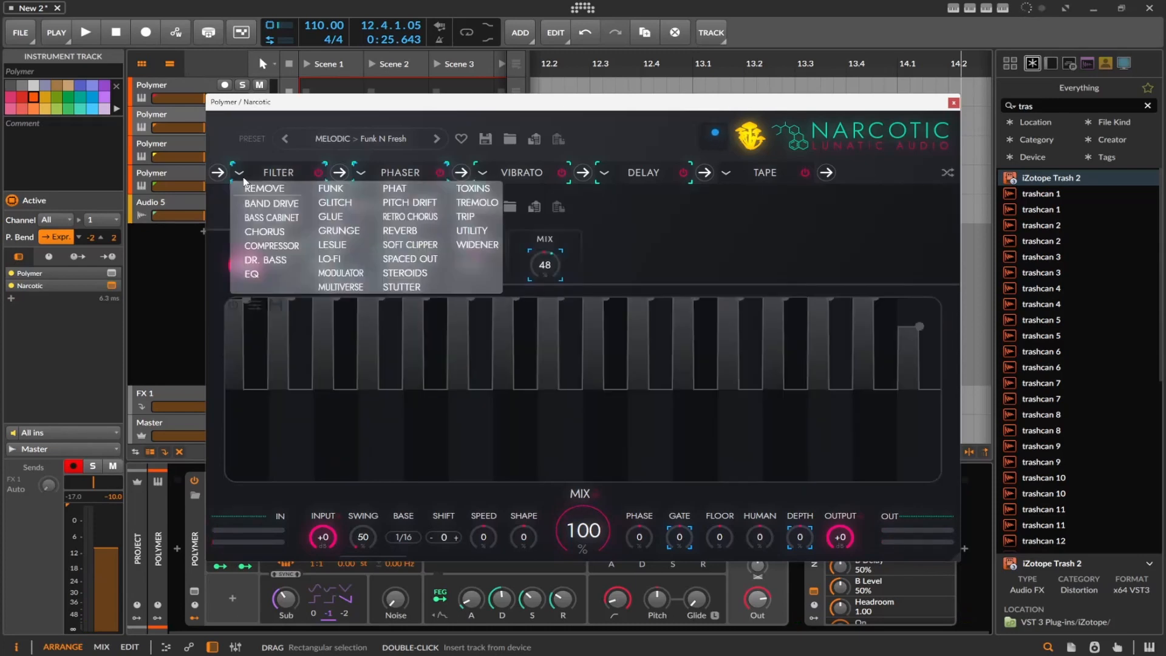
left_click(360, 175)
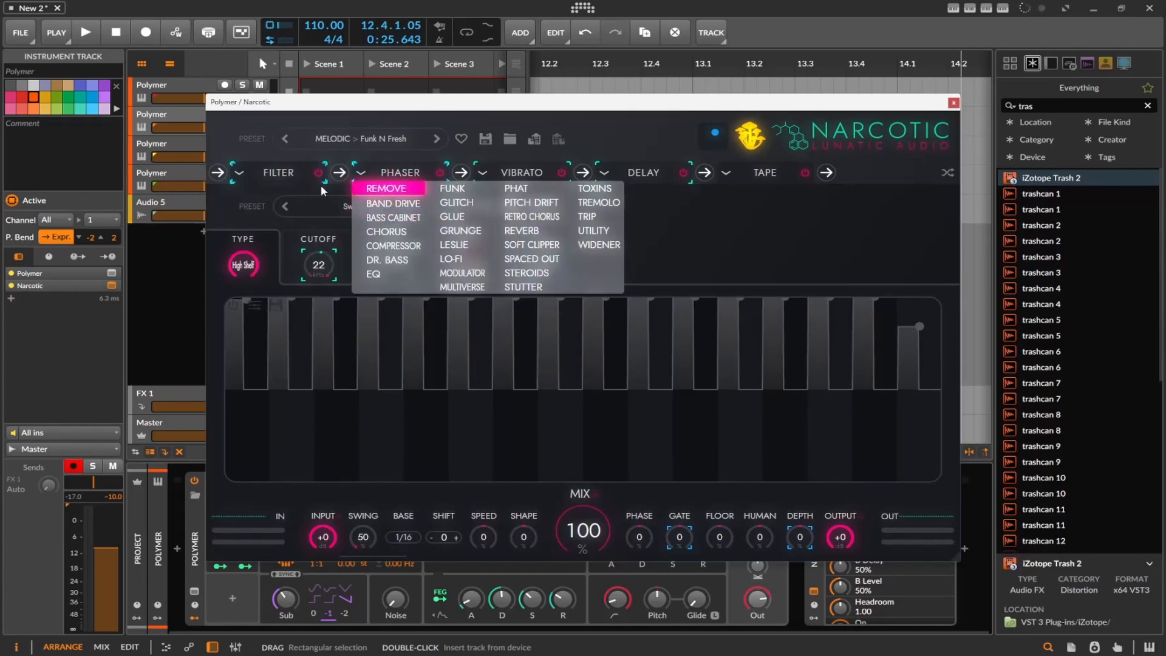
left_click(830, 179)
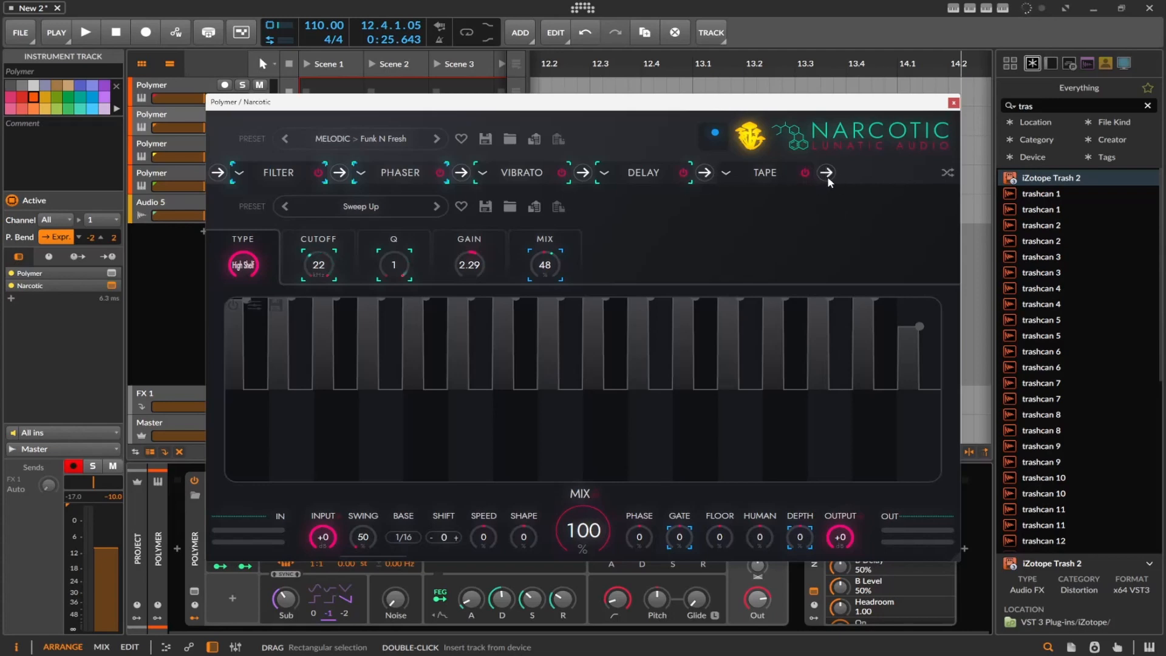
left_click(747, 175)
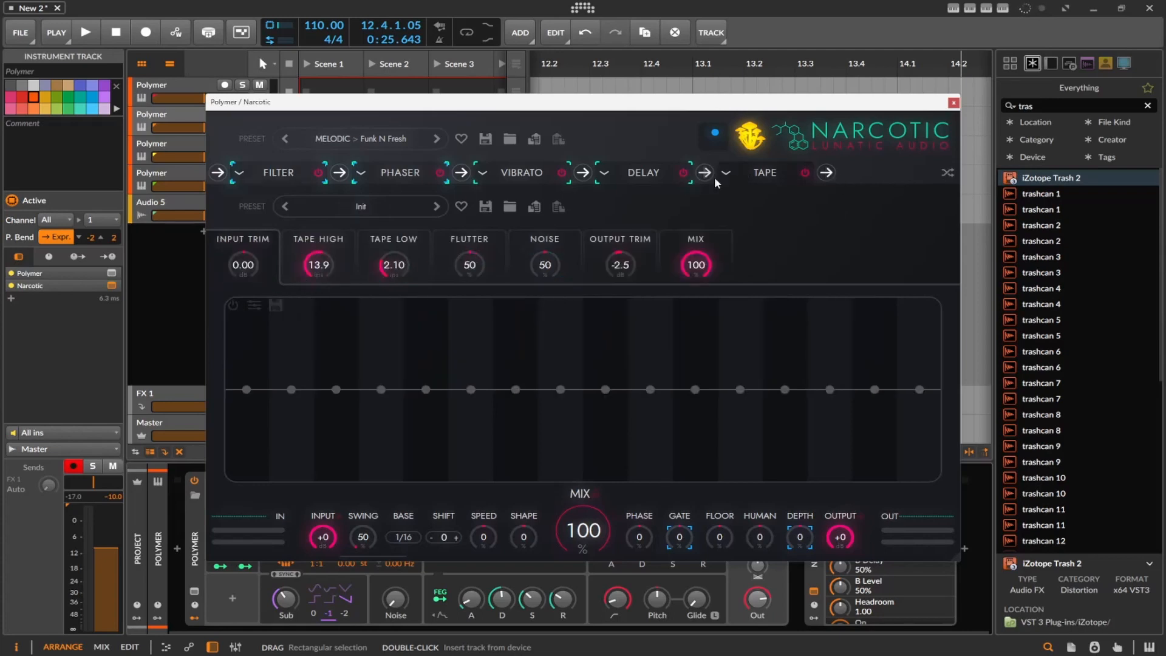
Shuffle the order of Narcotic's effect chain at random several times
left_click(948, 174)
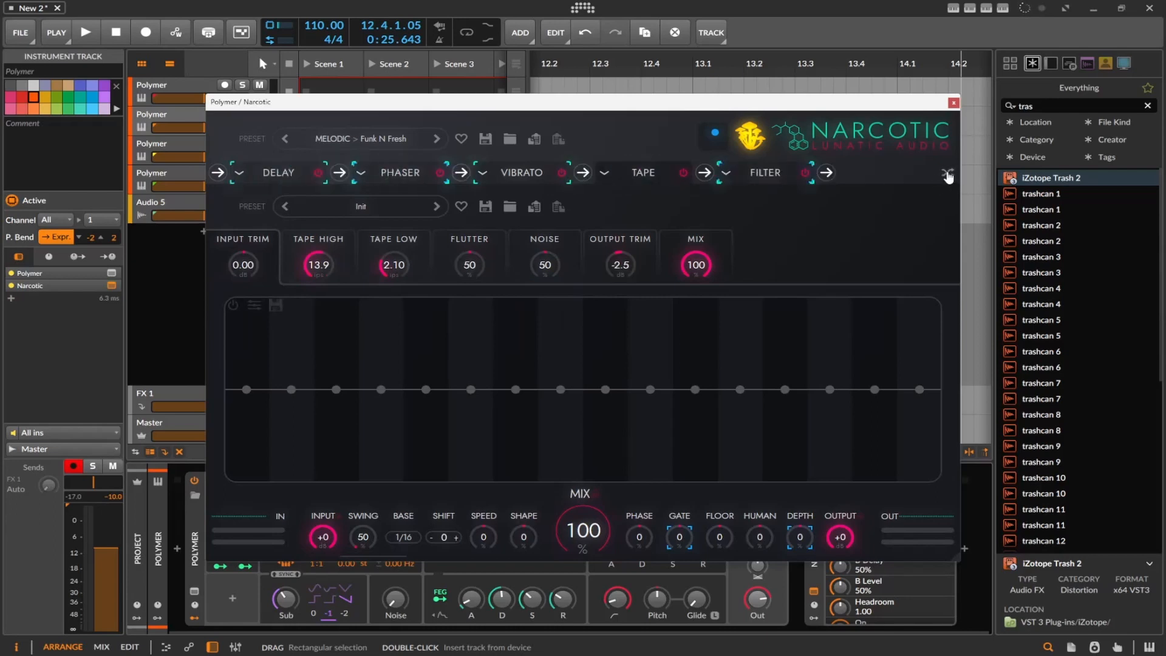
left_click(948, 174)
left_click(948, 174)
left_click(949, 174)
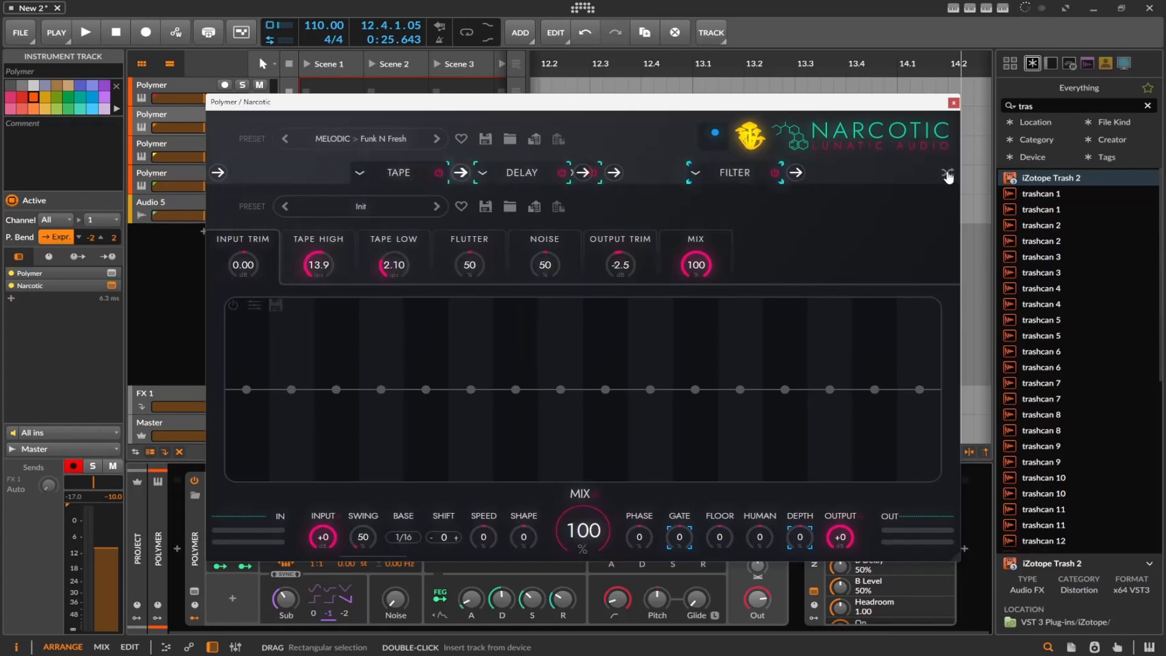
left_click(949, 175)
left_click(948, 175)
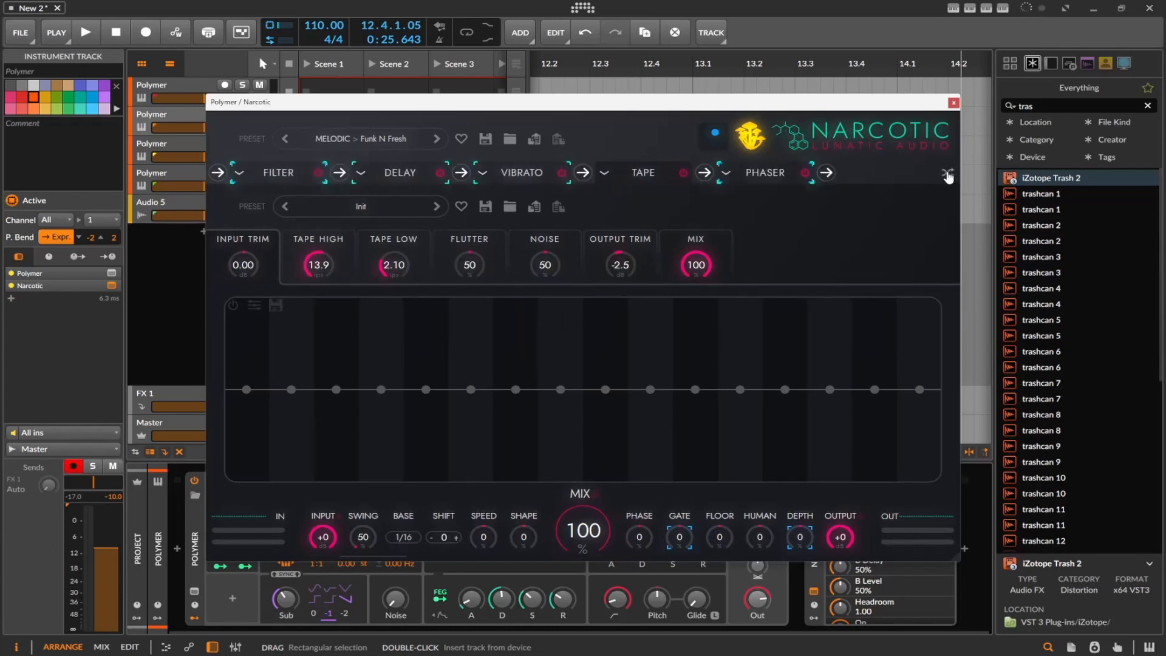
Load the DETUNED preset Freaky Tiger and open its Trip effect's settings
left_click(396, 145)
mouse_move(395, 204)
left_click(534, 204)
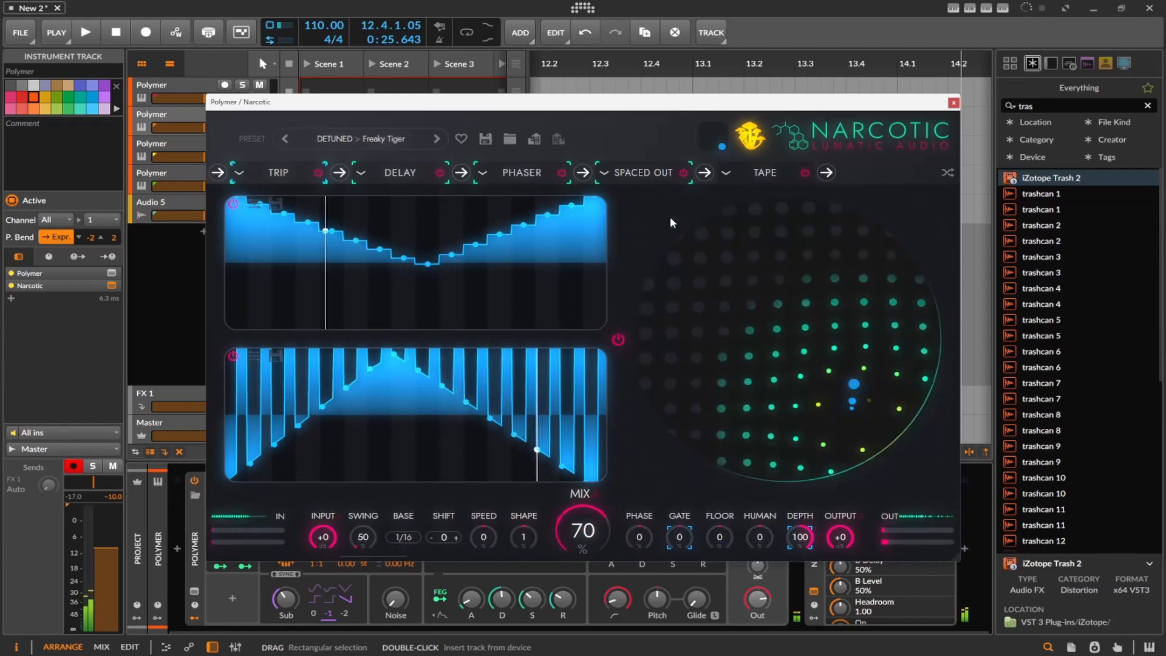
left_click(278, 174)
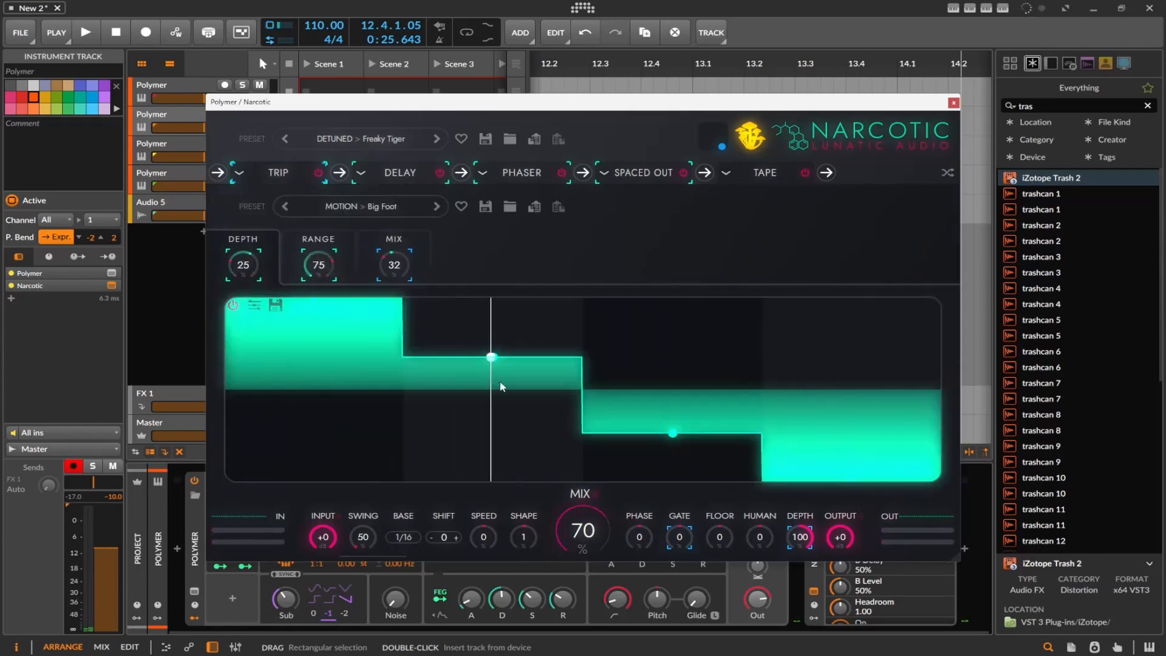
In the Delay effect, set Offset Left to -15 and raise the second and third steps of its modulation sequence
left_click(393, 174)
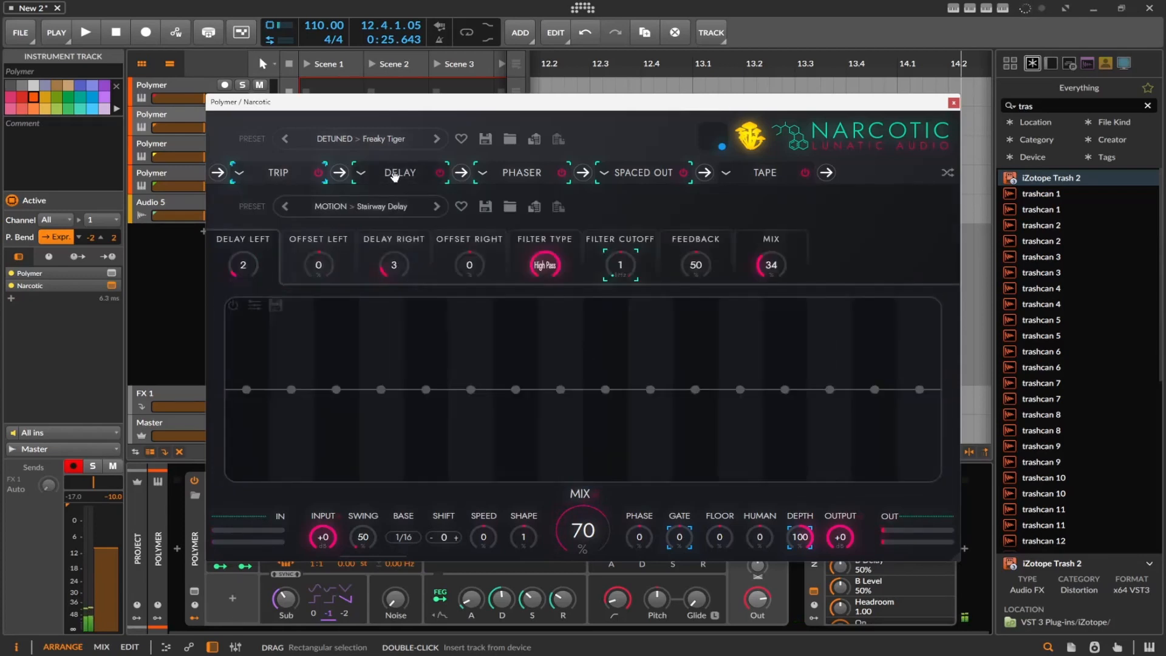
mouse_move(495, 362)
left_mouse_down()
mouse_move(320, 322)
mouse_move(276, 343)
left_mouse_up()
left_click(326, 247)
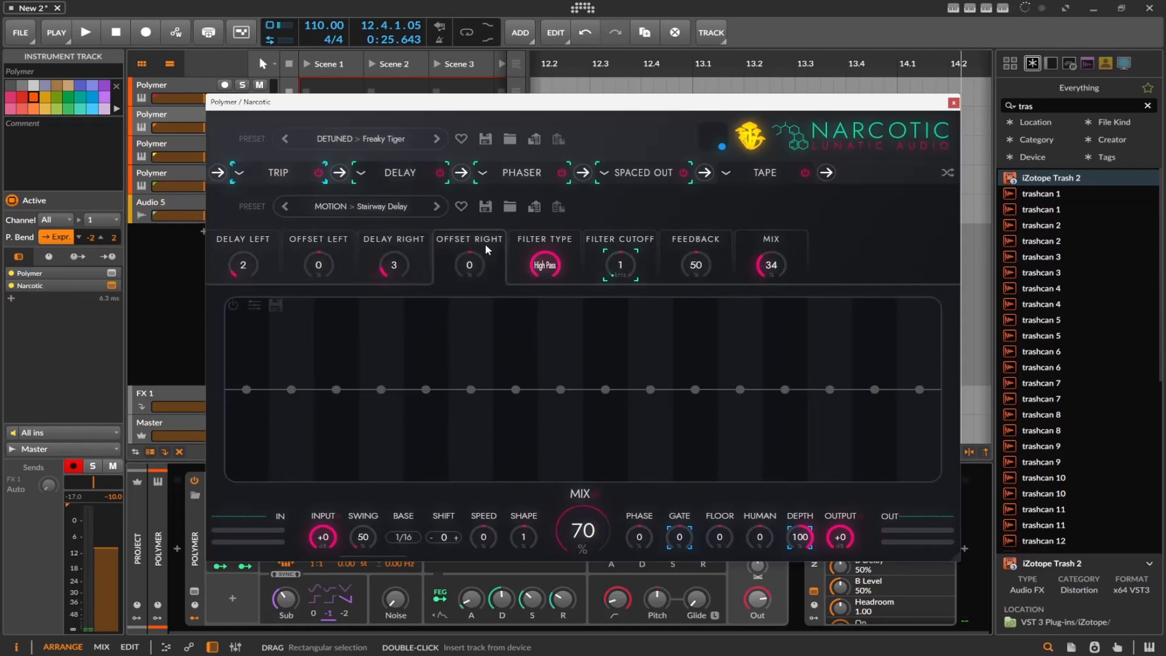
left_click(542, 240)
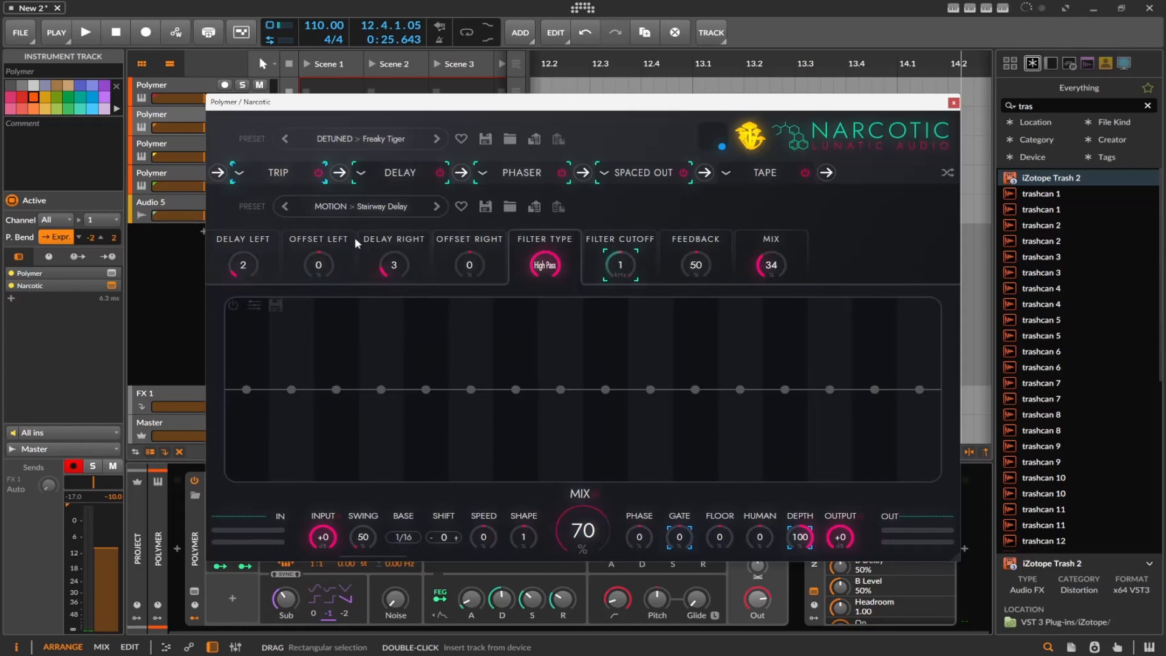
left_click(463, 245)
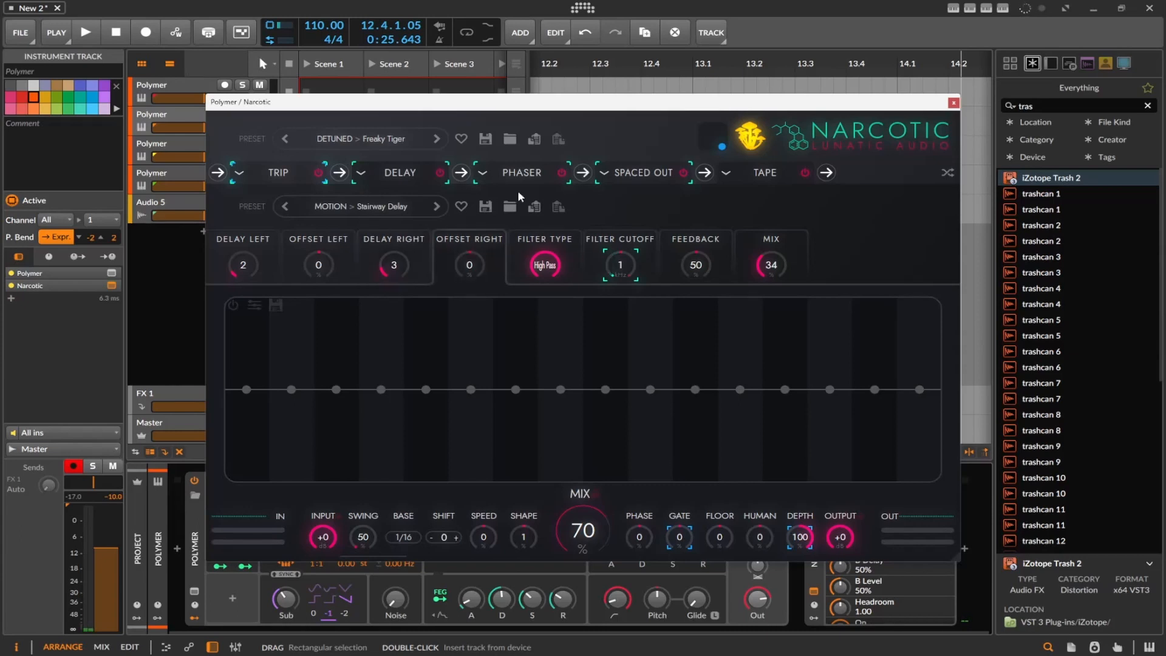
left_click_drag(318, 264, 316, 295)
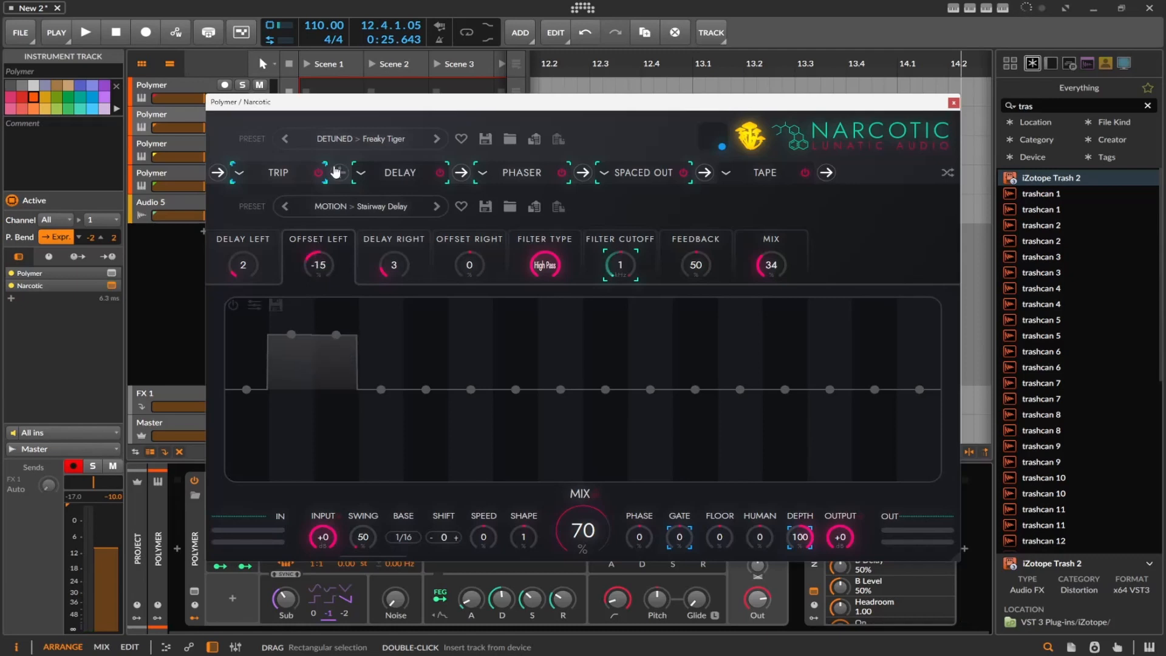
Reopen the Trip effect, bring up Narcotic's version page, and generate a random SHROOM MAGIC preset
left_click(282, 173)
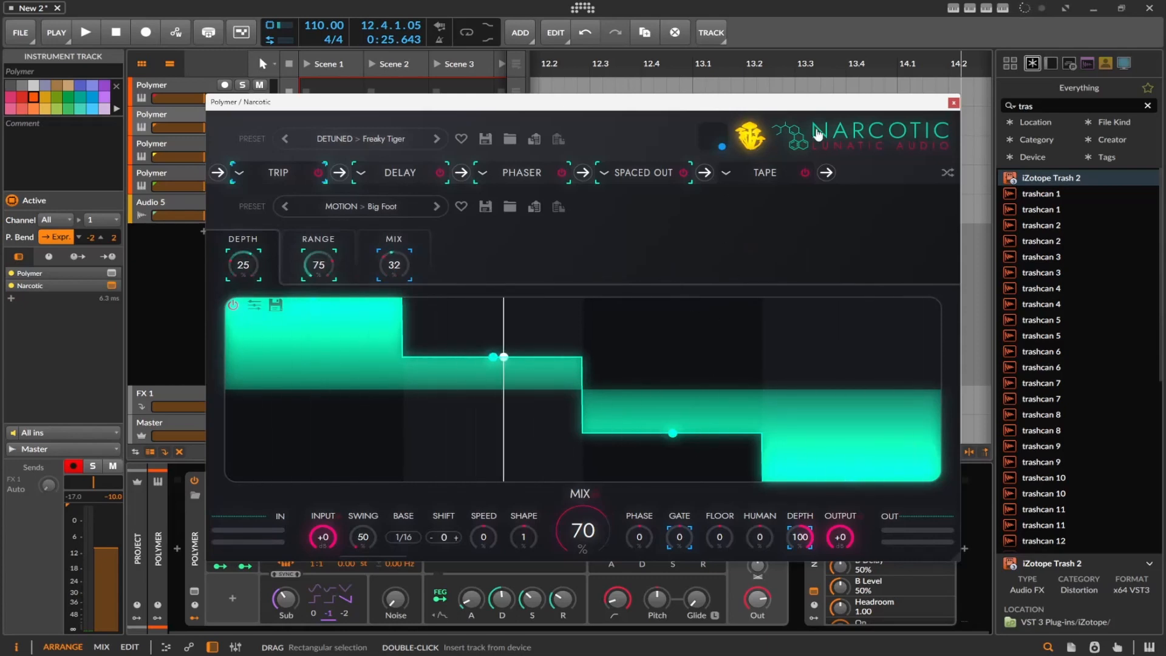
left_click(852, 129)
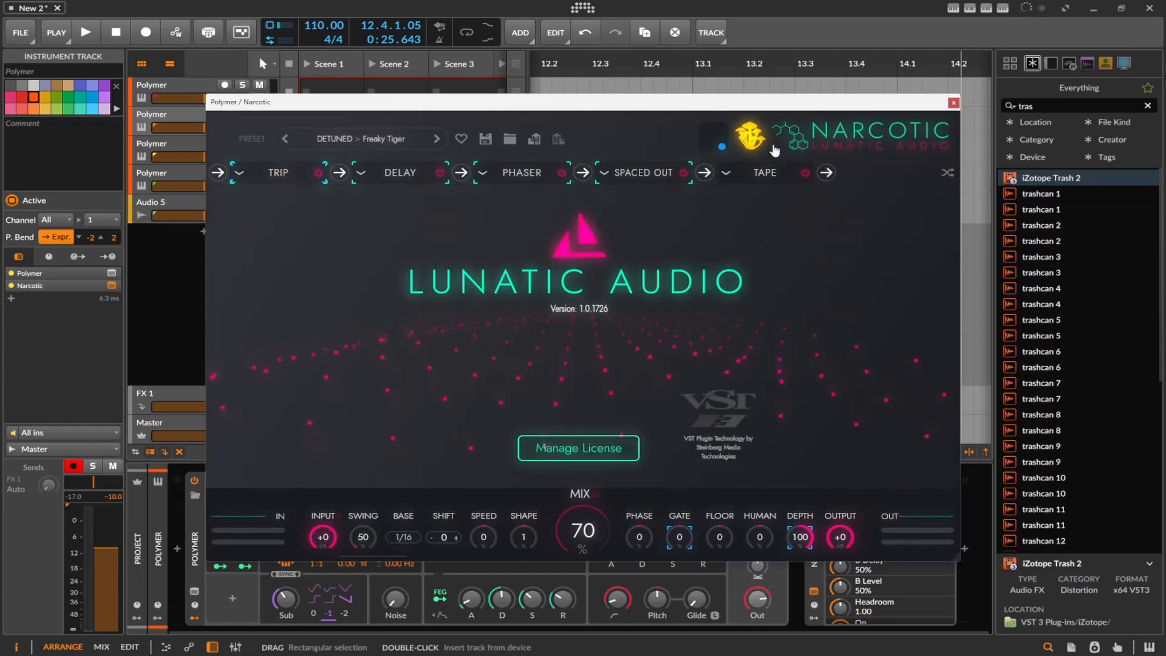
left_click(752, 136)
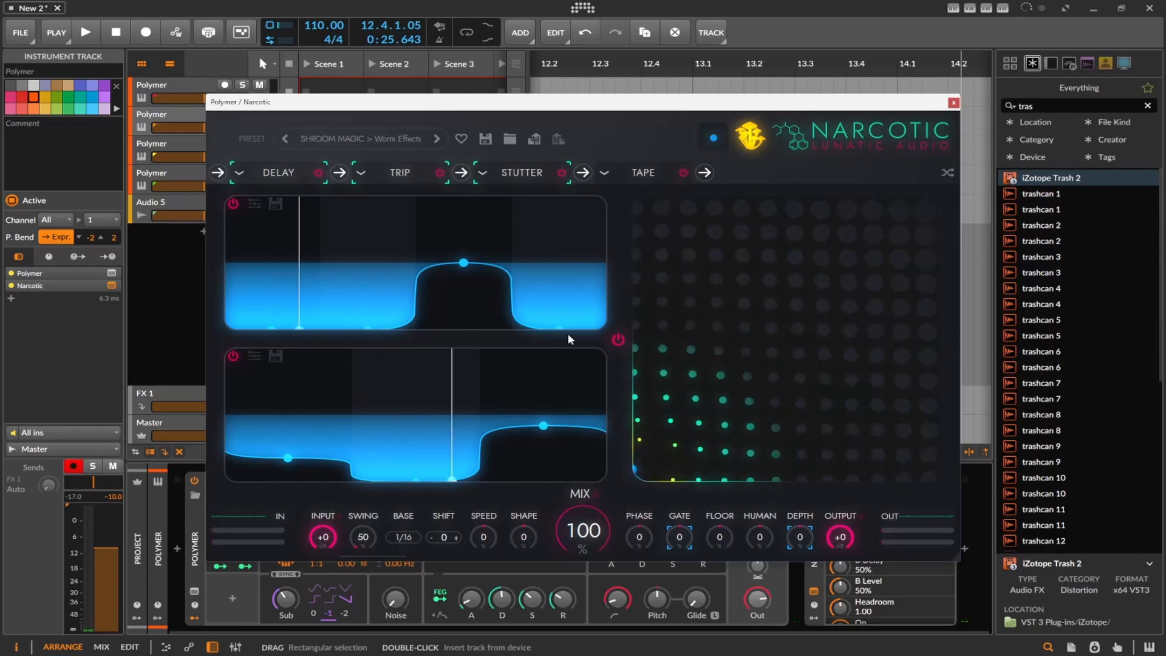
left_click(366, 137)
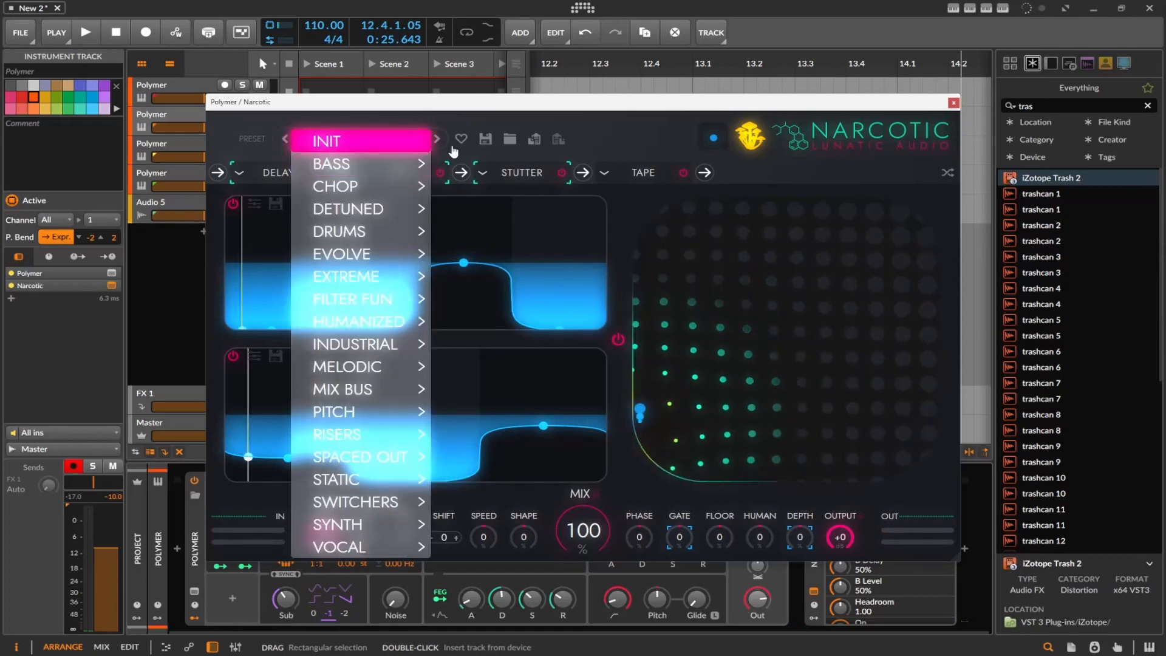
left_click(462, 118)
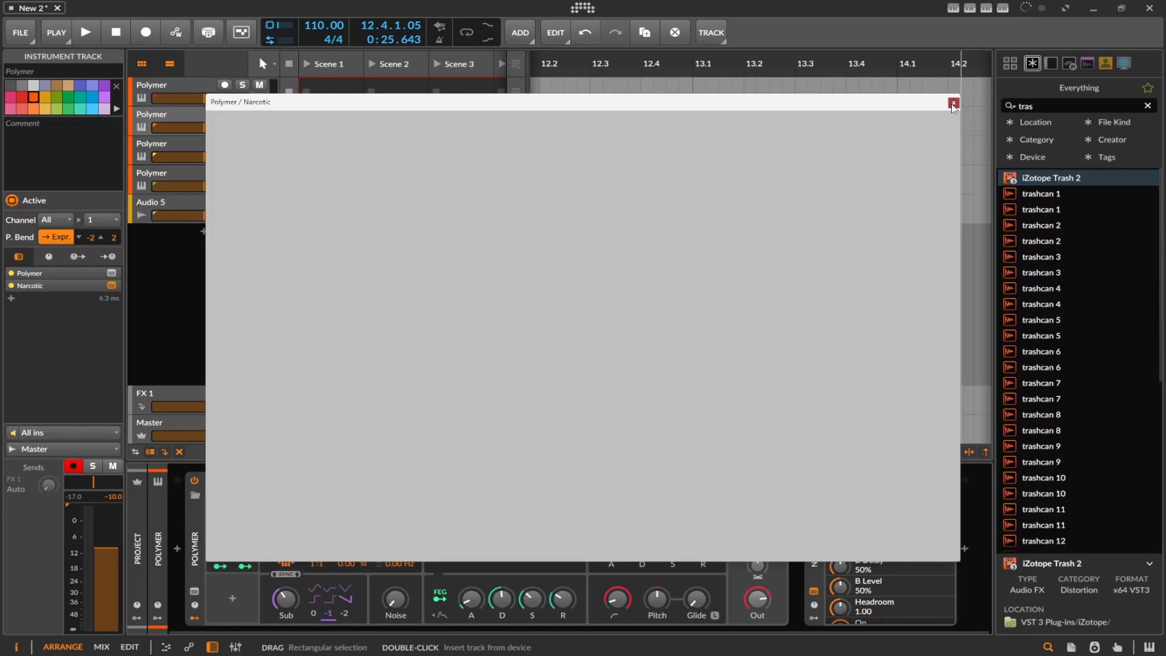
Close Narcotic's plug-in window and open ShaperBox 3 on the third Polymer track
left_click(953, 102)
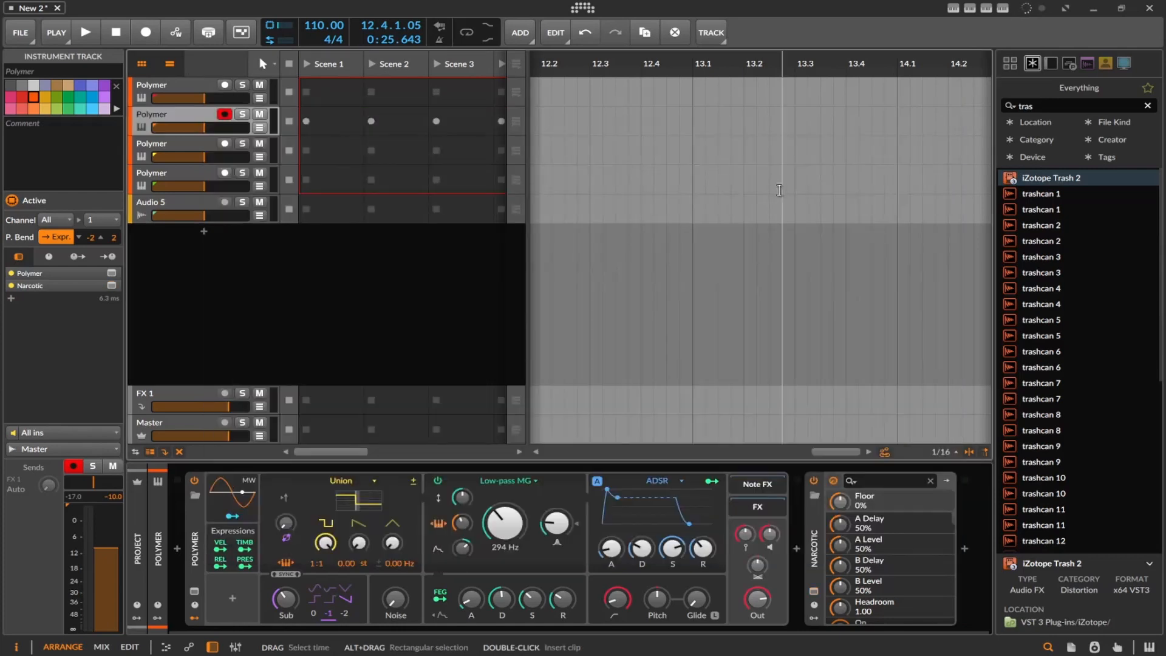
left_click(169, 140)
left_click(814, 591)
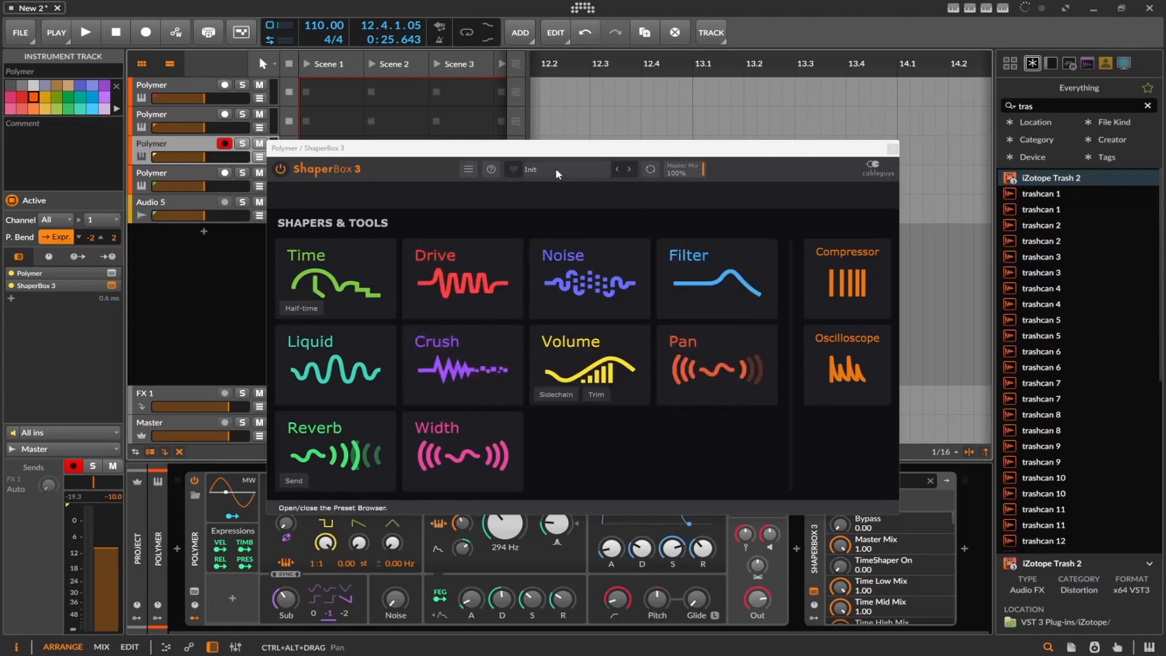
Add a Crush shaper, lower its Resample line to about 2.77 kHz, and add a low and a high breakpoint further along
left_click(441, 362)
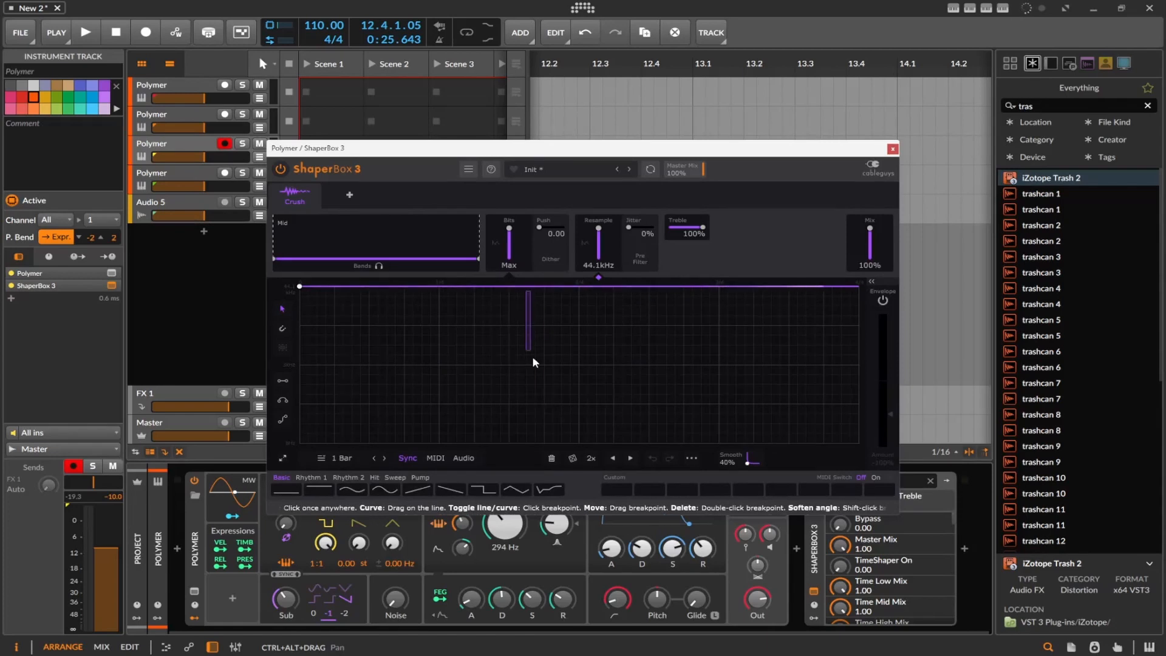
left_click_drag(295, 287, 376, 366)
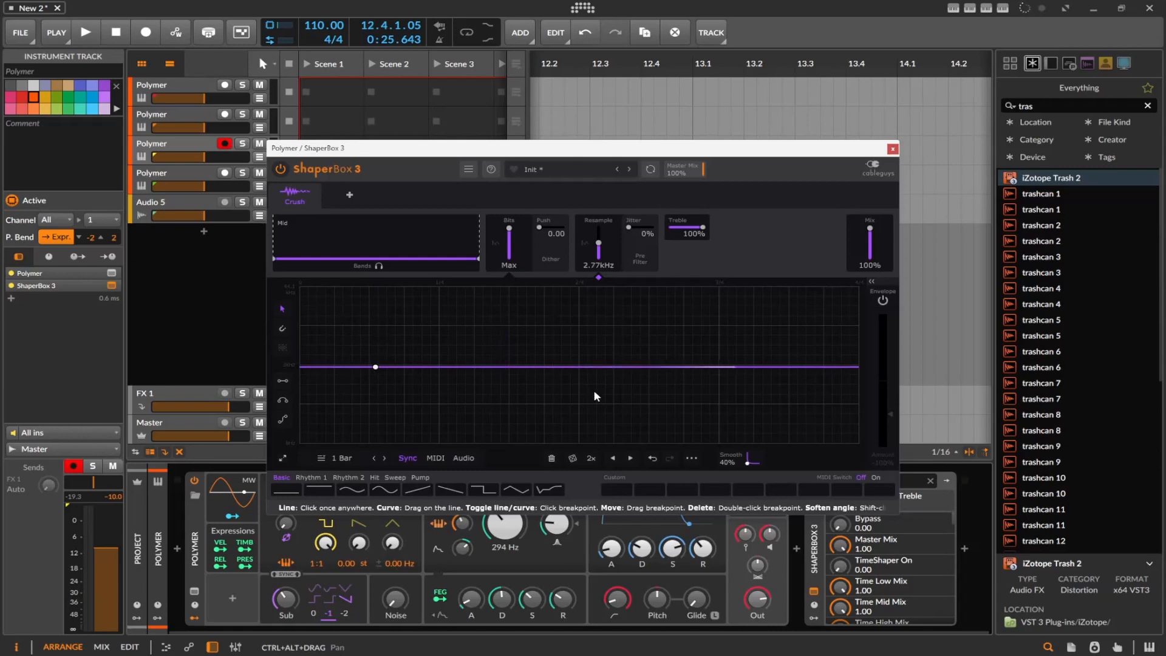
left_click(595, 374)
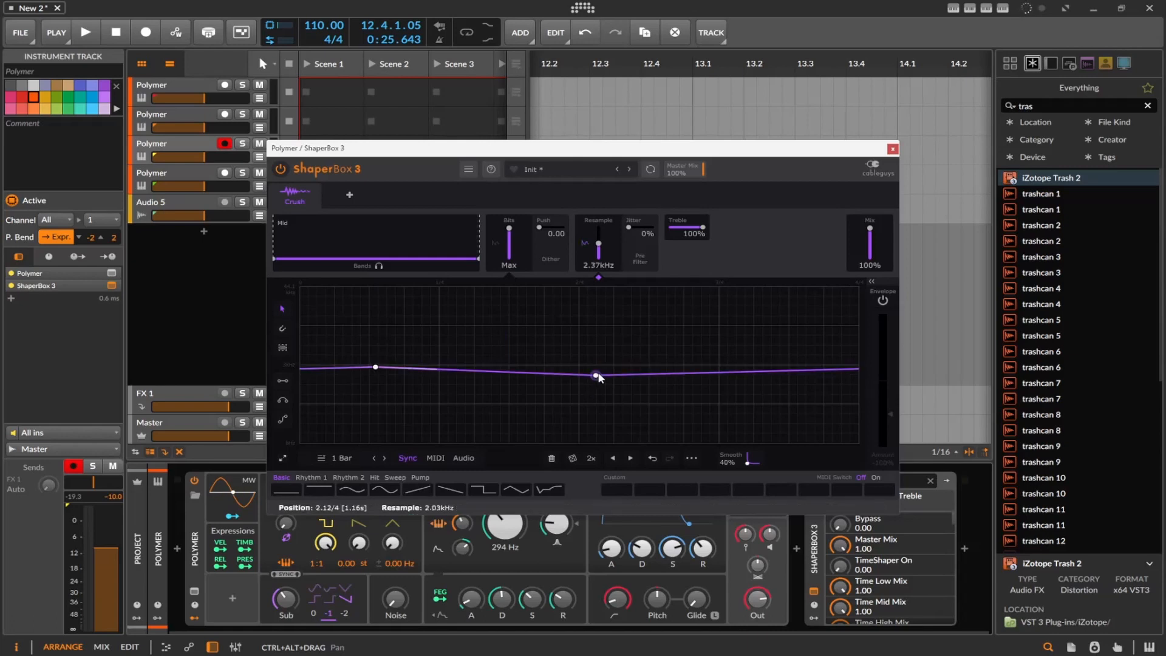
left_click(682, 340)
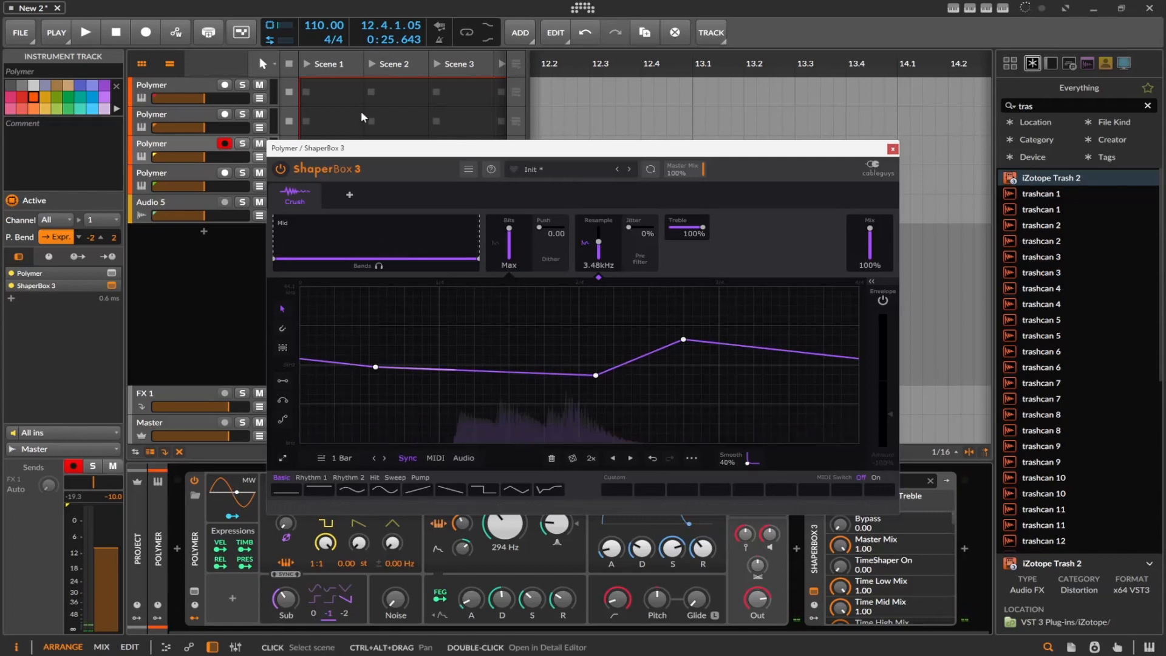
Replace the Crush shaper with a fresh one and bend its Resample line down into a smooth dip
left_click_drag(366, 153, 503, 176)
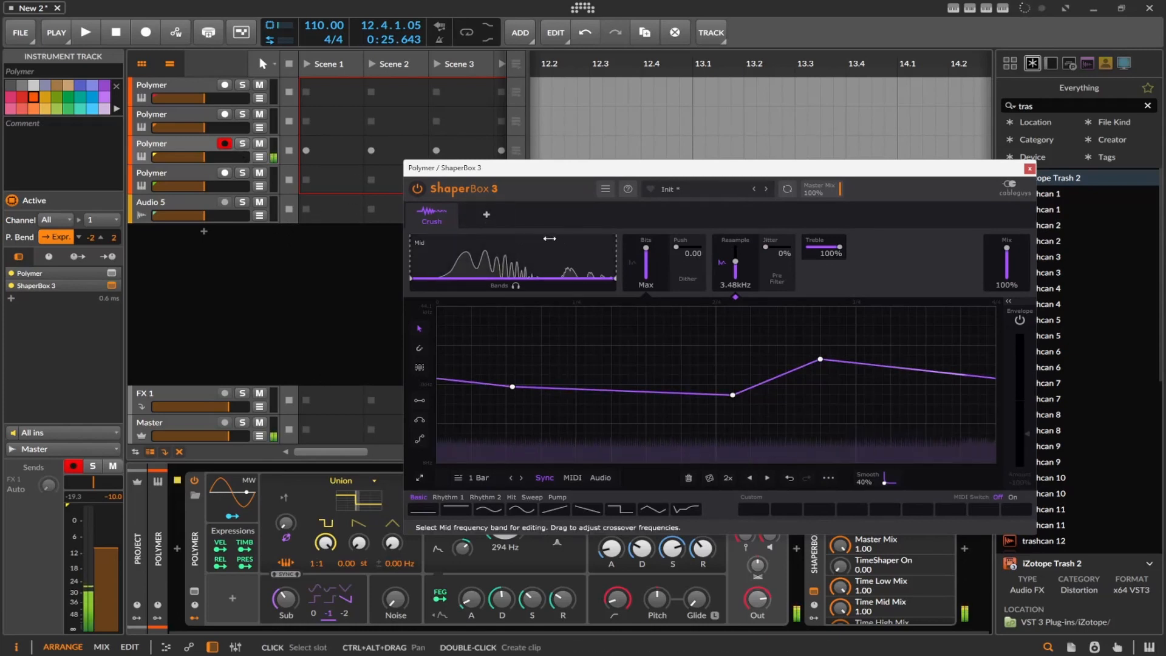
left_click(452, 210)
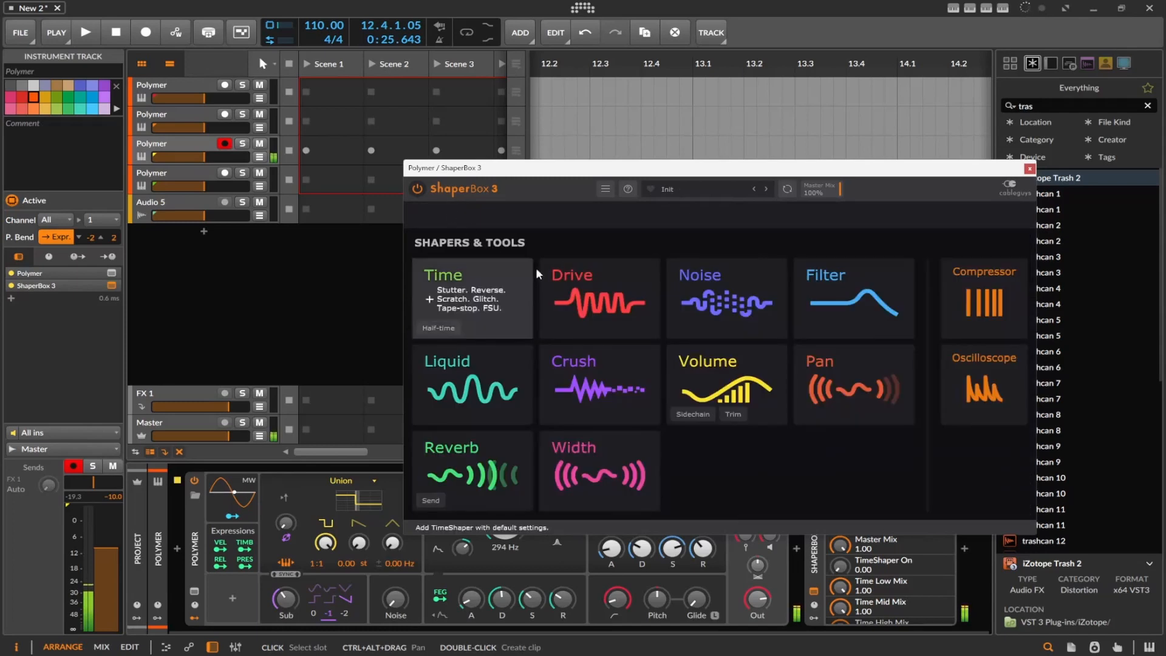
left_click(590, 391)
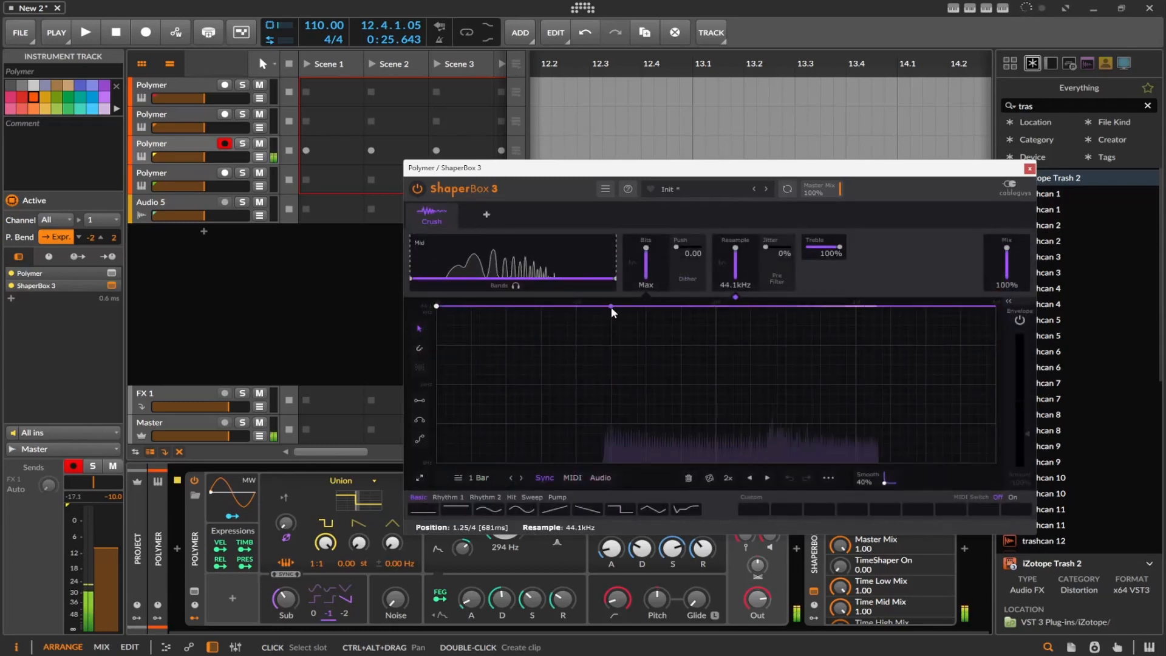
left_click_drag(605, 349, 597, 425)
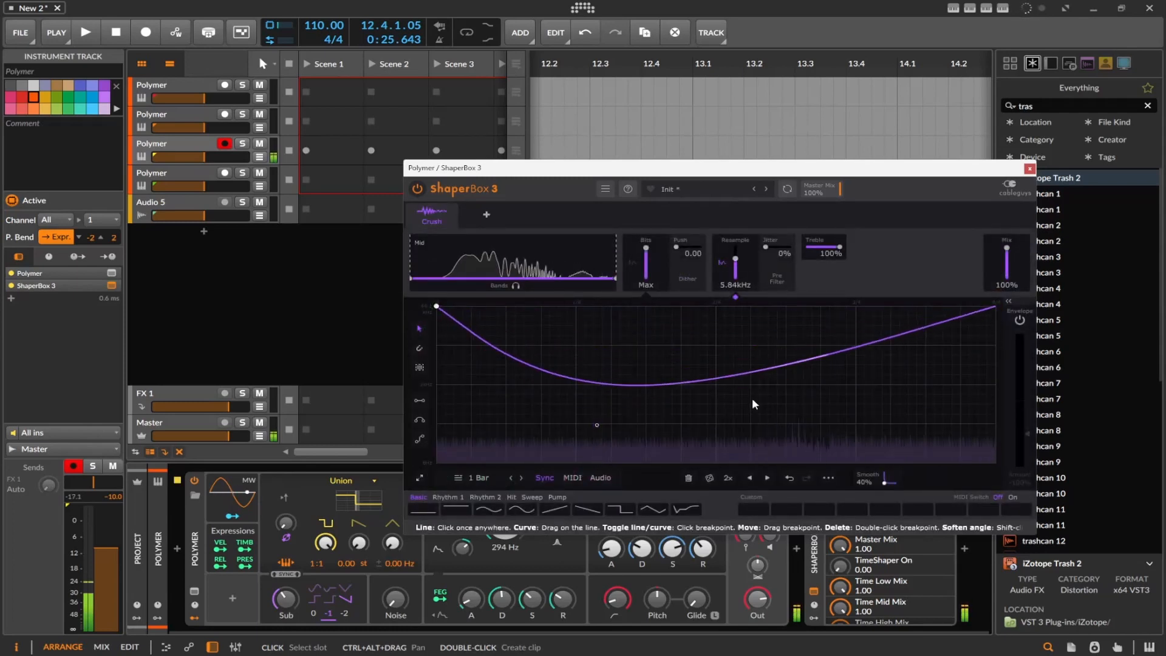
Reshape the Crush curve, then add a Liquid shaper and bend its Center line up in the first half and down in the second
left_click_drag(731, 378, 642, 313)
left_click(487, 218)
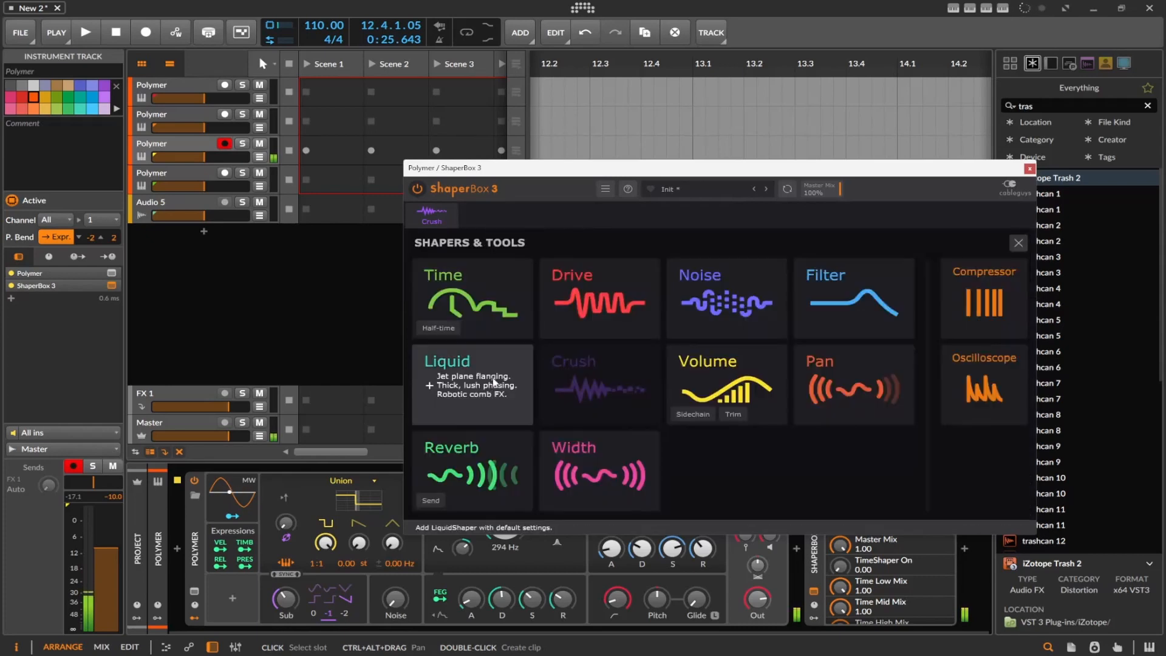
left_click(476, 368)
left_click_drag(641, 385, 641, 349)
left_click_drag(721, 350, 672, 422)
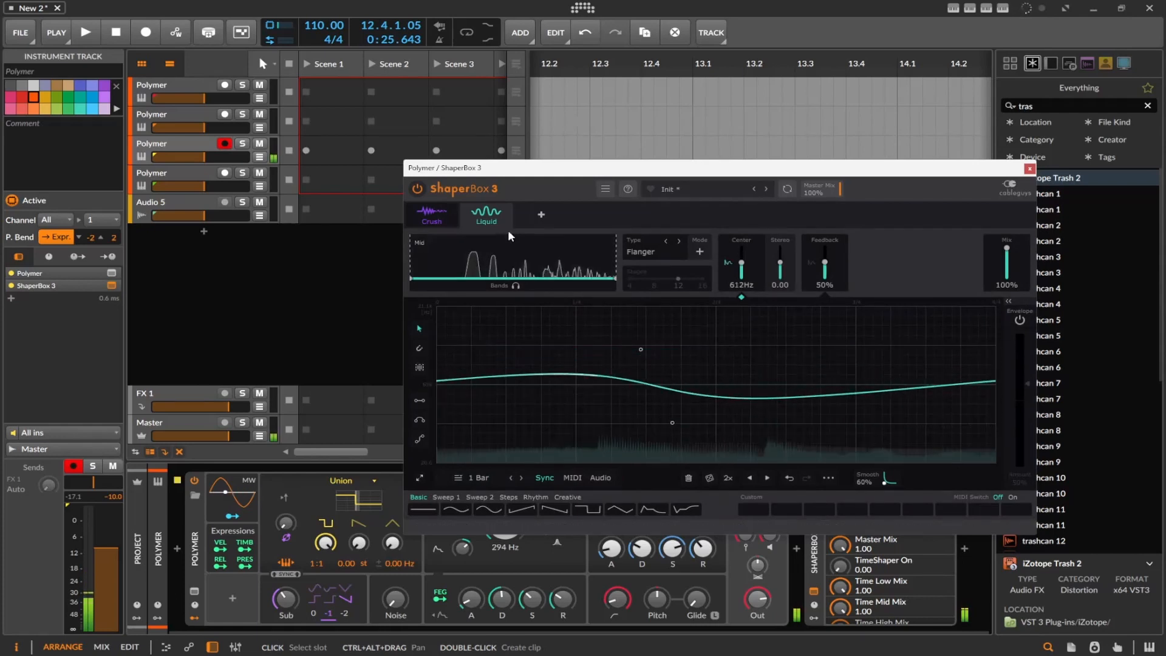
Add a Reverb shaper and bend its Volume line into an early dip that curves smoothly back up to full level
left_click(534, 217)
left_click(467, 452)
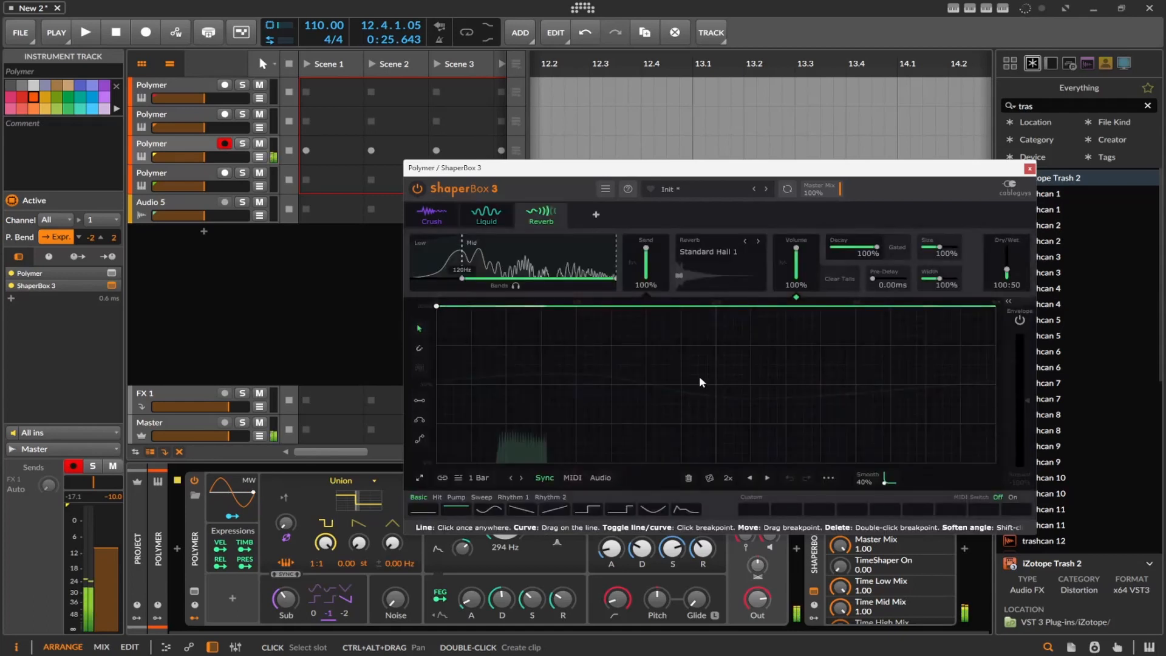
left_click_drag(724, 307, 676, 306)
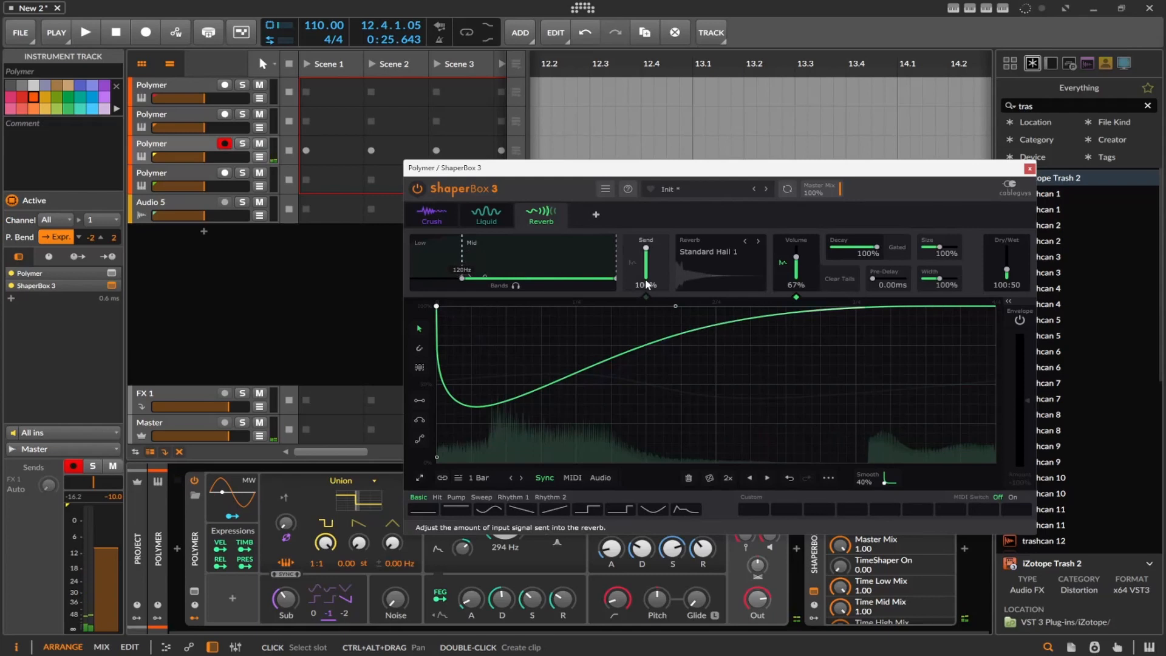
Load the SpaceTime showcase preset and restart playback with its Time shaper on display
left_click(686, 192)
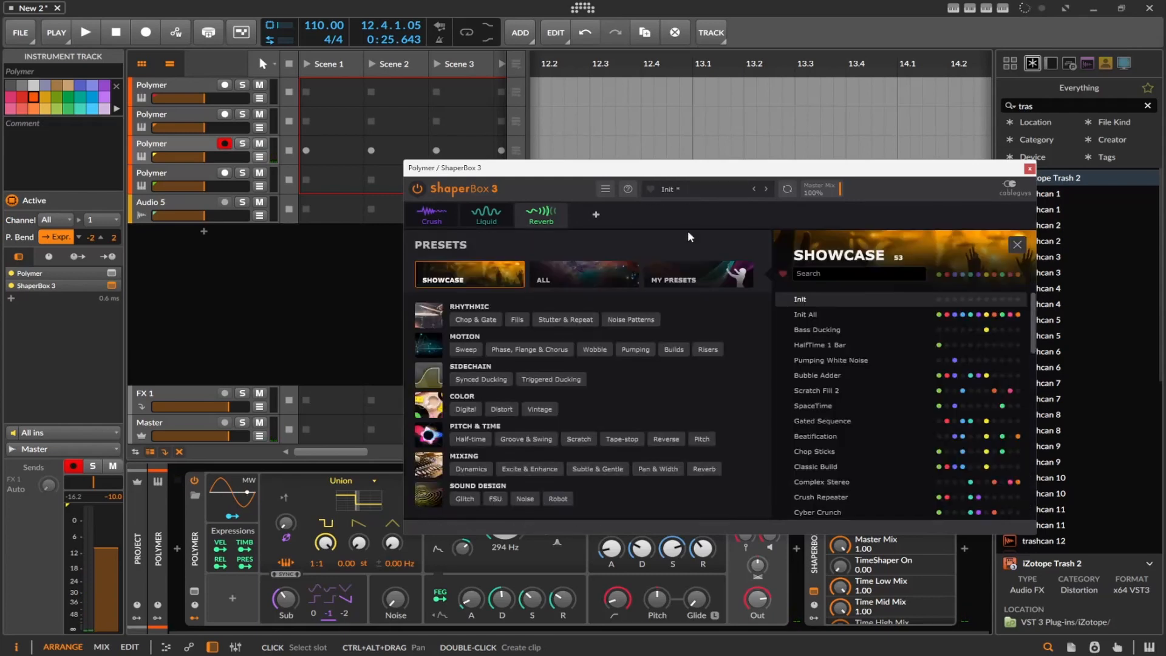
left_click(822, 404)
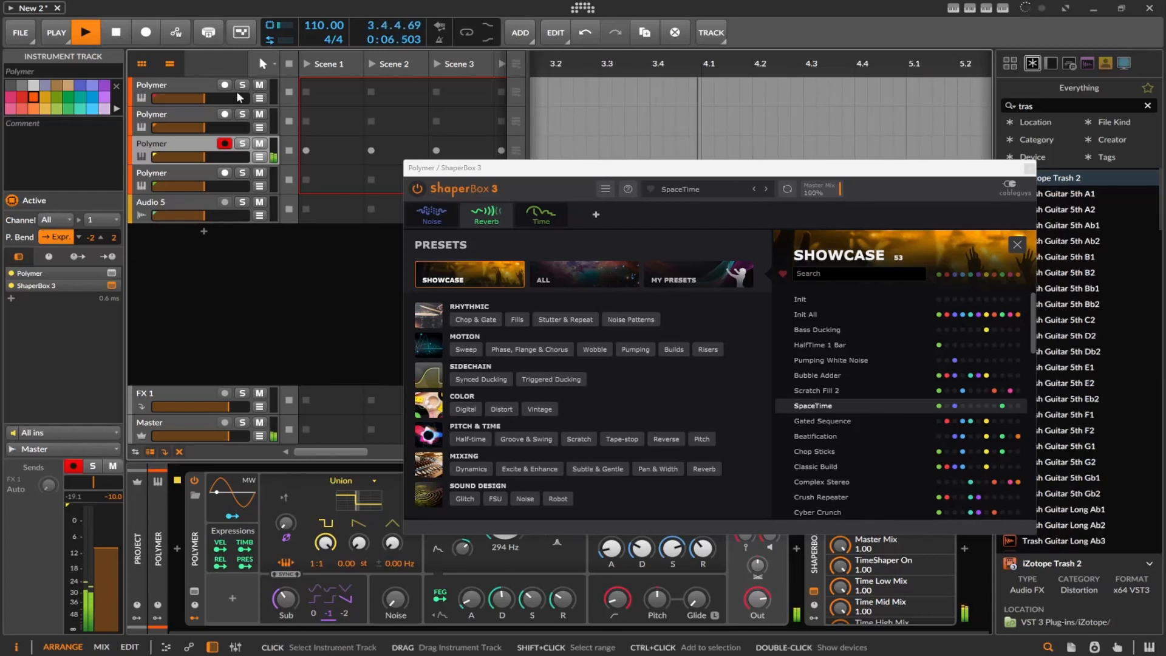
left_click(114, 40)
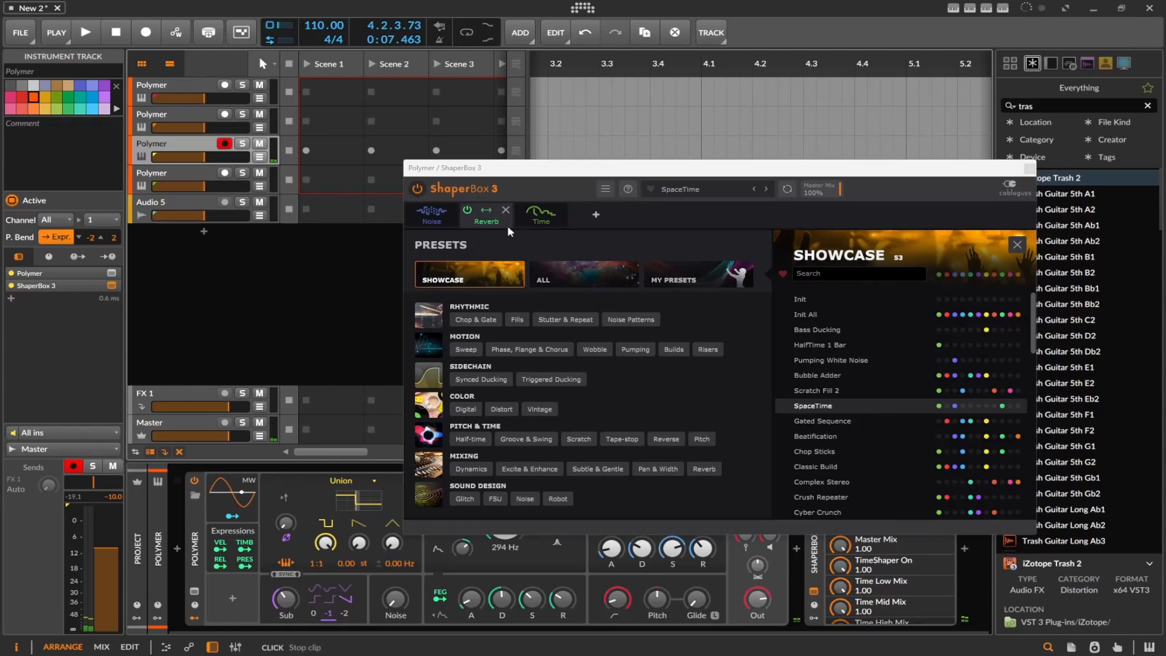
left_click(542, 222)
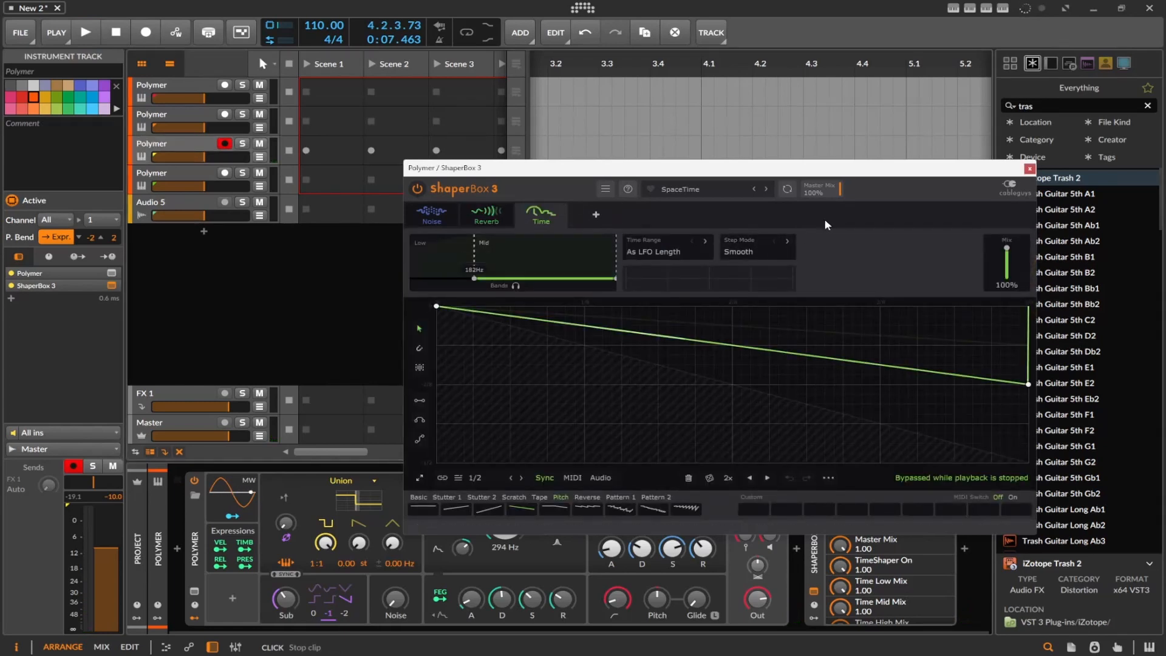
left_click(85, 34)
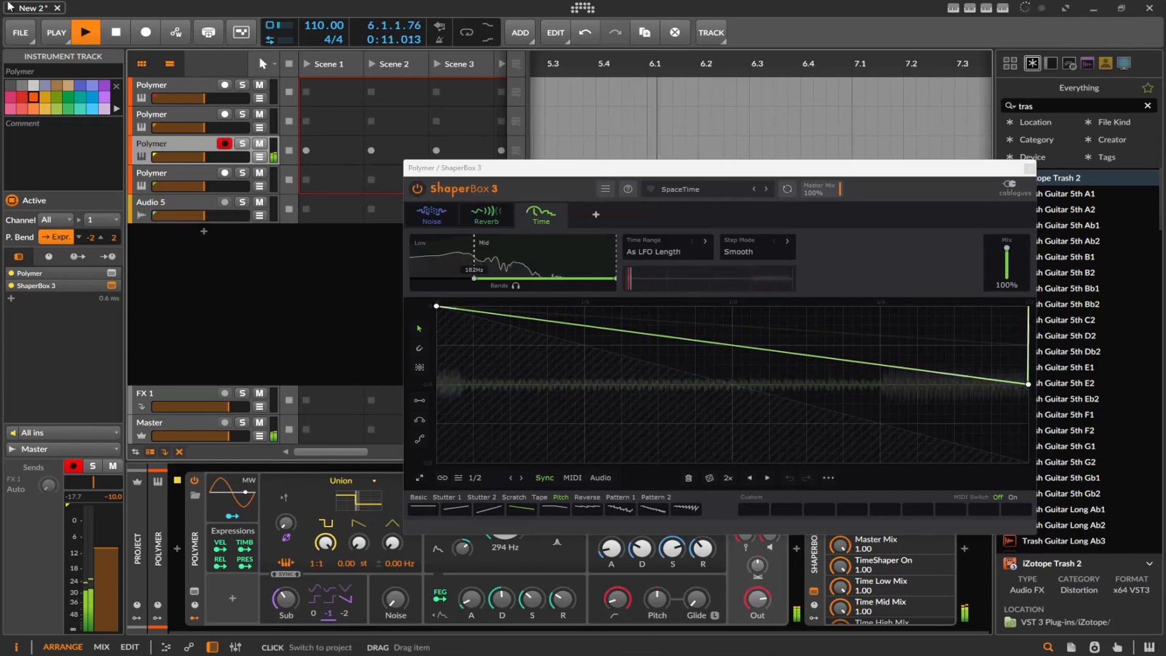
Switch to the Gated Sequence preset and restart playback from the beginning
left_click(766, 188)
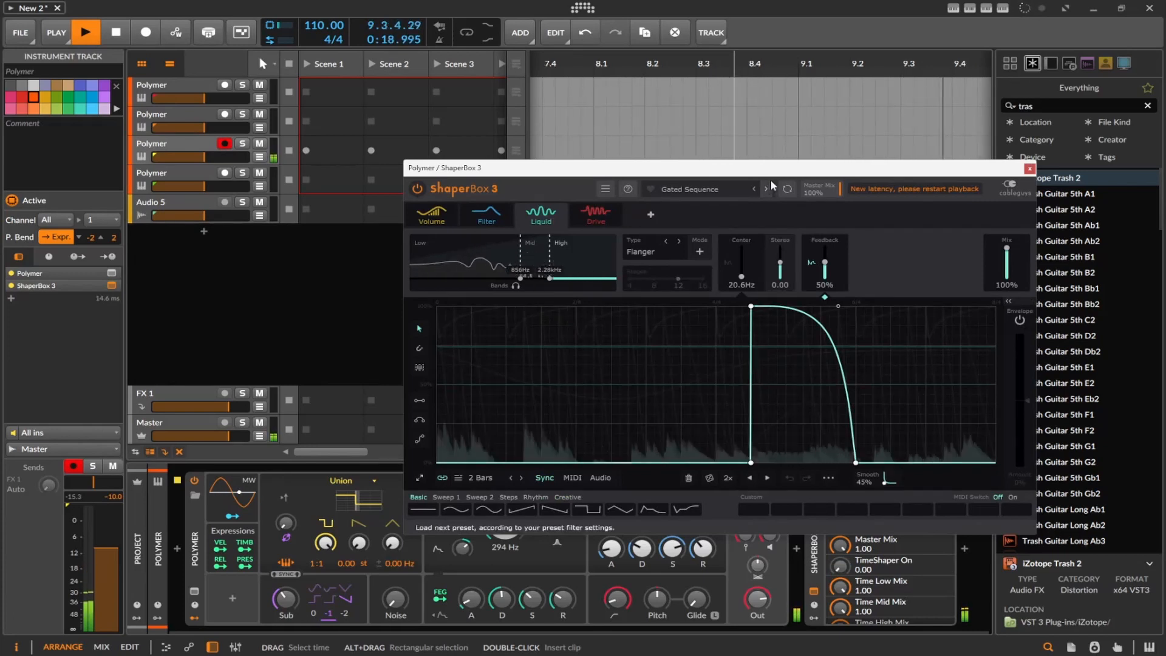
left_click(113, 34)
left_click(63, 35)
left_click(88, 35)
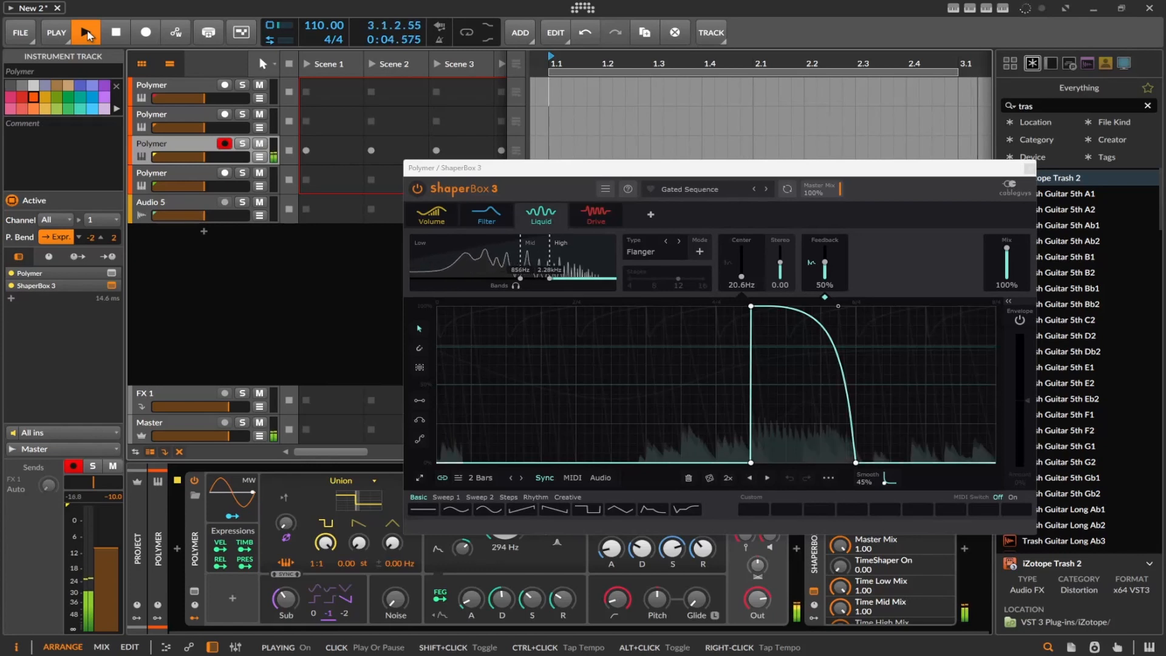
Audition the following presets in order during playback: Beatification, Chop Sticks, Classic Build, Complex Stereo and Crush Repeater
left_click(771, 188)
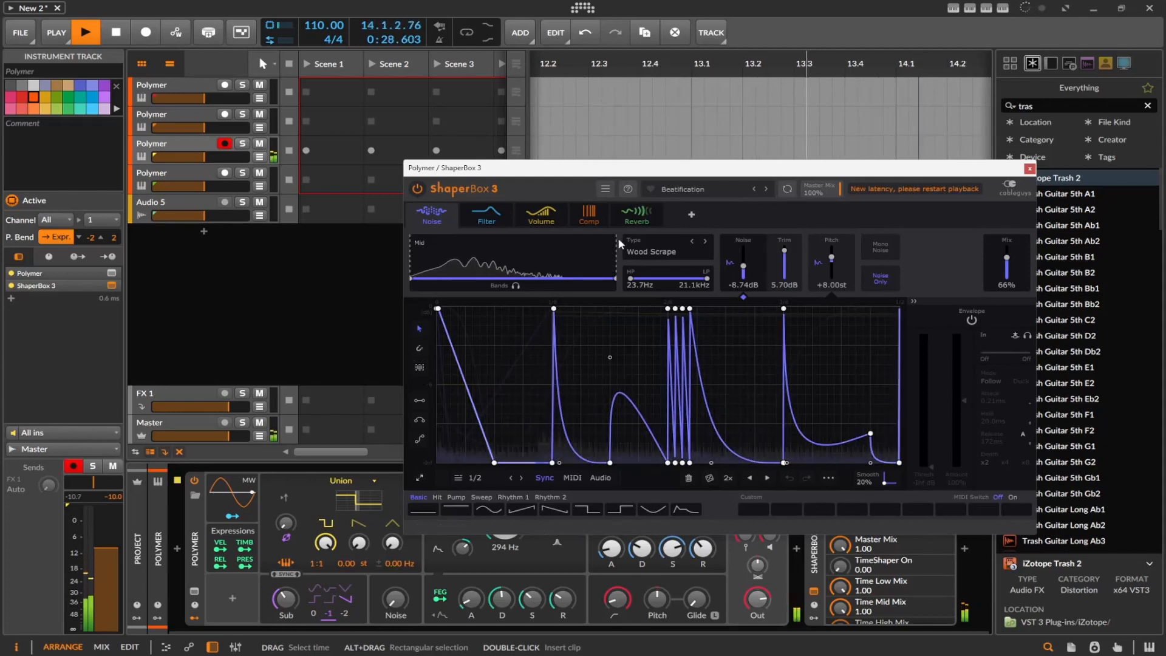
left_click(768, 190)
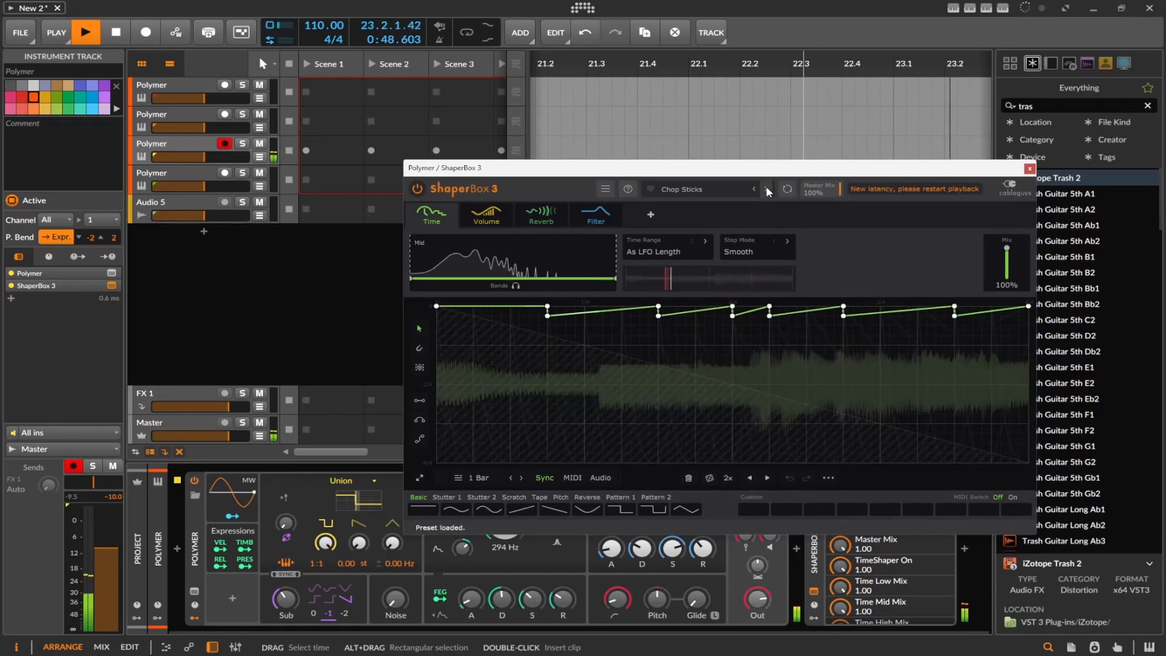
left_click(768, 190)
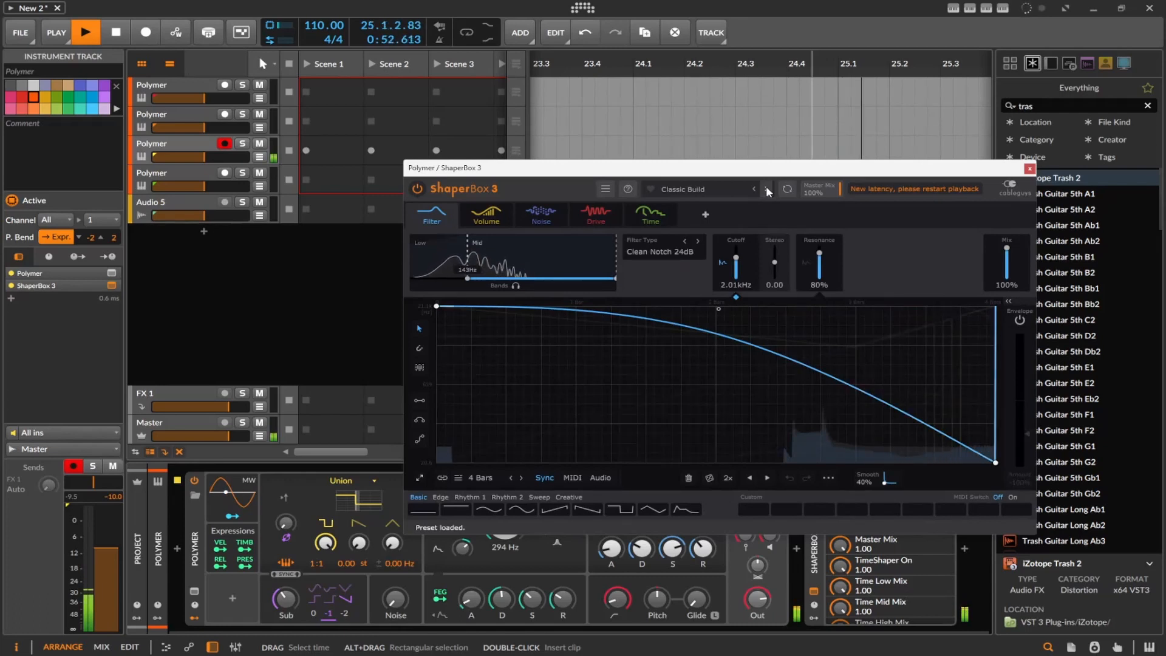
left_click(768, 189)
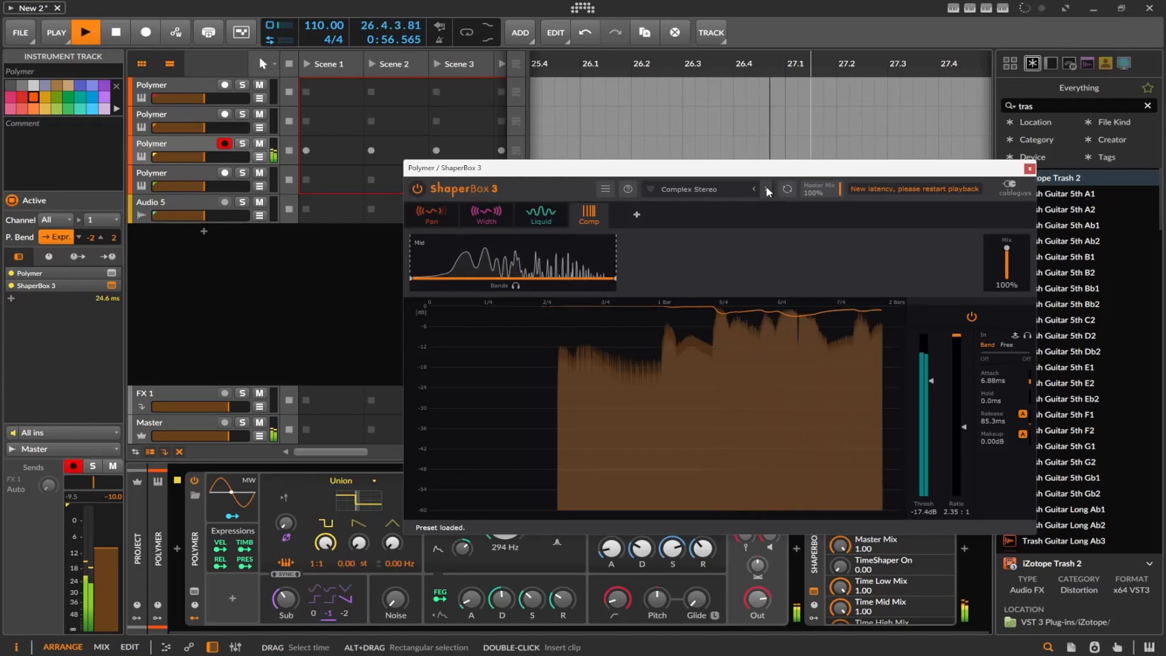
left_click(766, 188)
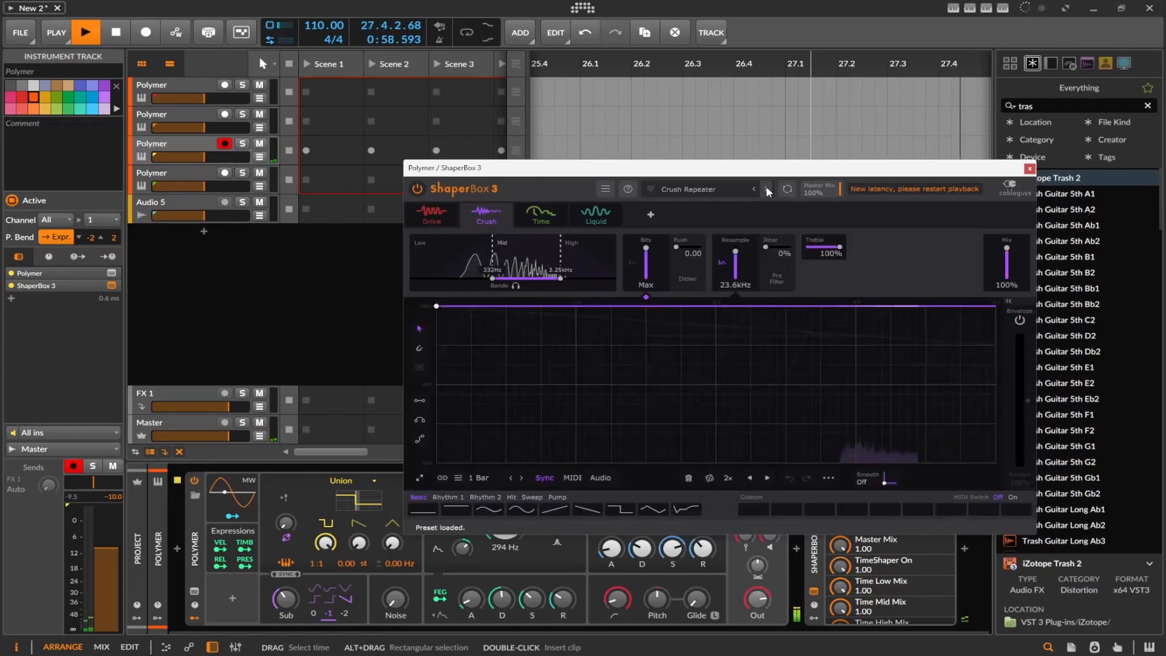
Load the Tone Bells preset from the lower part of the Showcase list
left_click(688, 189)
scroll(854, 368, "down", 10)
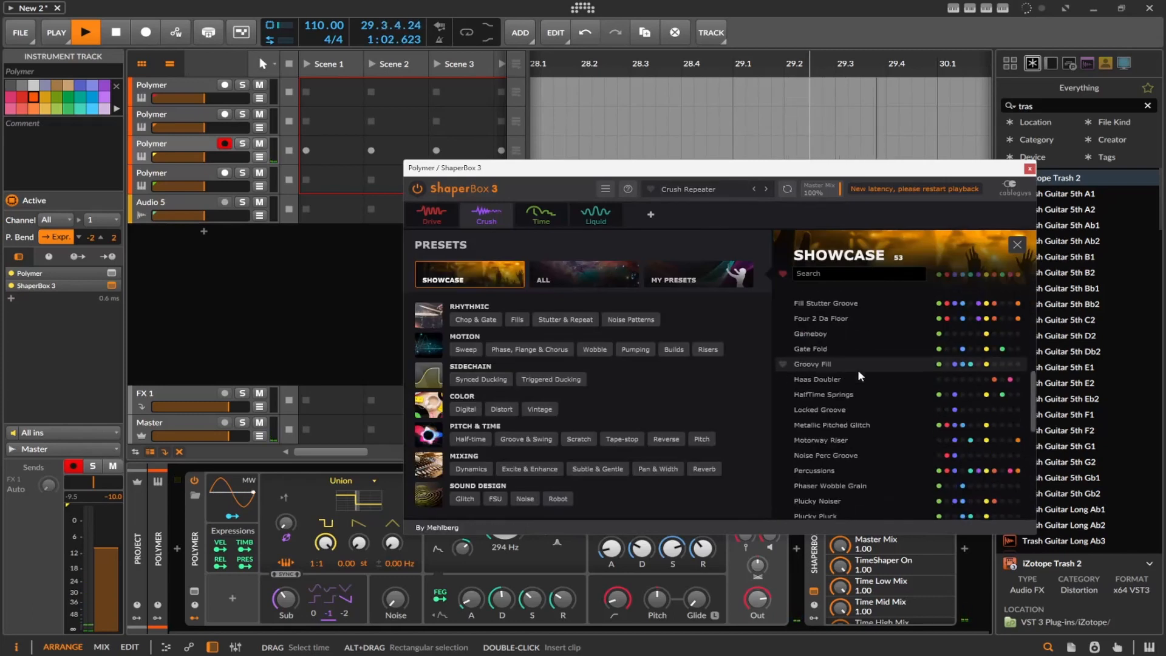
left_click(851, 383)
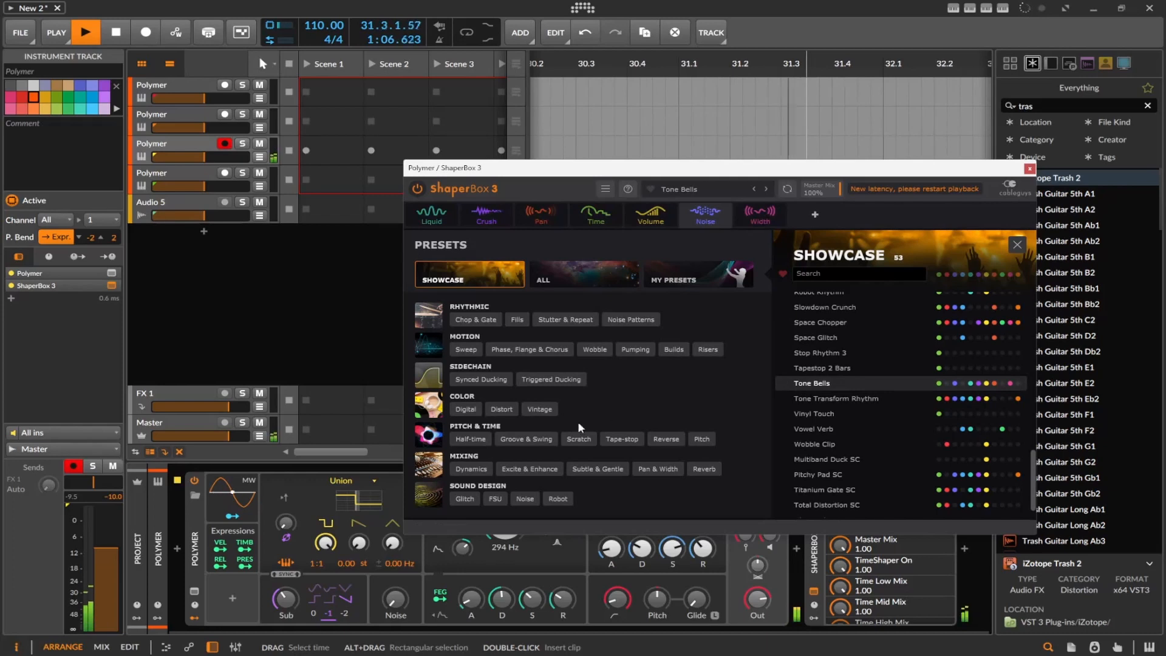
Browse the Vintage preset category, then inspect the Crush and Noise shapers of Tone Bells
left_click(531, 409)
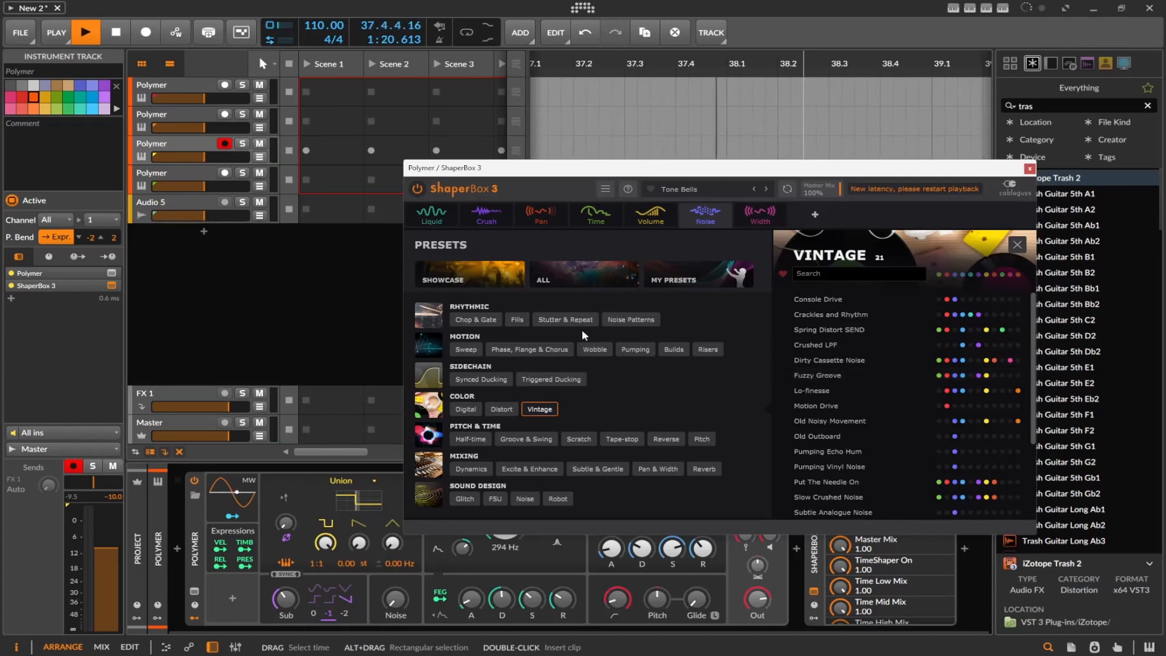
left_click(483, 218)
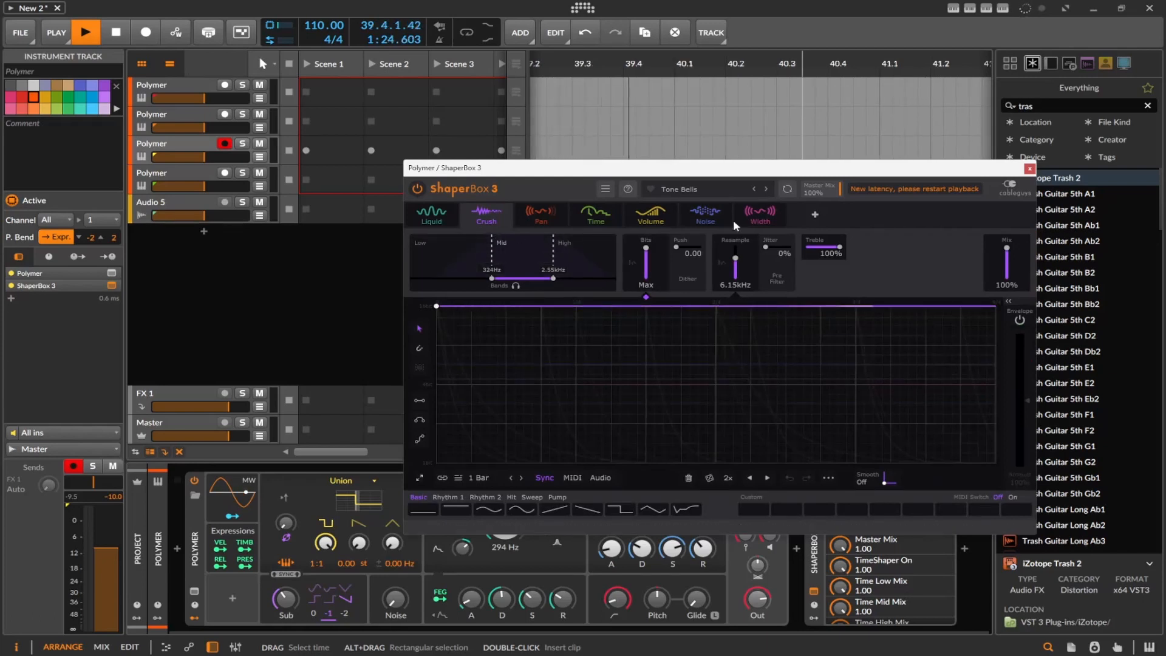
left_click(707, 215)
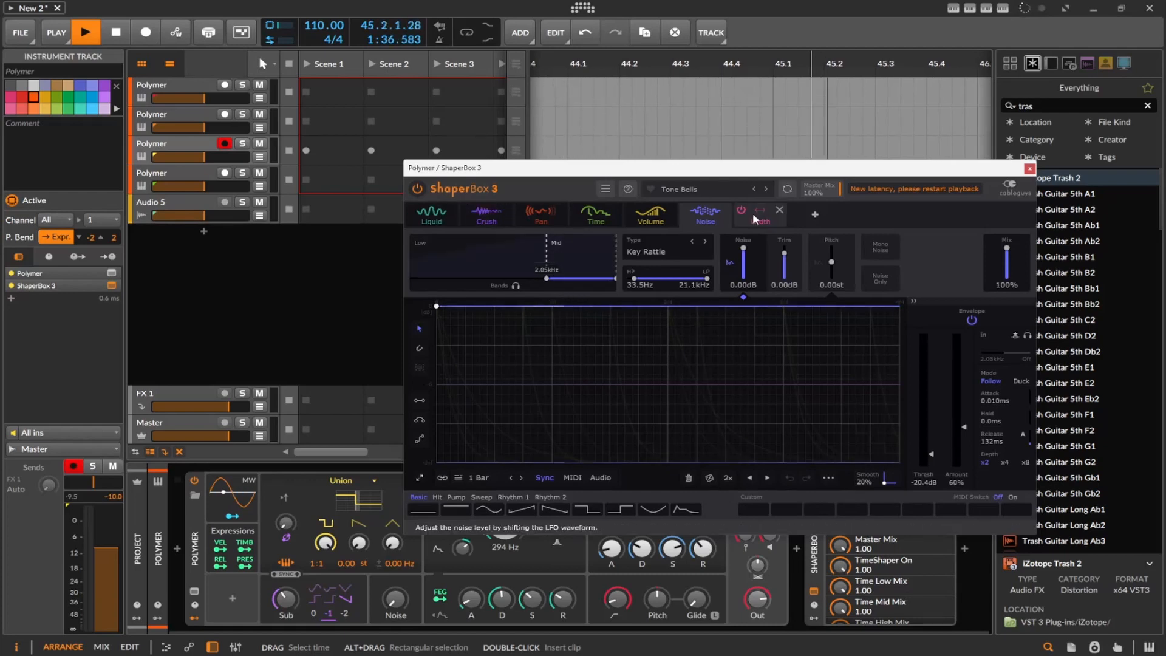
Move the plug-in window above the device chain and compare the sound with ShaperBox 3 switched off and on again
left_click_drag(777, 169, 780, 57)
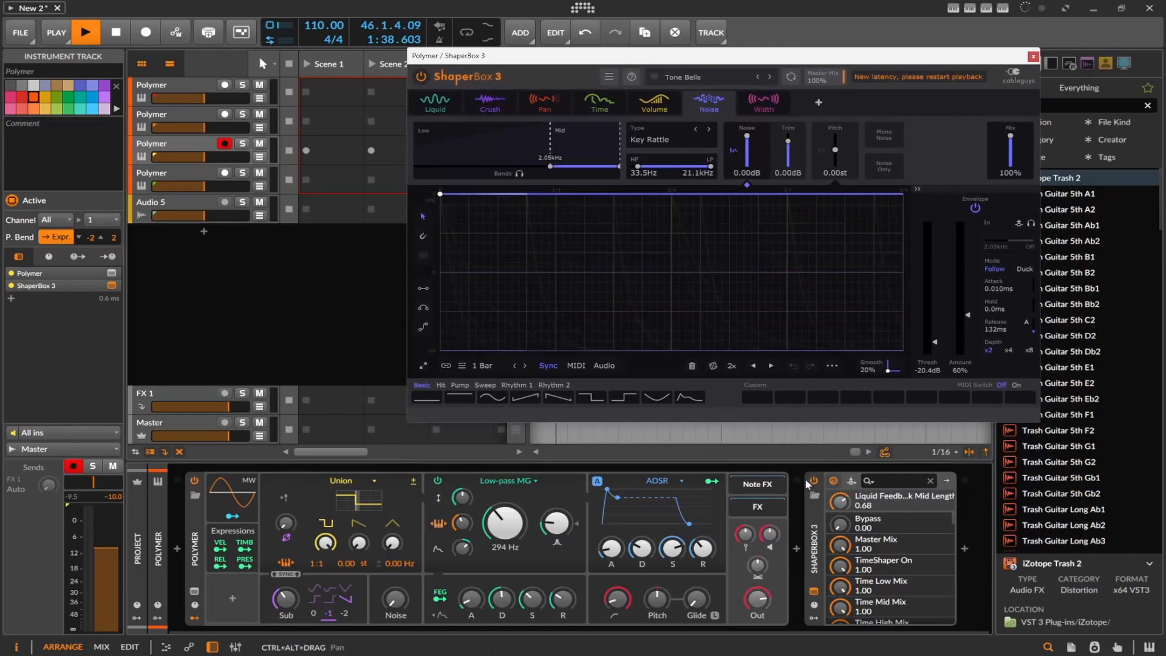
left_click(812, 481)
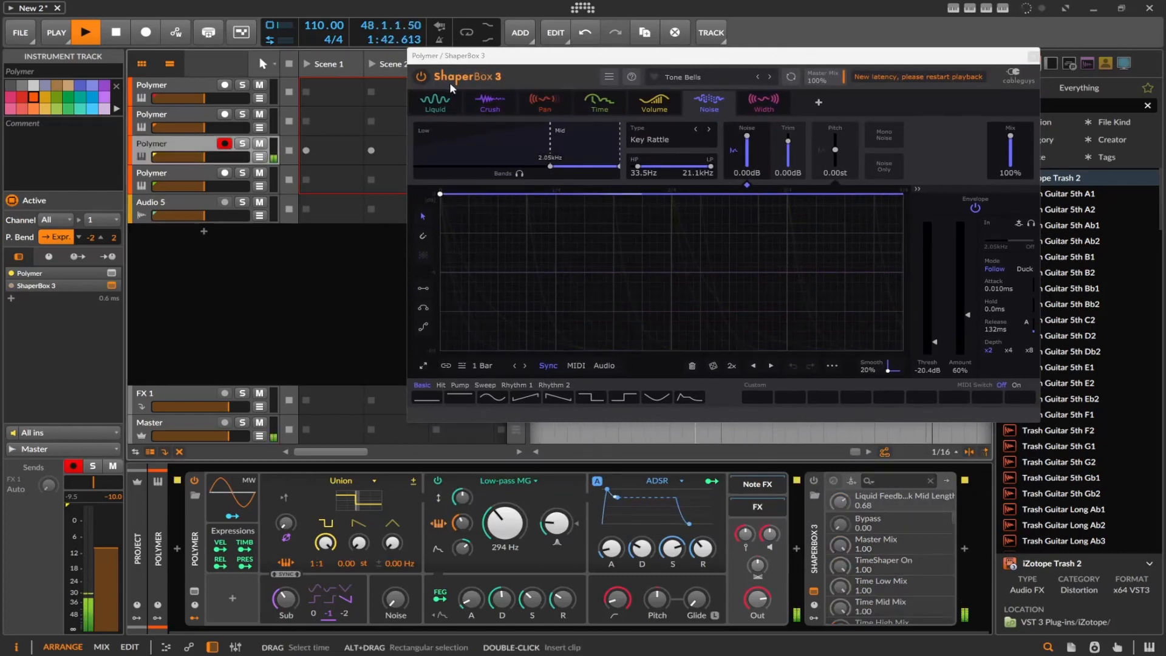
left_click(426, 79)
left_click(425, 79)
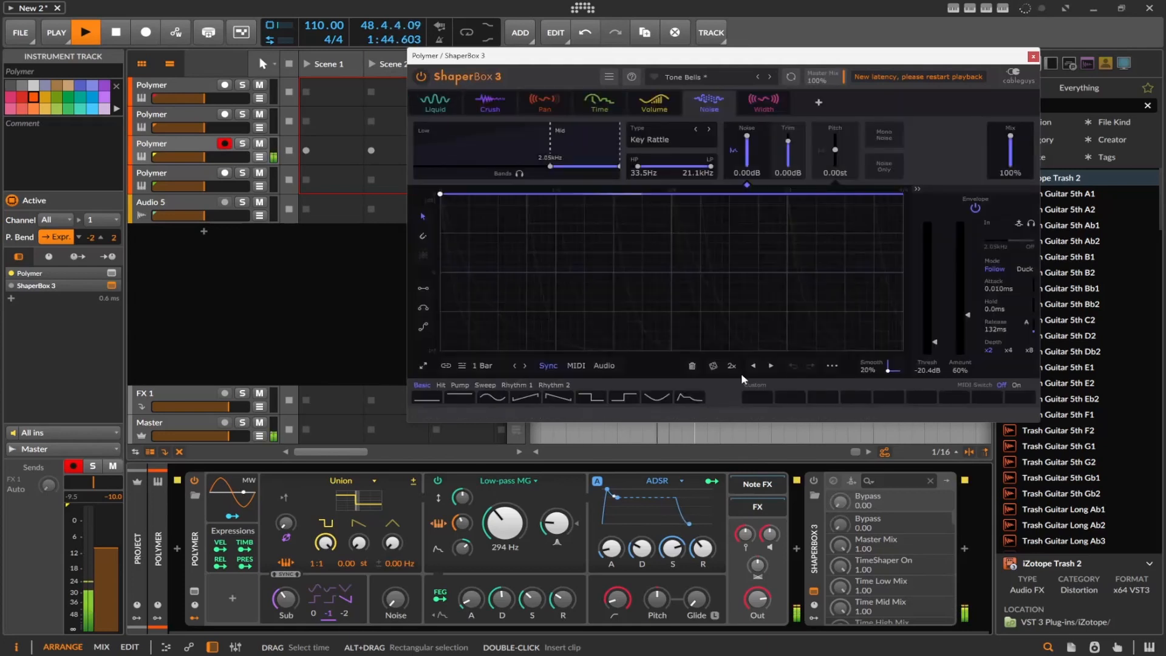
left_click(812, 482)
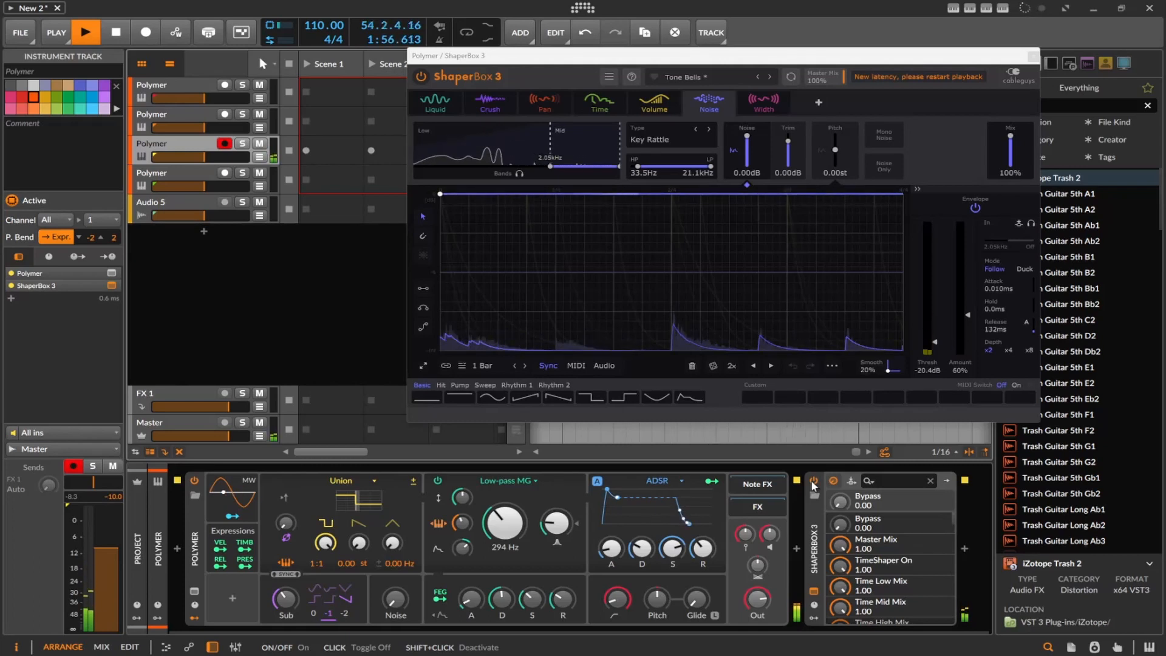
Stop playback, close the ShaperBox 3 window and open iZotope Trash 2 on the fourth Polymer track
left_click(116, 34)
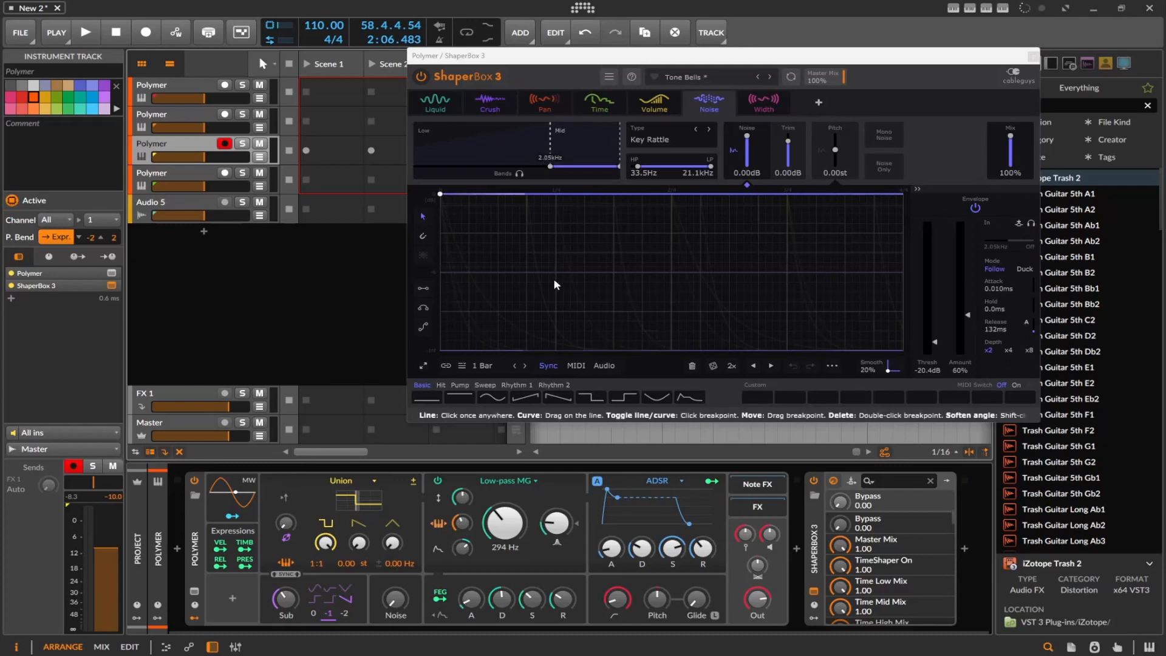
left_click(1032, 58)
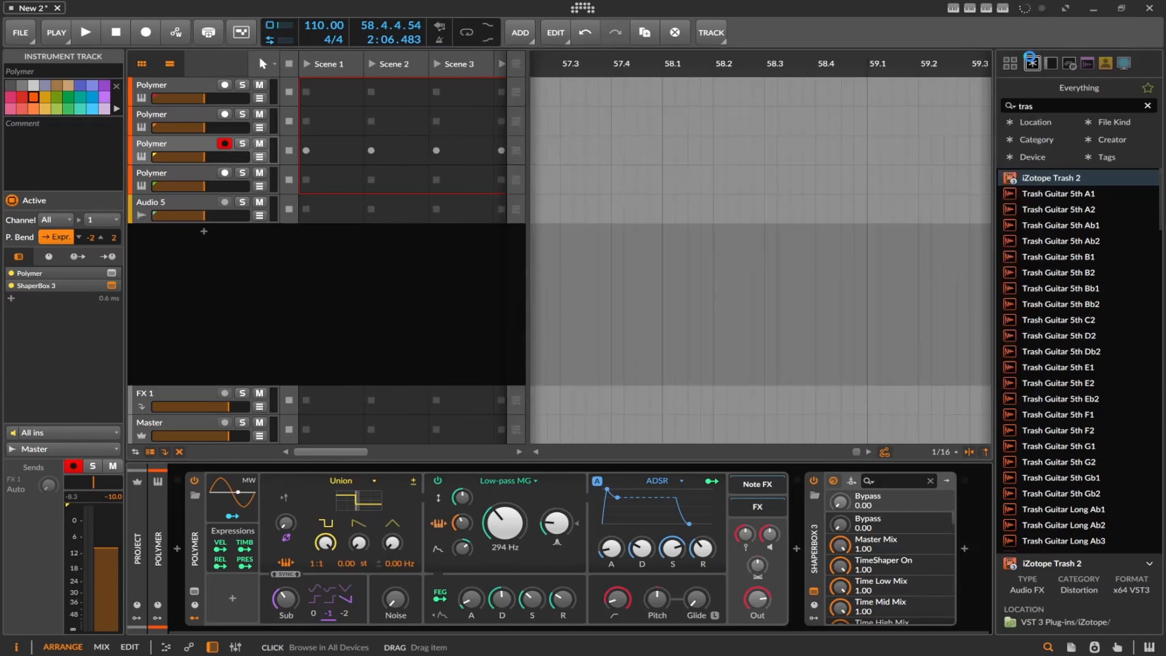
left_click(168, 170)
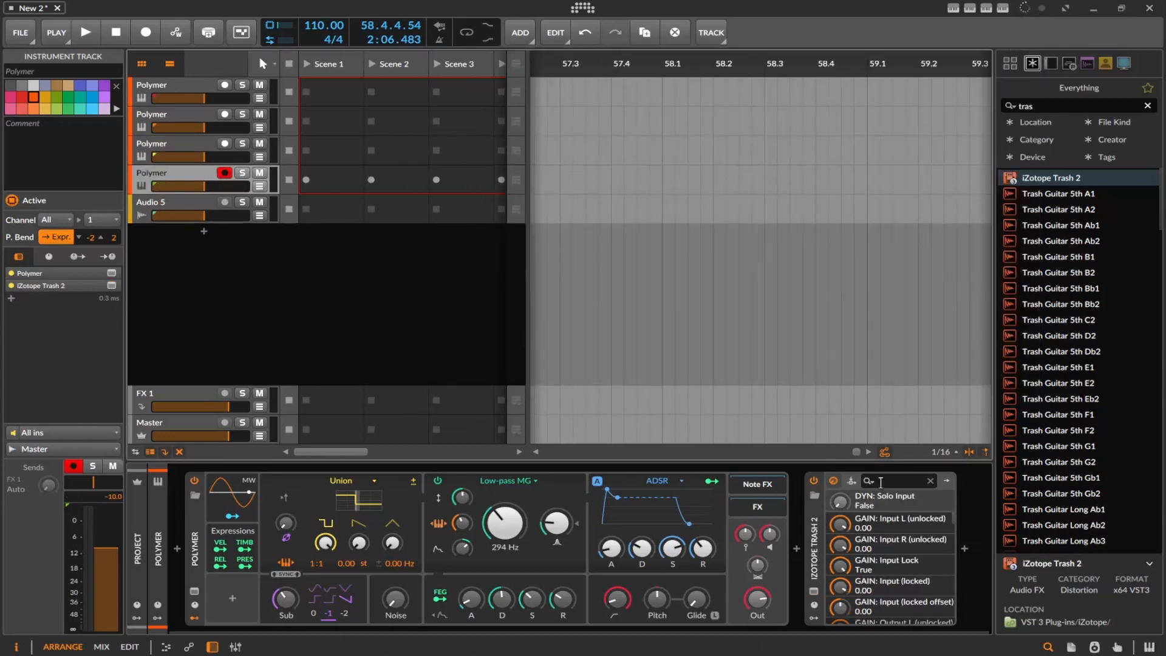
left_click(816, 588)
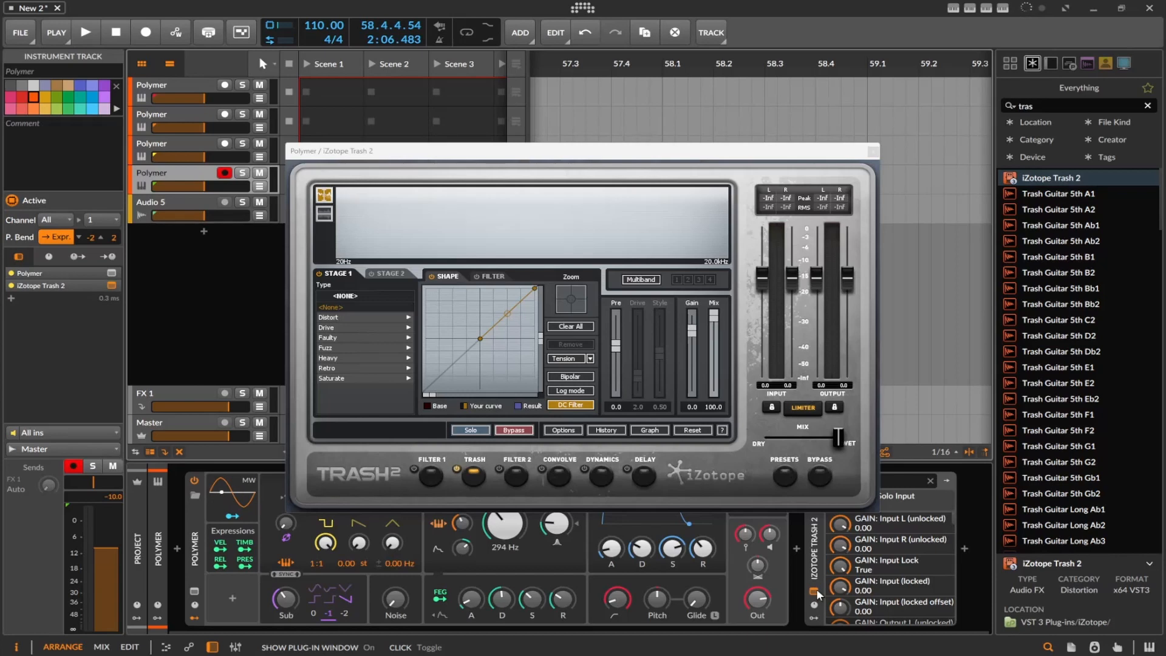
Look through Trash 2's Trash, Convolve, Dynamics and Delay modules
left_click(473, 481)
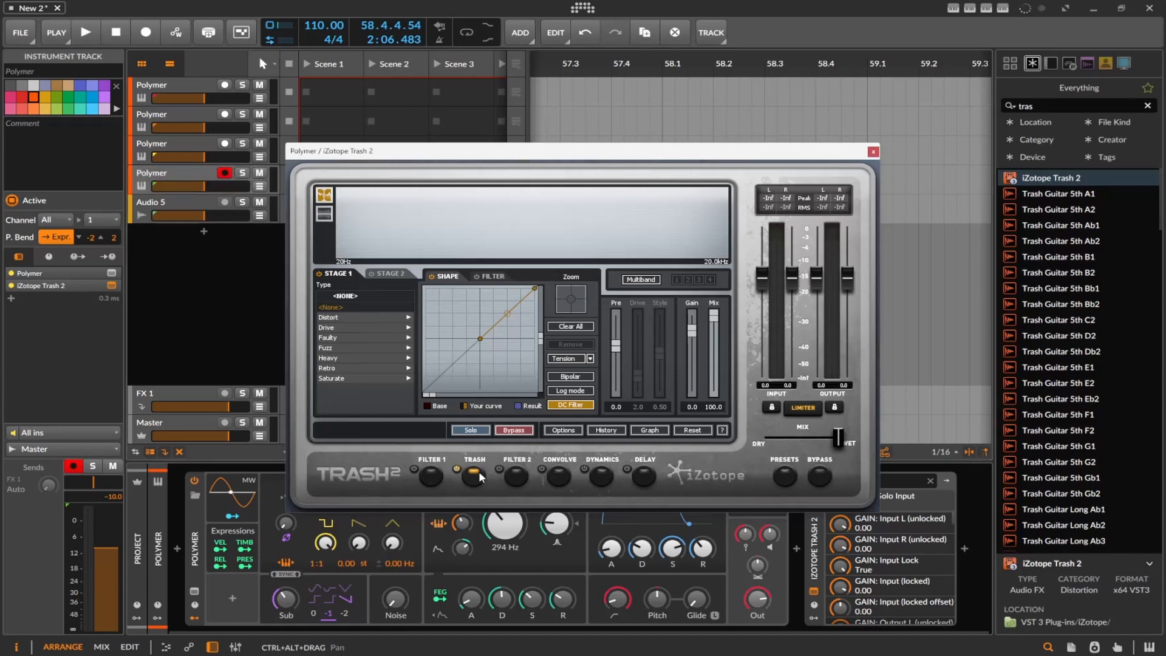
left_click(563, 479)
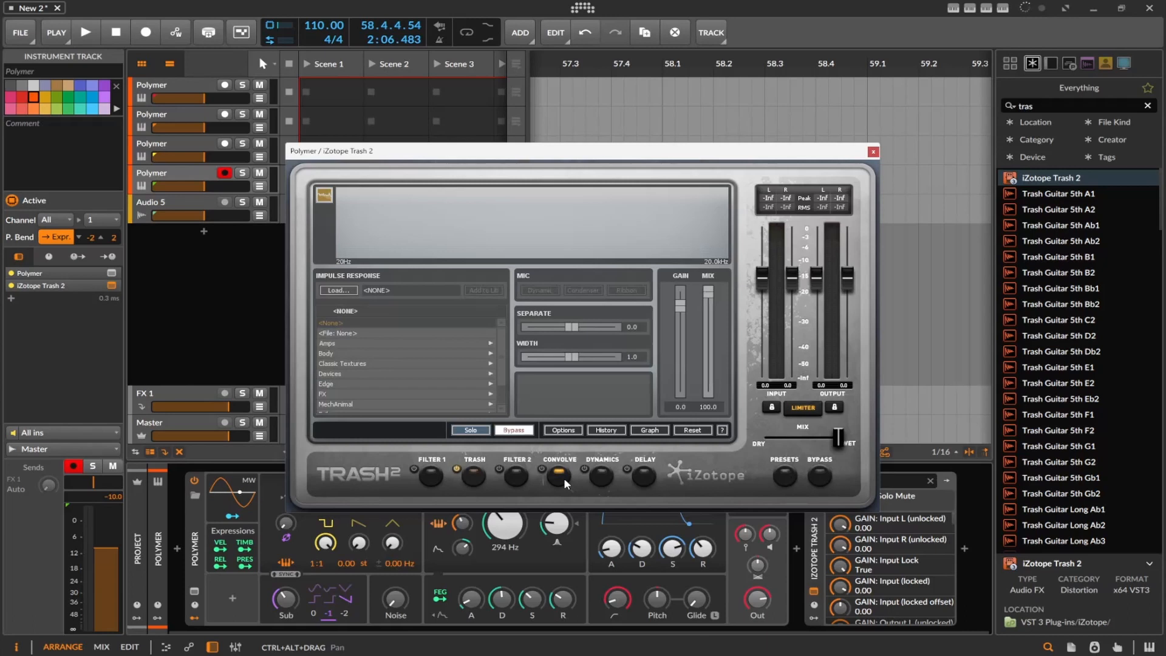
left_click(601, 478)
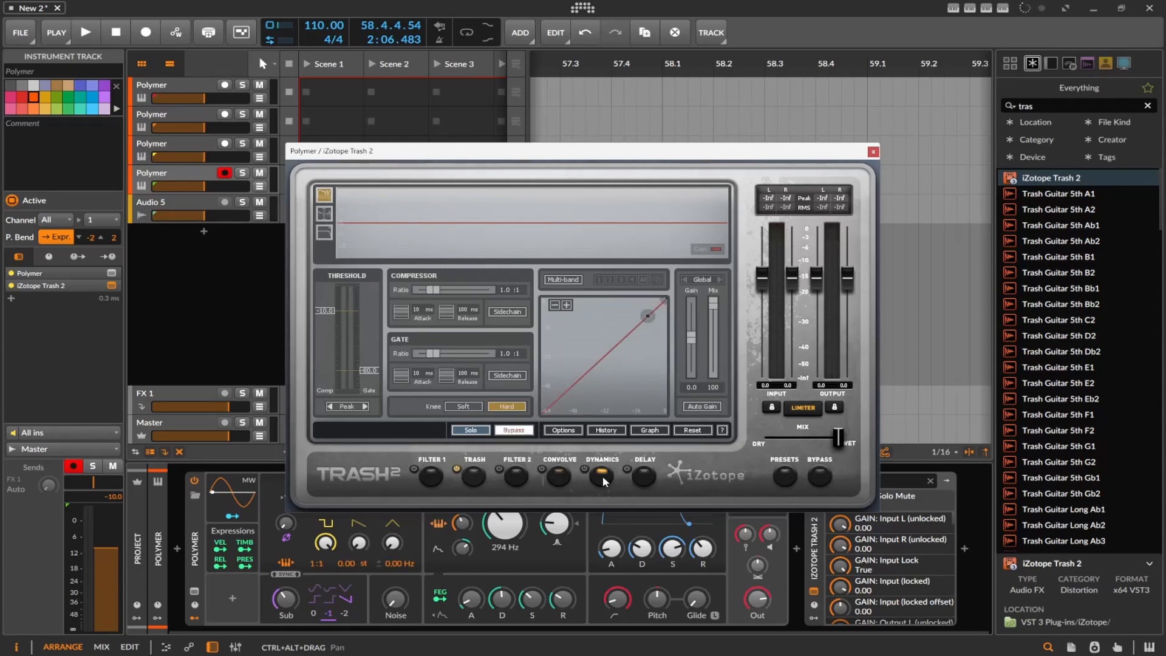
left_click(651, 479)
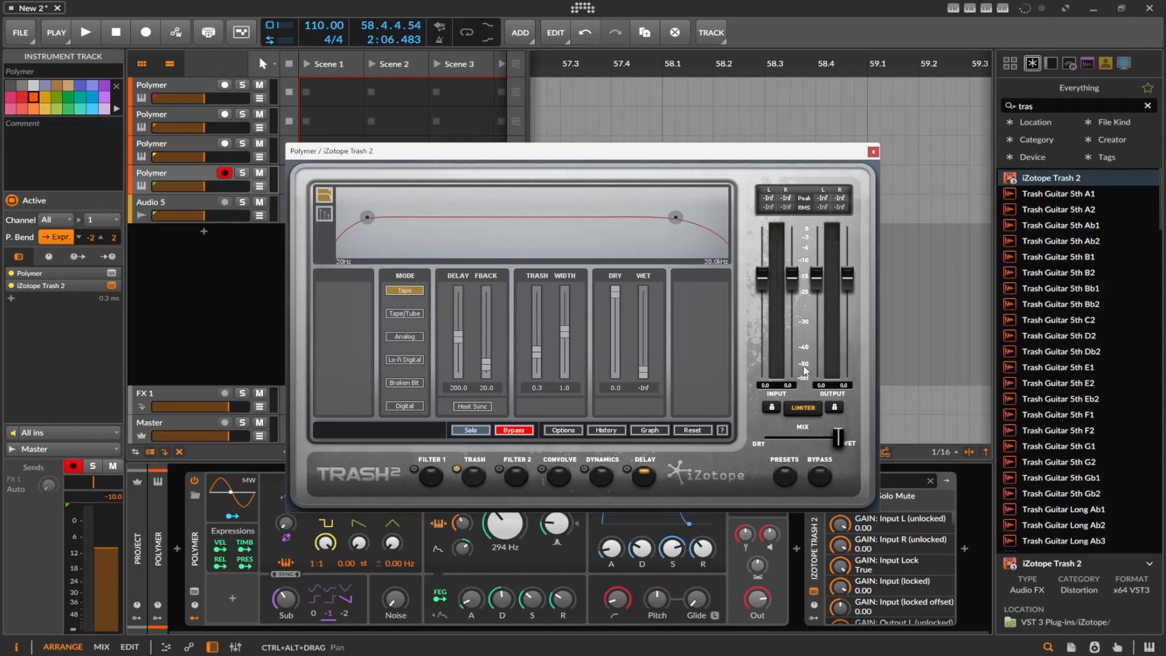
Open Trash 2's preset manager, collapse the Heavy folder and expand the Aggressive folder
left_click(777, 476)
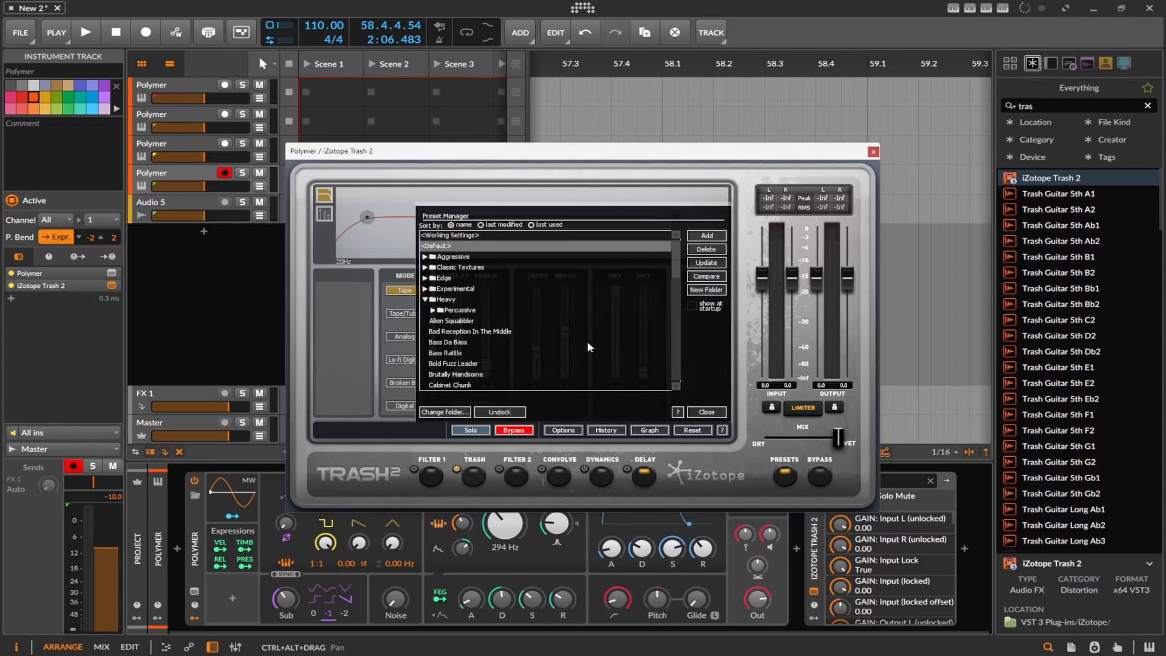
left_click(425, 299)
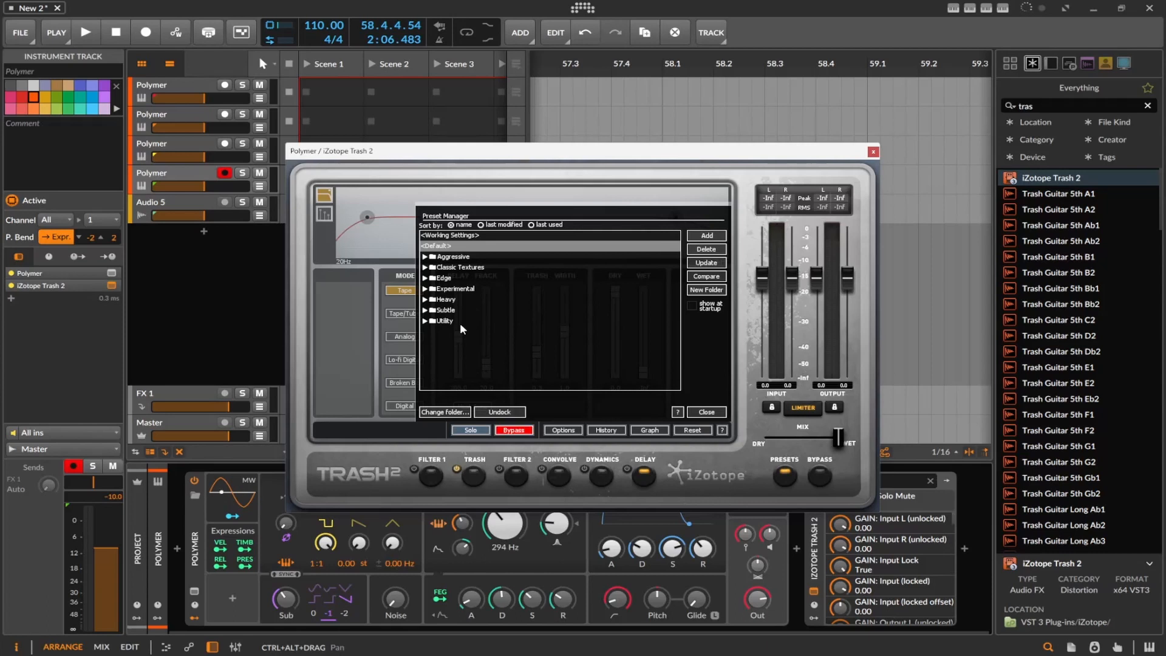
left_click(427, 257)
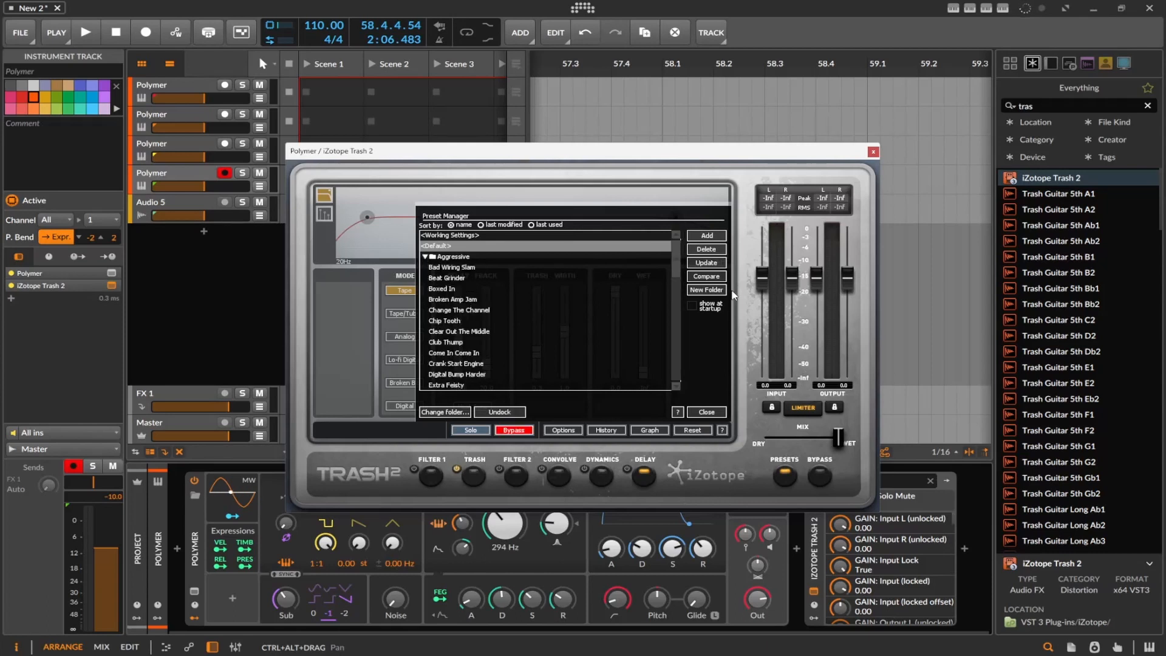
Audition the Aggressive presets Broken Amp Jam and Come In Come In, lowering Trash 2's output to about -12.3 dB and -5.8 dB respectively
left_click_drag(818, 277, 825, 320)
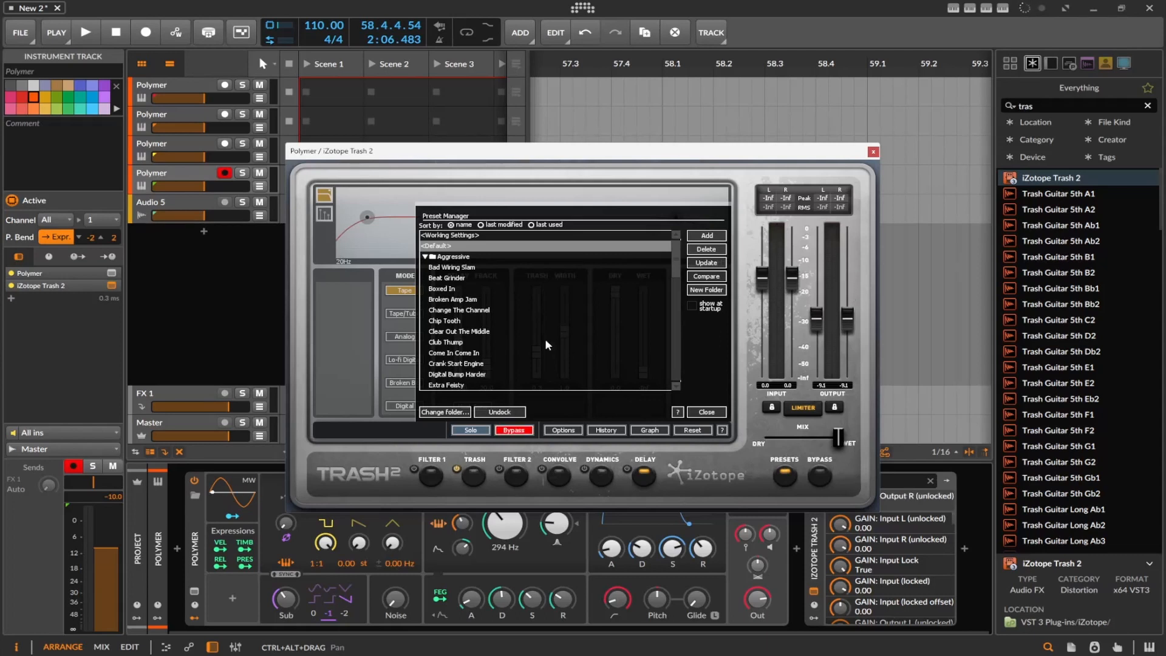
left_click(459, 300)
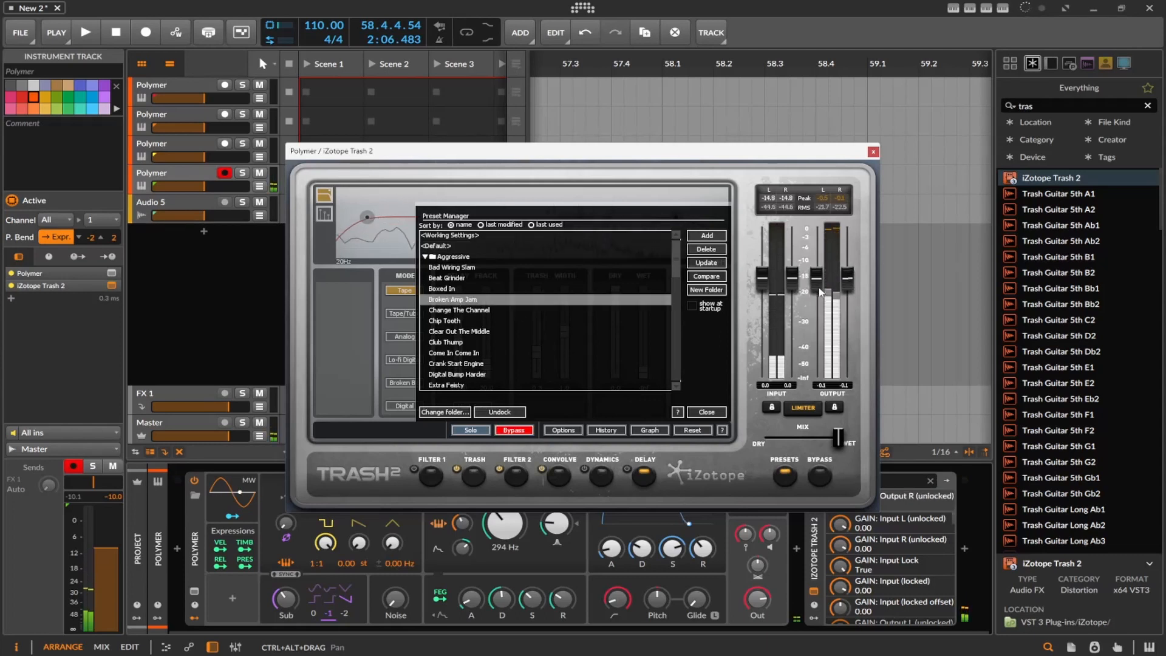
left_click_drag(818, 291, 840, 347)
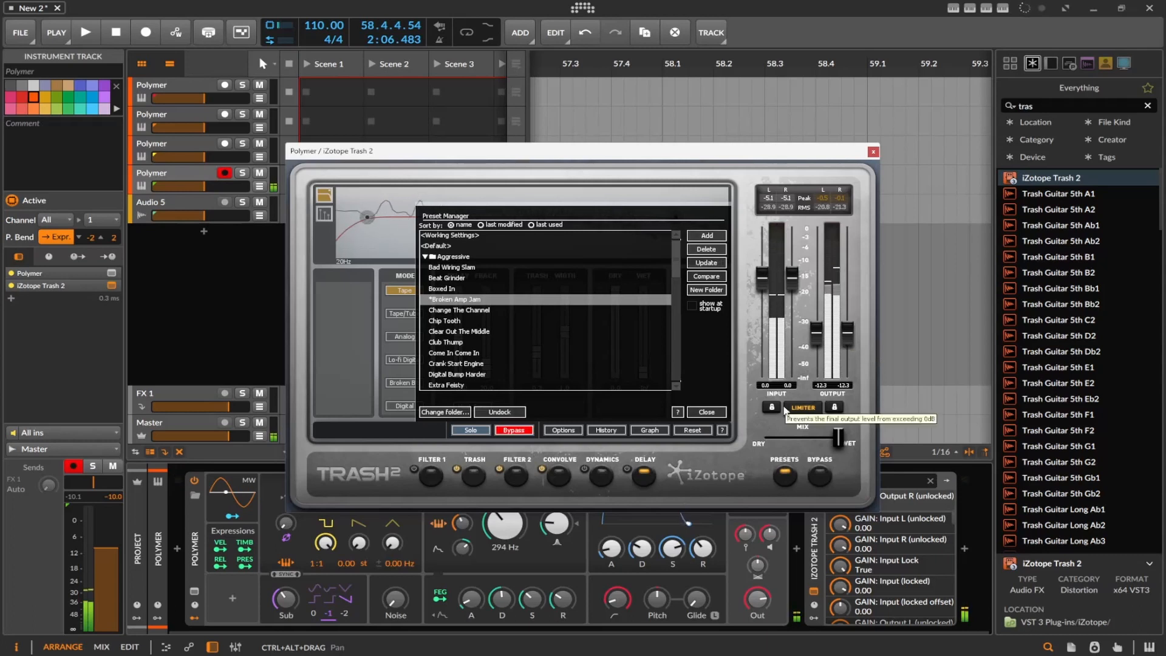
left_click(515, 355)
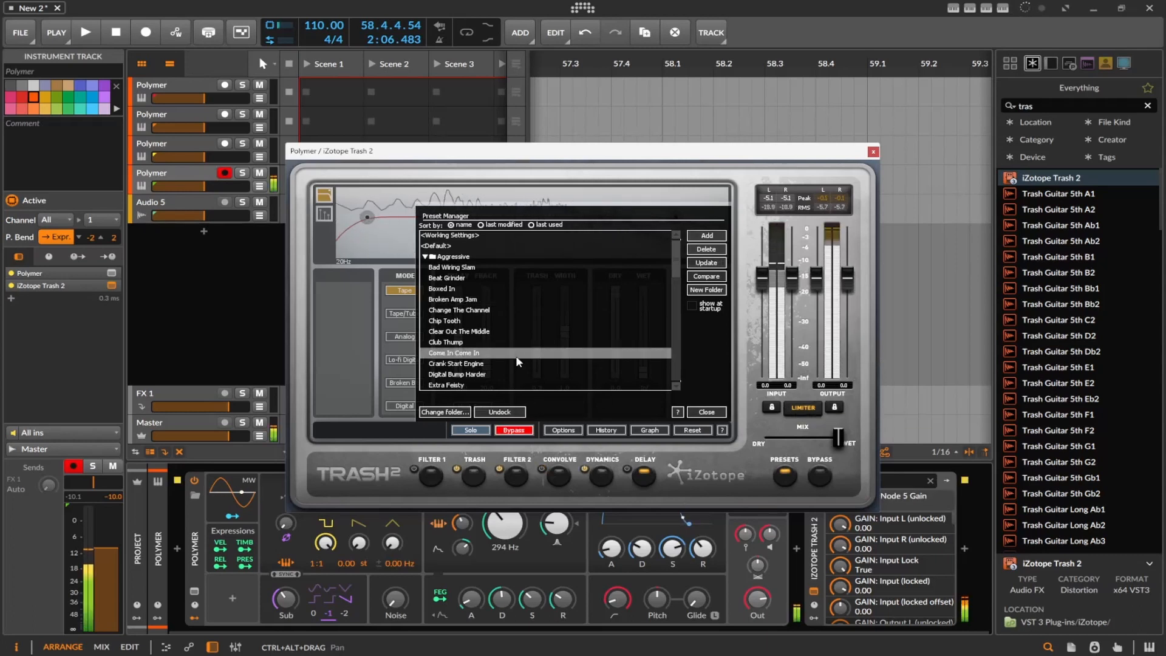
left_click_drag(817, 278, 819, 312)
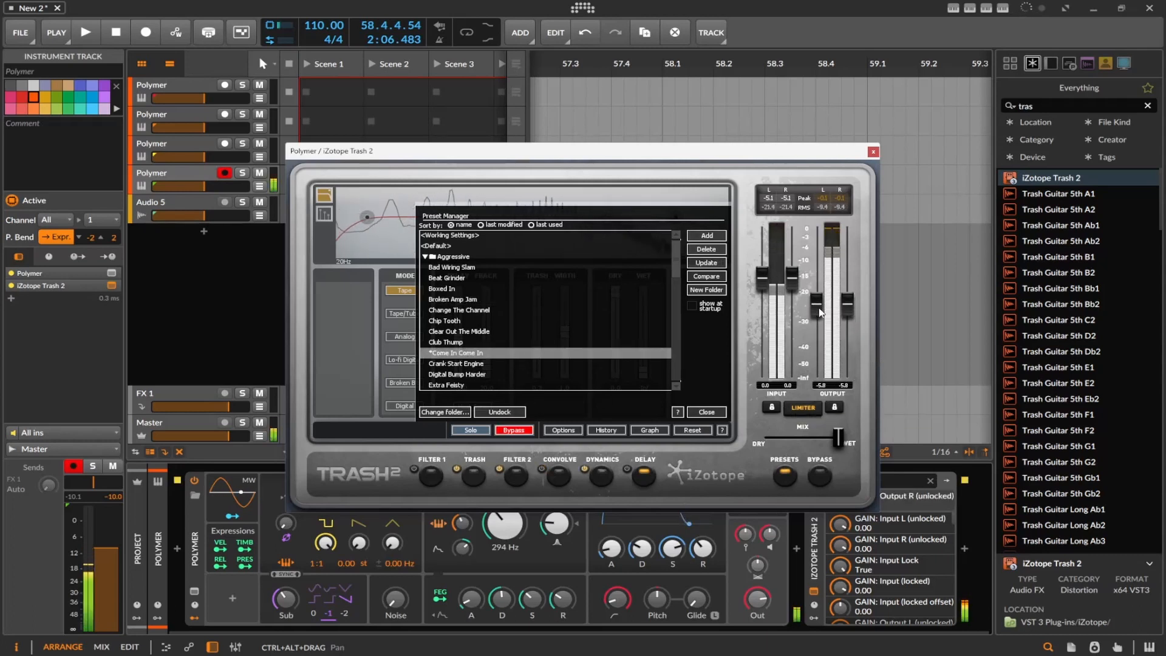
Close the Trash 2 window, search the browser for "too" and add the Tool device after Trash 2
left_click(873, 152)
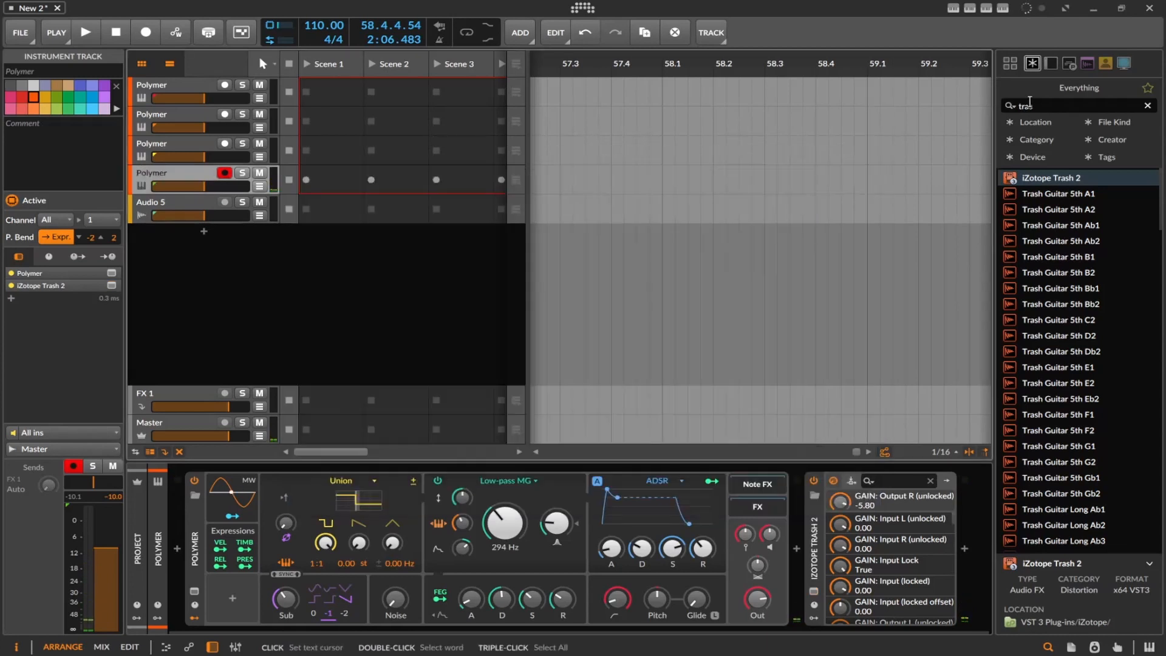
double_click(1029, 103)
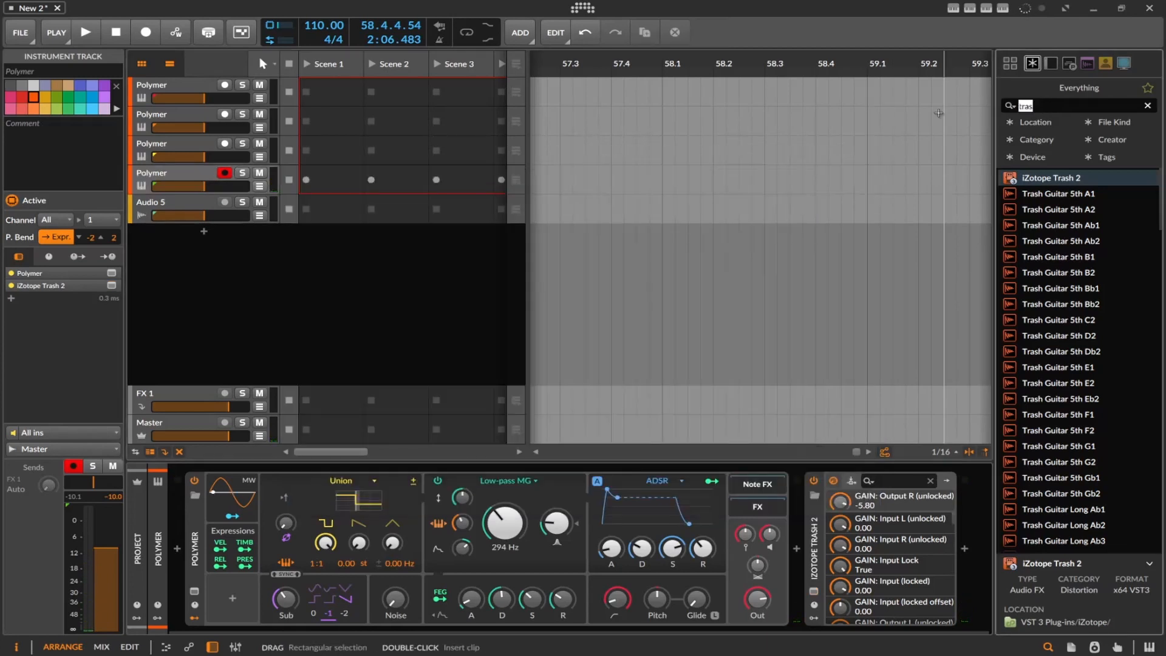
type("too")
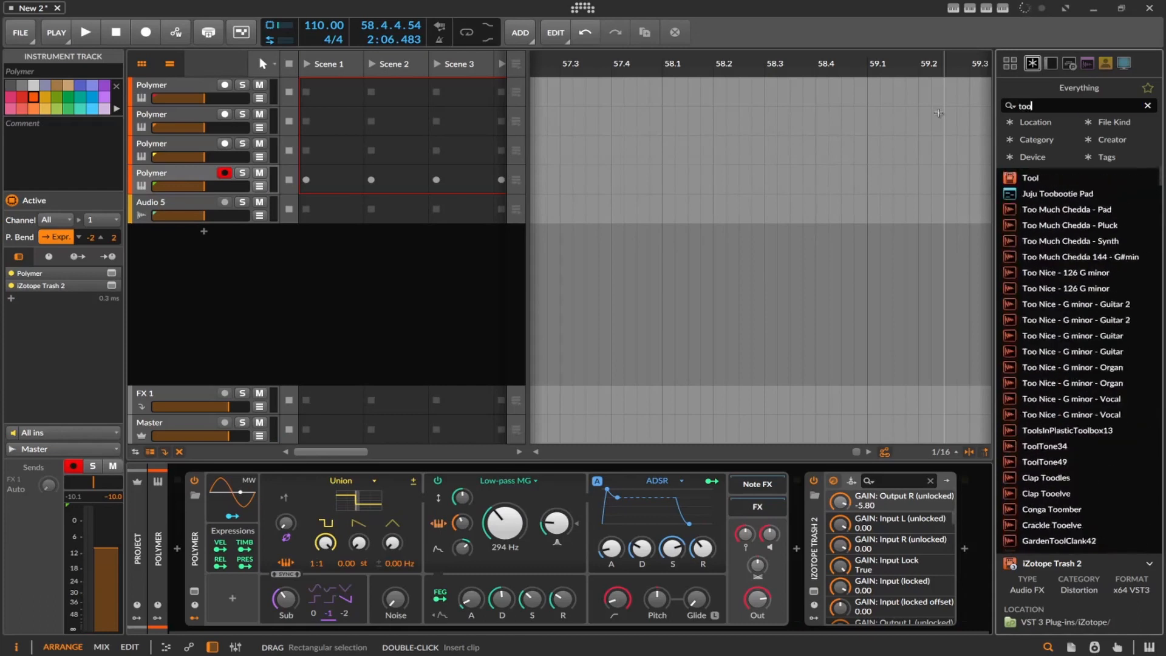
key("Down")
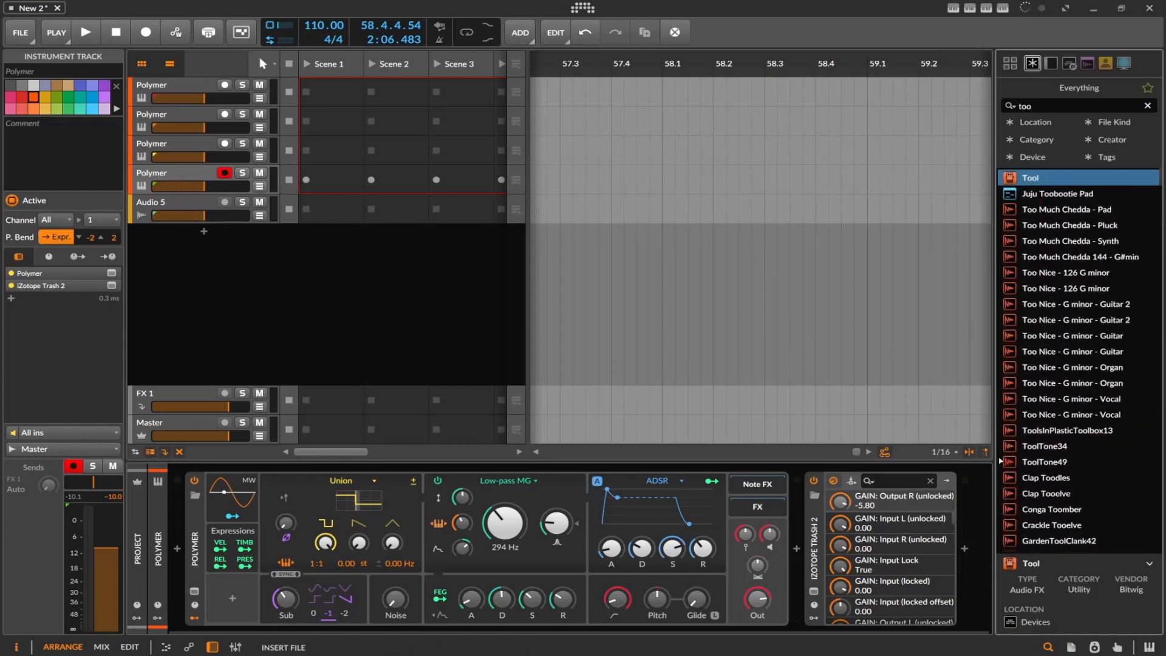
key("Return")
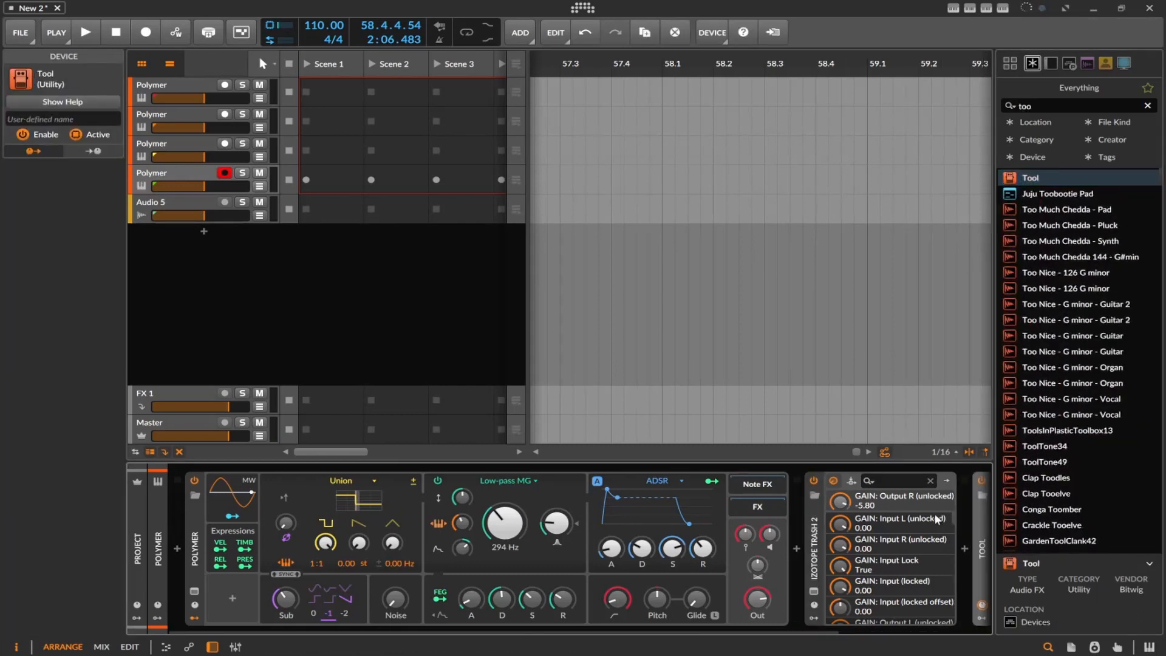
Set the Tool device's volume to -12.0 dB and reopen the Trash 2 window
left_click_drag(684, 628, 791, 605)
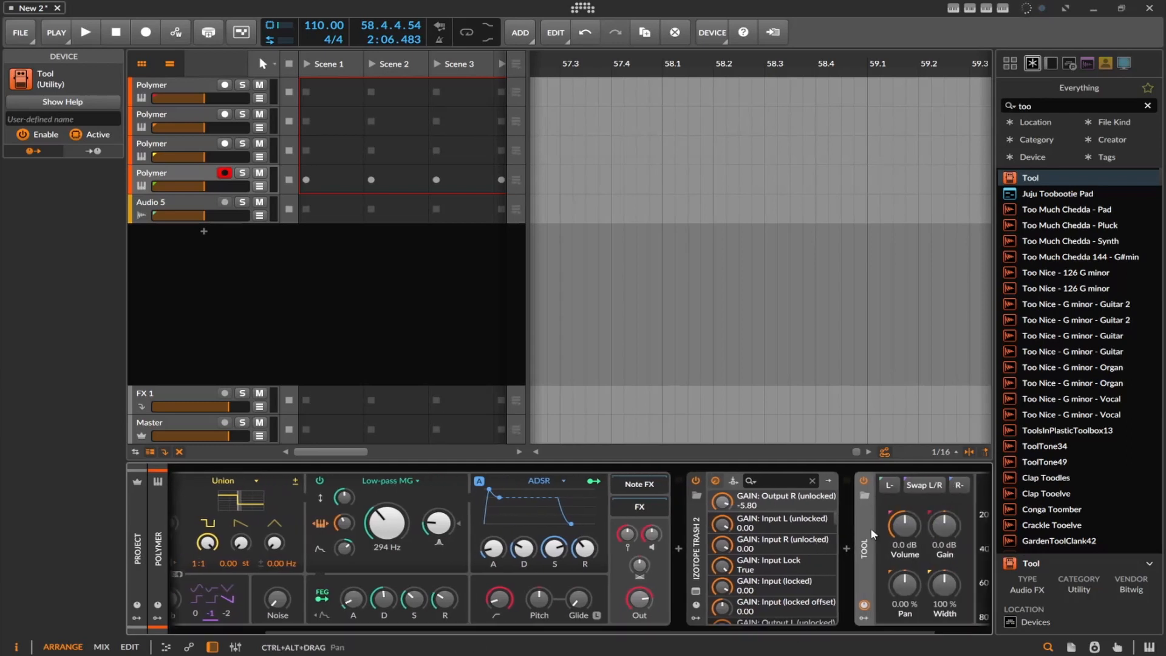
left_click_drag(904, 524, 905, 552)
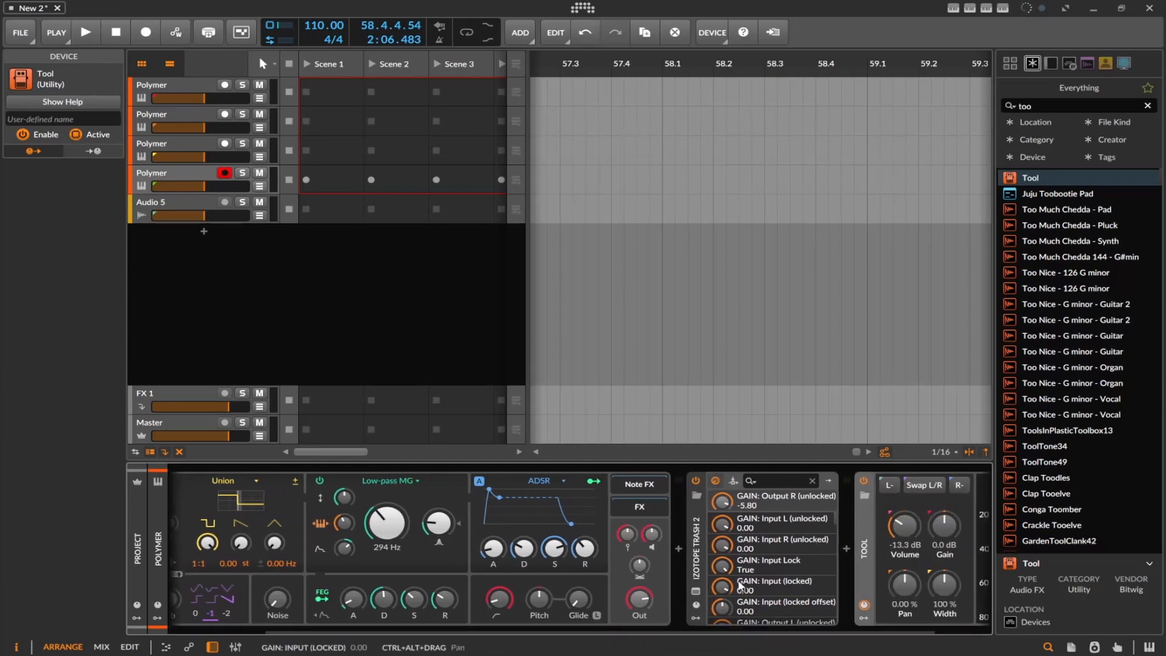
left_click(697, 591)
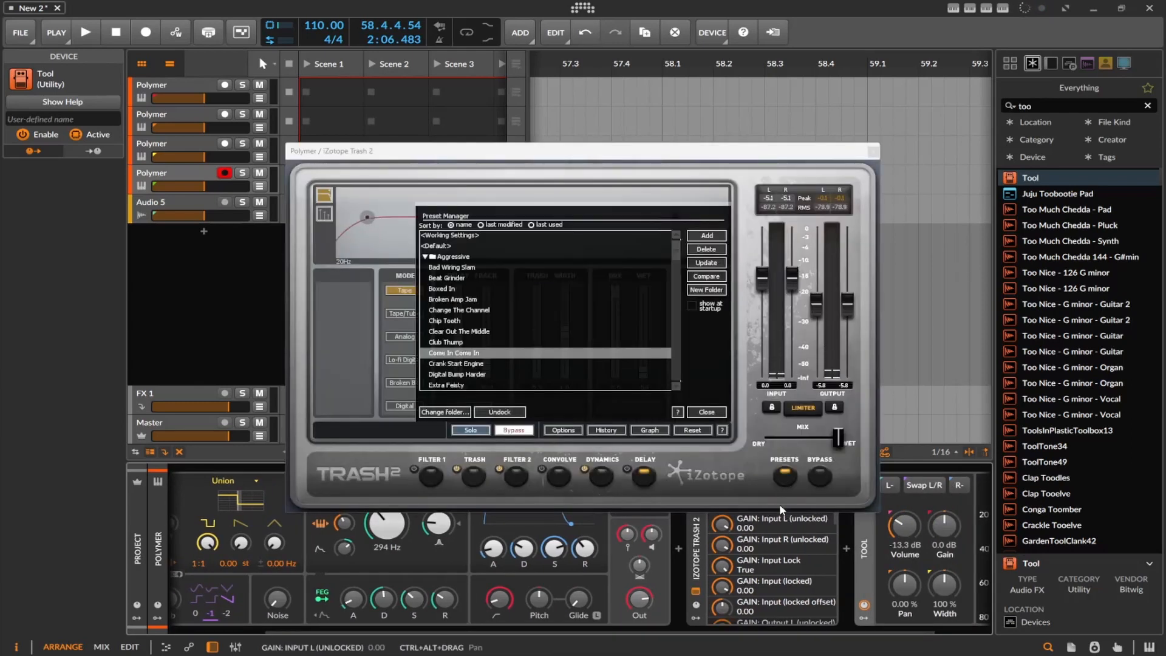
left_click_drag(903, 524, 903, 519)
Audition the Aggressive presets Crank Start Engine, It's Electric, Le Fat and Plastic Crack
left_click(515, 364)
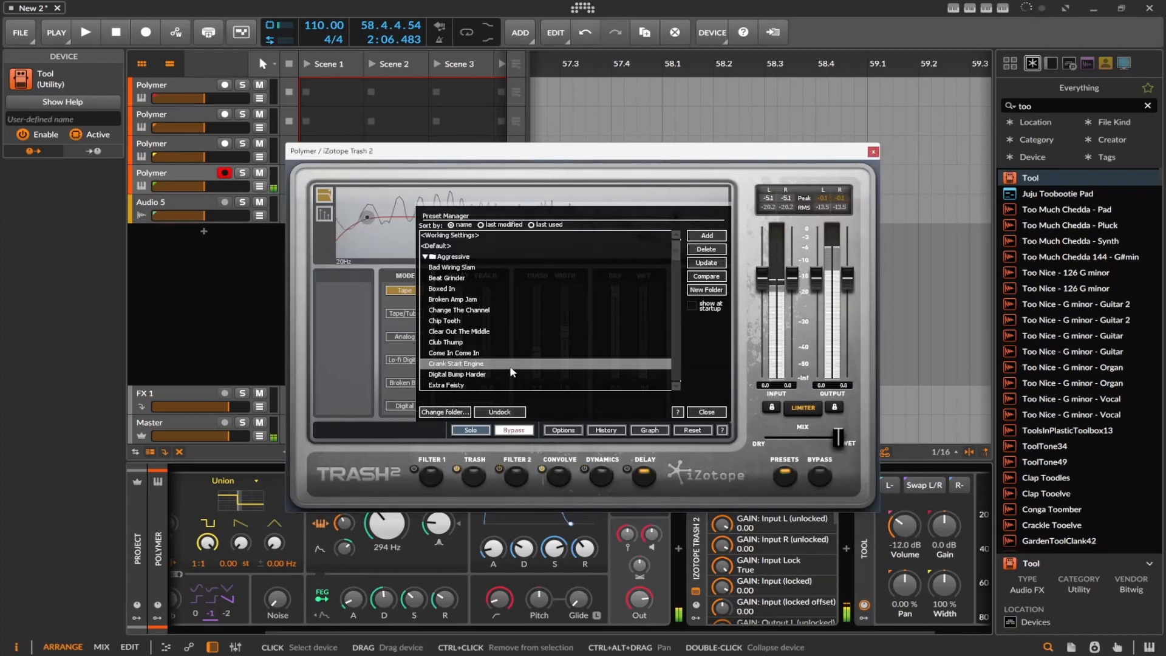
scroll(510, 347, "down", 2)
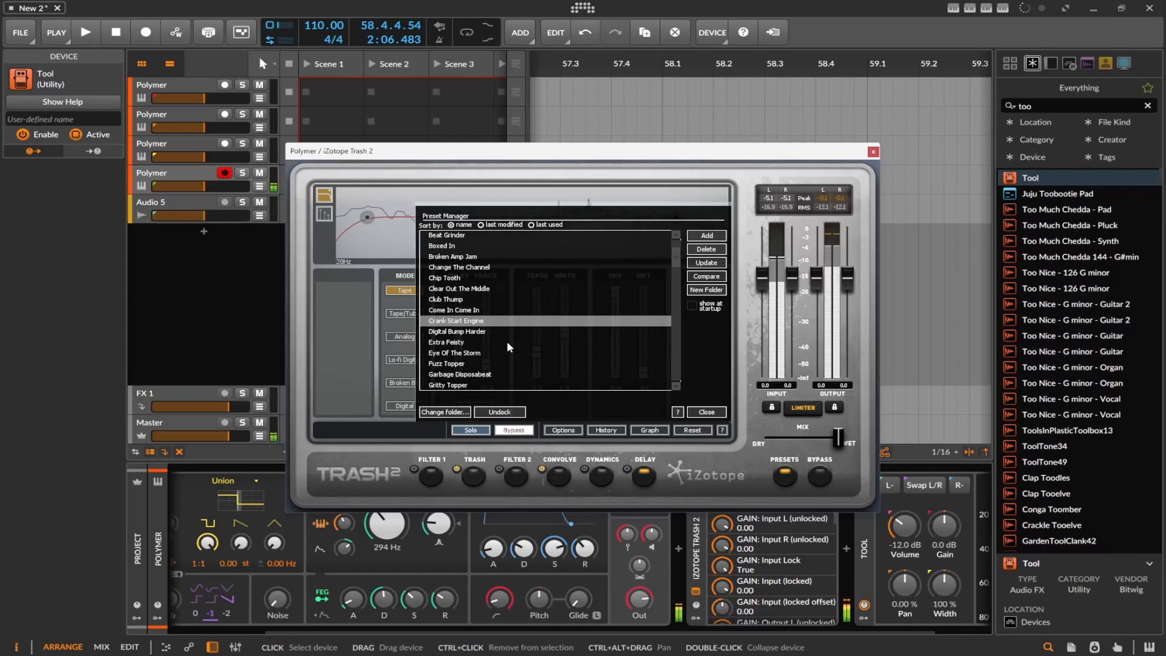
scroll(506, 339, "down", 3)
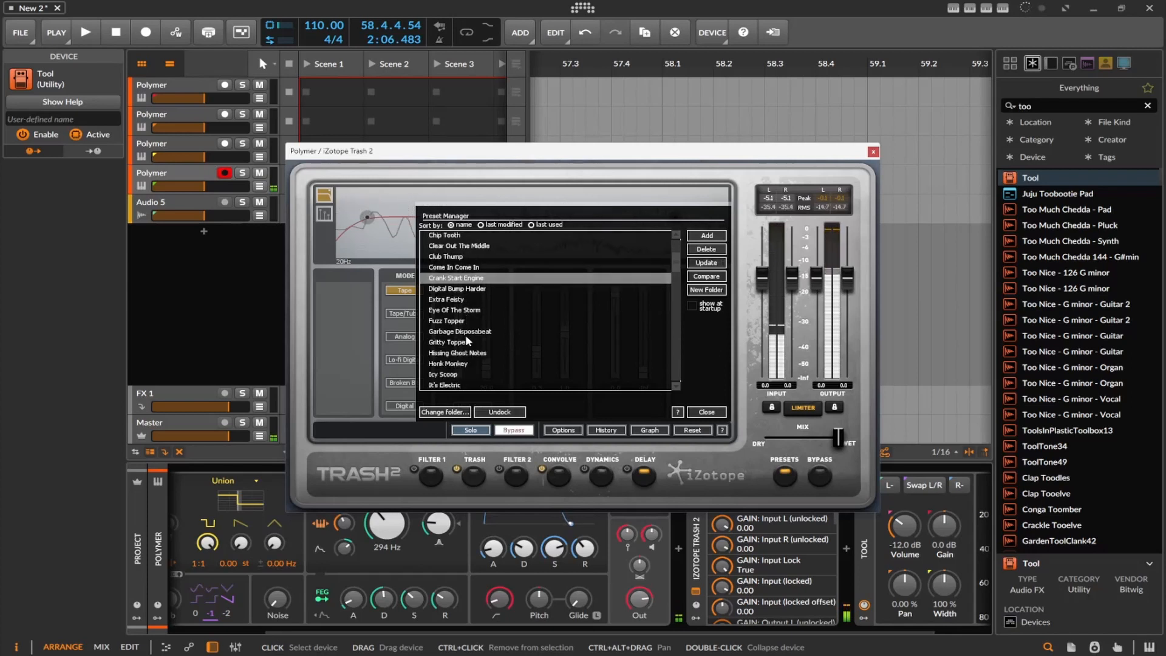
left_click(467, 333)
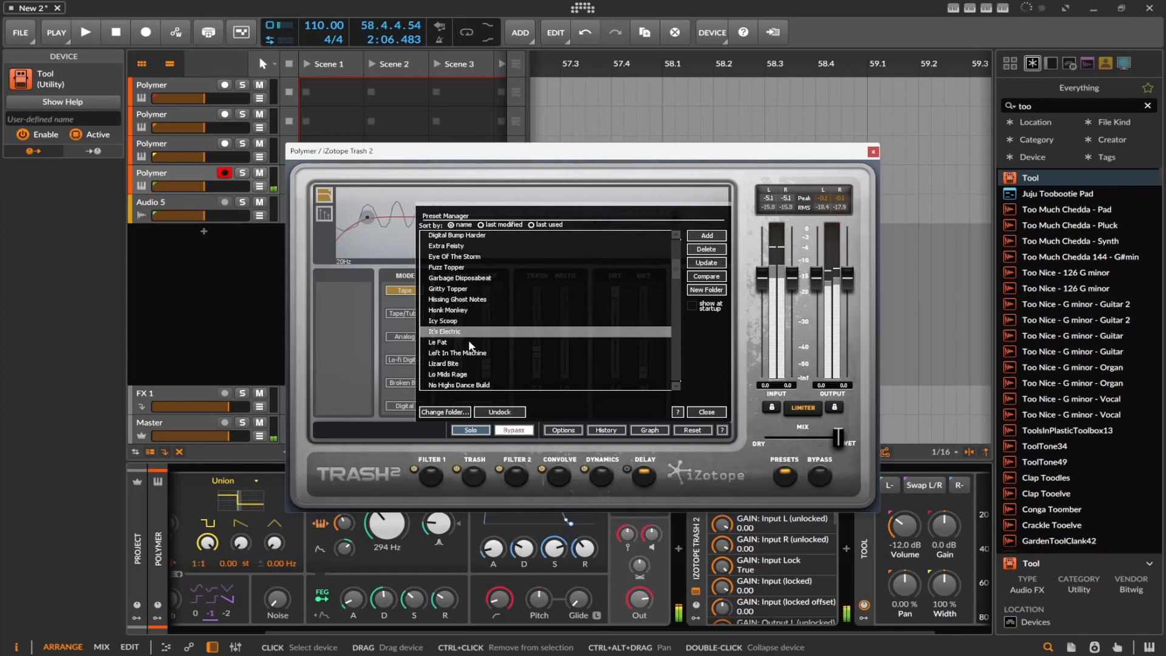
left_click(470, 342)
scroll(480, 352, "down", 2)
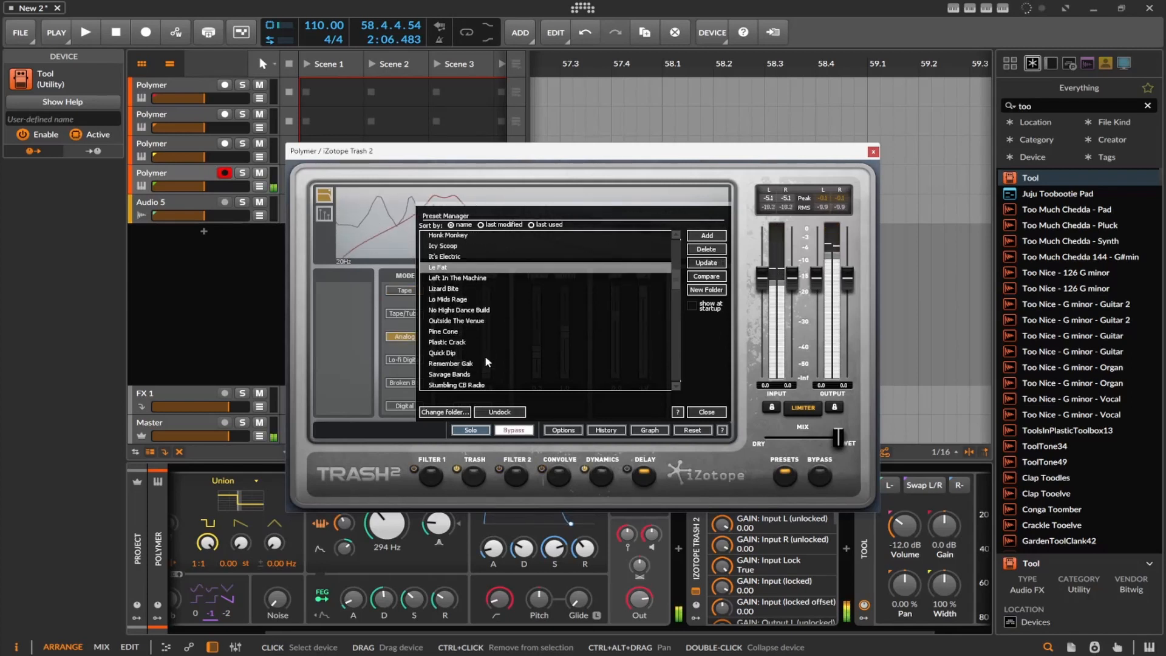
left_click(475, 342)
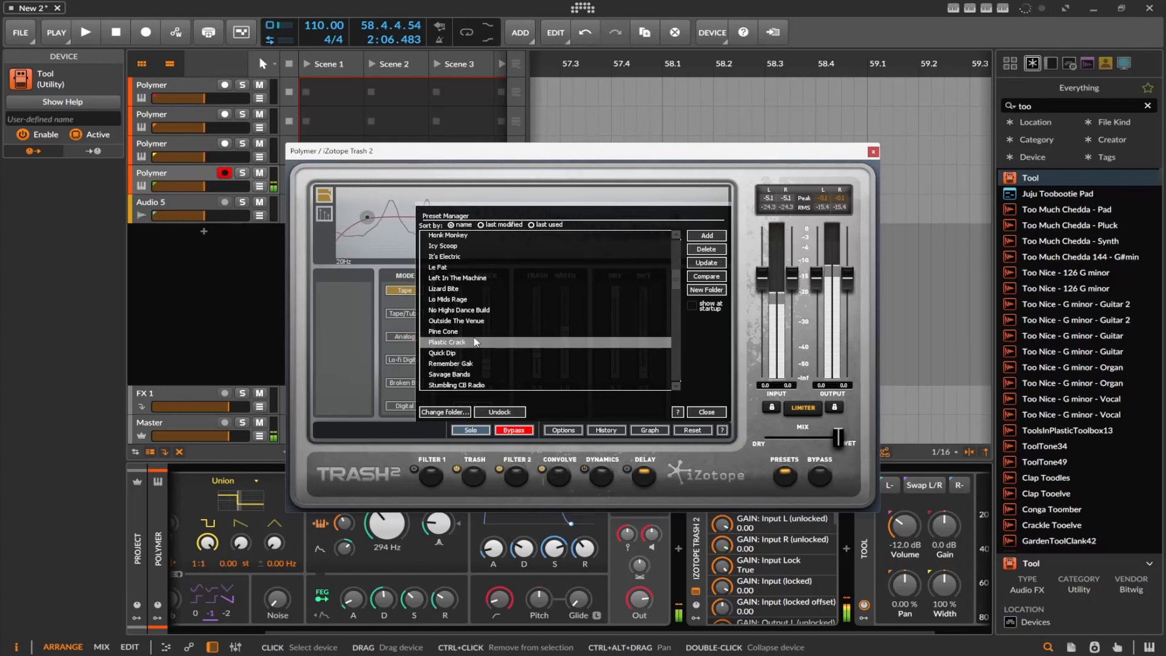
Audition Quick Dip and further presets down the Aggressive folder, including Tubby Jammer
left_click(475, 352)
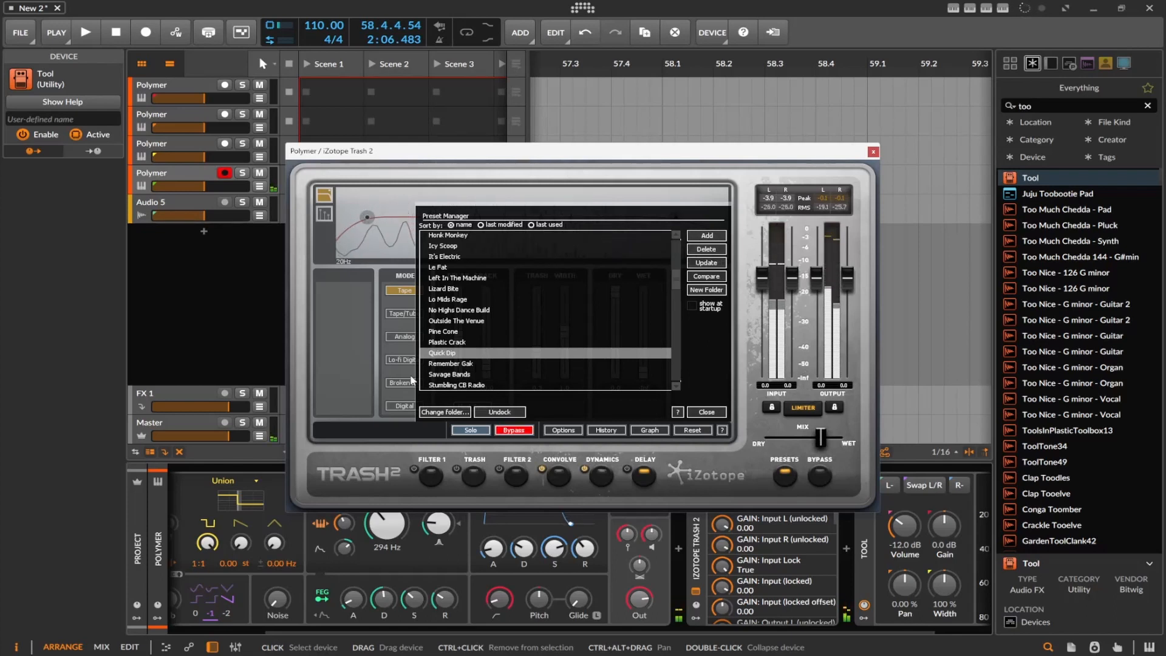
scroll(476, 358, "down", 1)
left_click(477, 341)
scroll(477, 342, "down", 4)
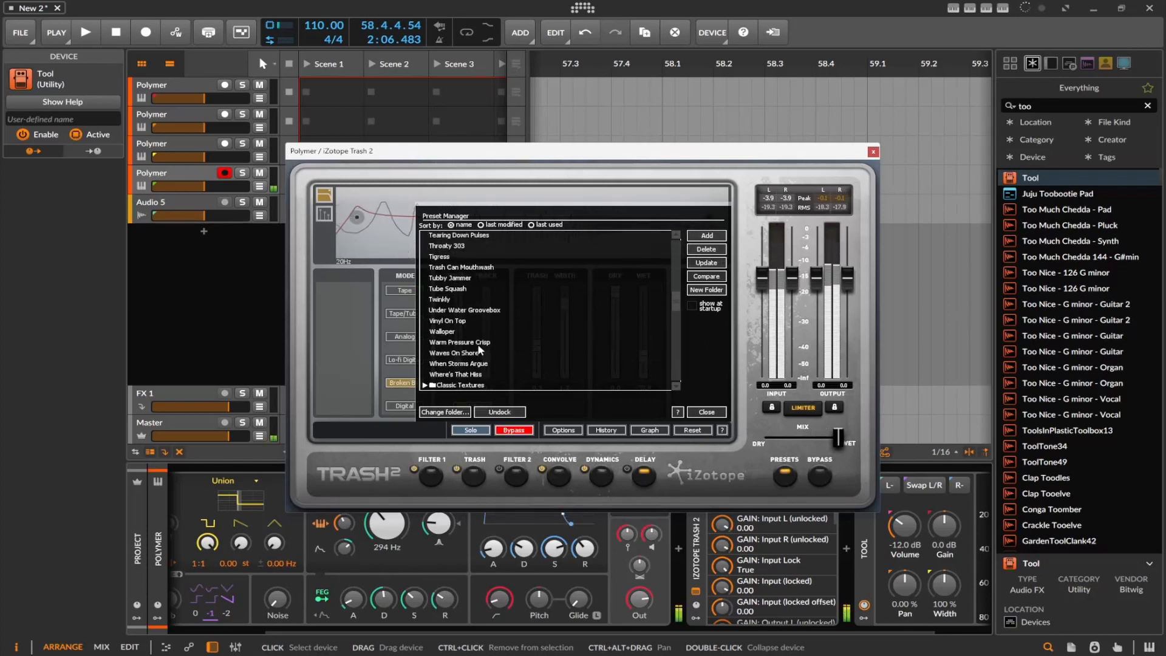
left_click(468, 322)
scroll(471, 289, "down", 1)
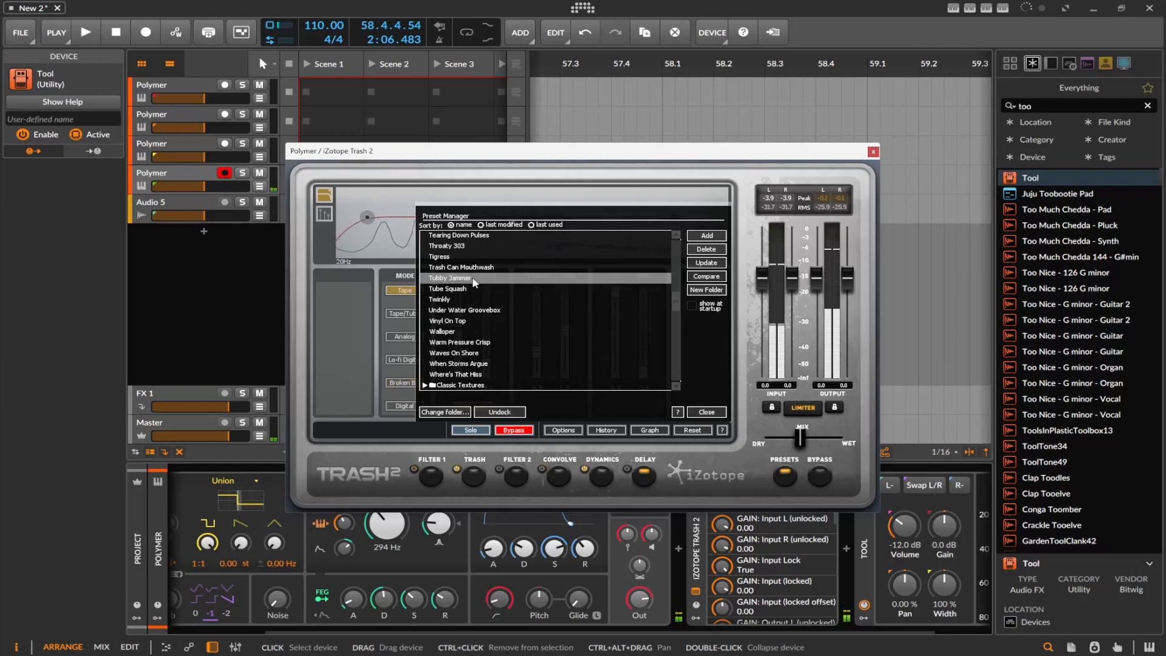
Expand the Classic Textures folder and audition Bass Scoop, Arcadify, 80s Retro Synth and Dark And Intimate
scroll(474, 281, "down", 3)
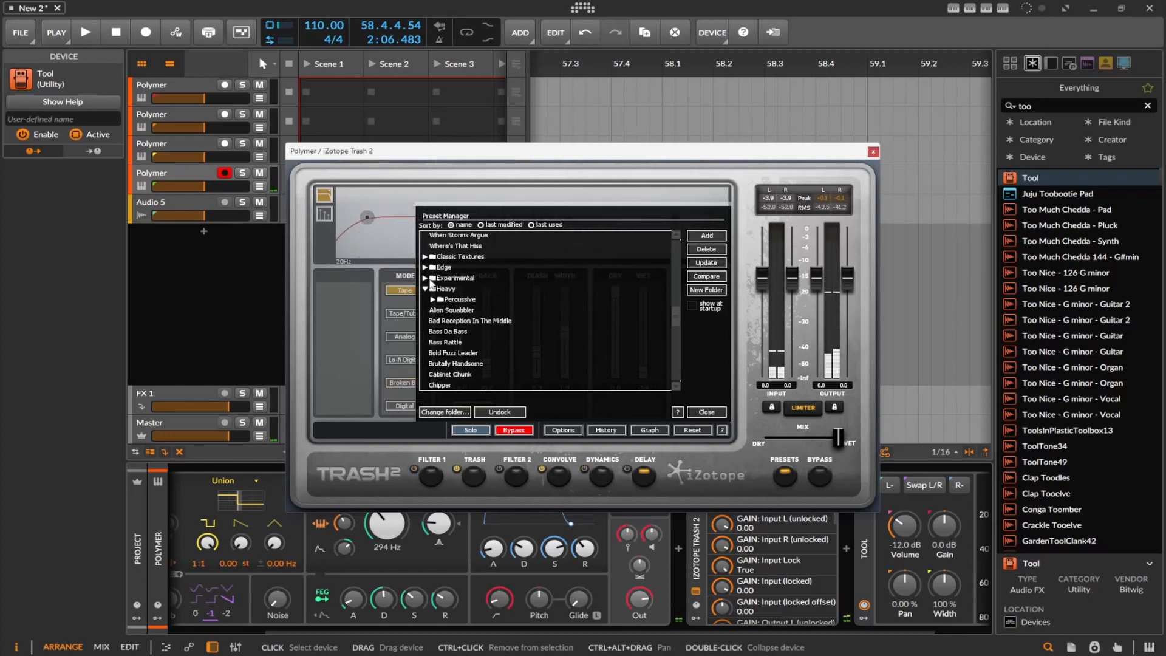
left_click(424, 256)
left_click(456, 300)
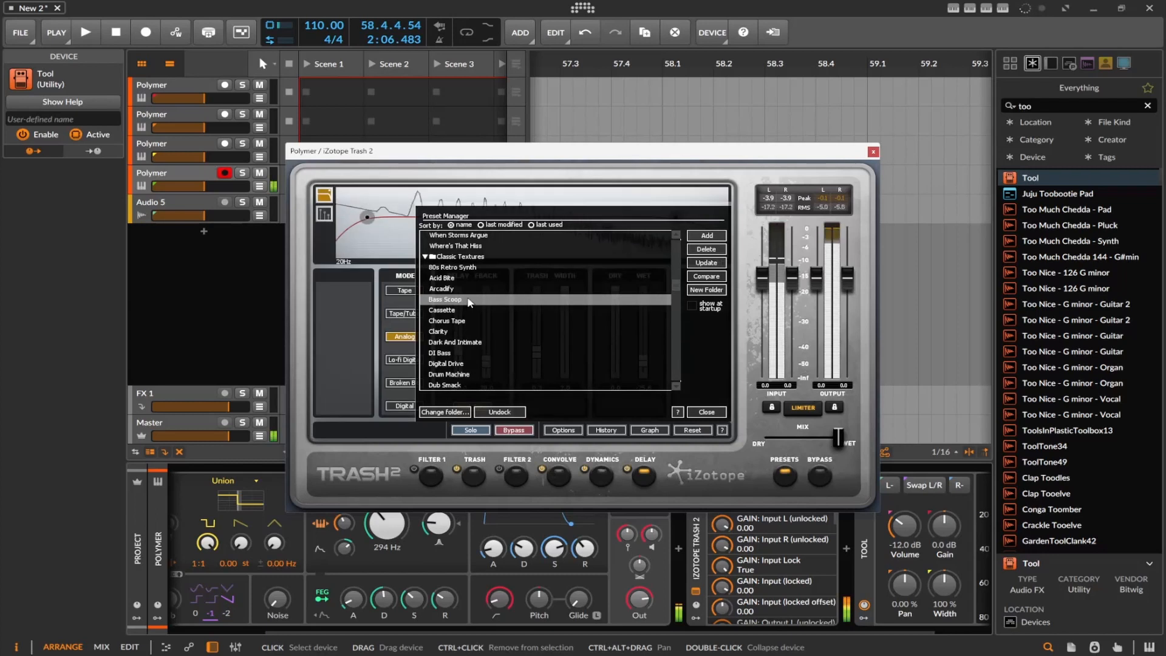
left_click(468, 289)
left_click(466, 269)
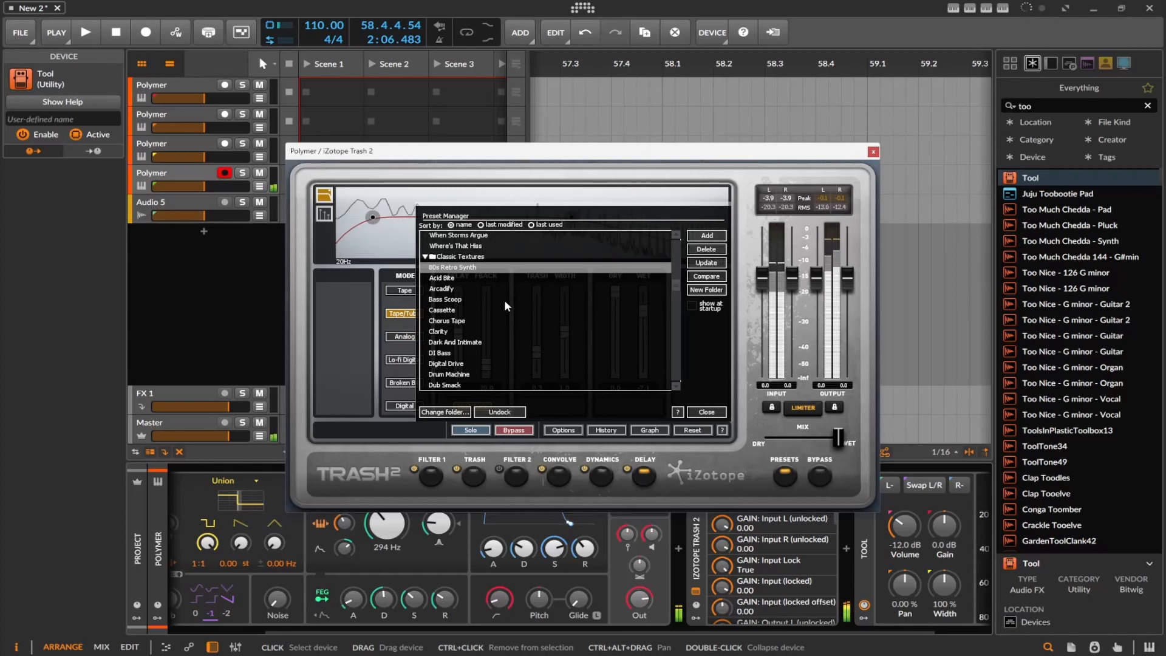
left_click(488, 343)
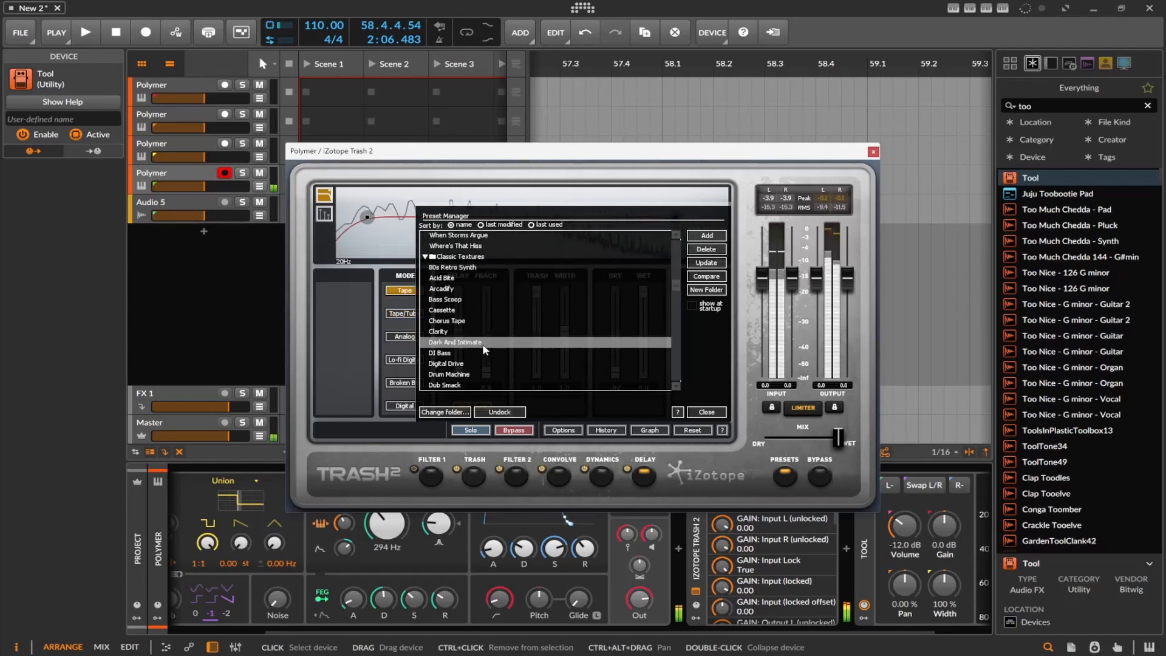
Audition the Classic Textures presets Drum Machine, Geometry Chip and Gadget Speaker
scroll(486, 343, "down", 1)
left_click(490, 342)
scroll(489, 344, "down", 2)
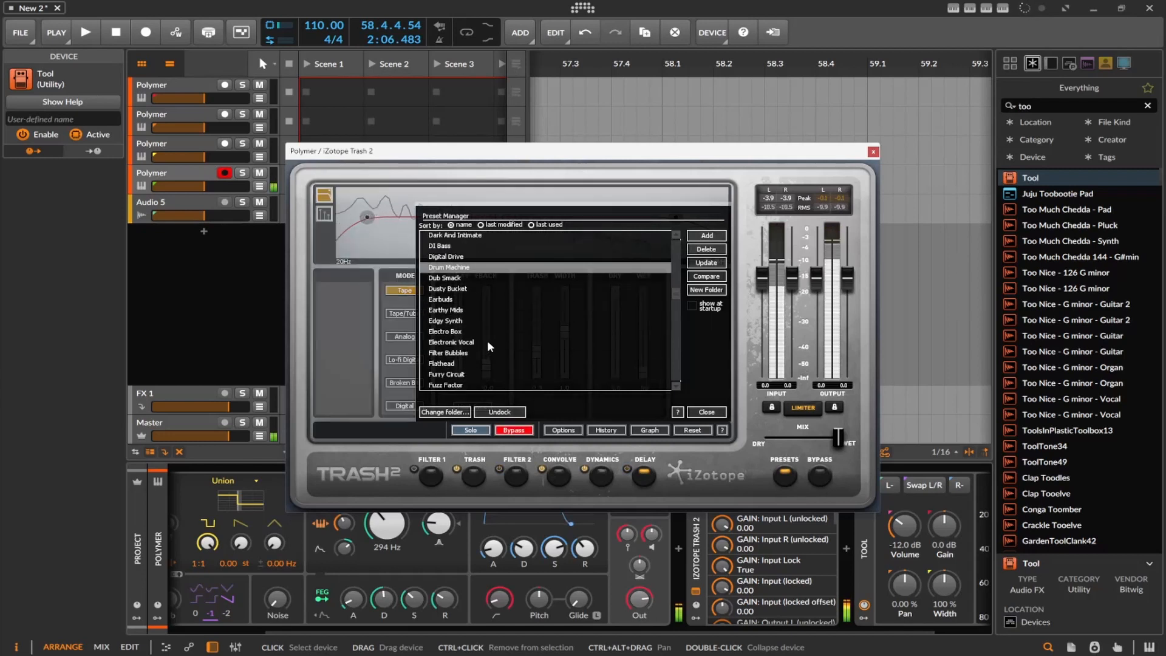
left_click(487, 341)
scroll(487, 349, "down", 2)
left_click(486, 343)
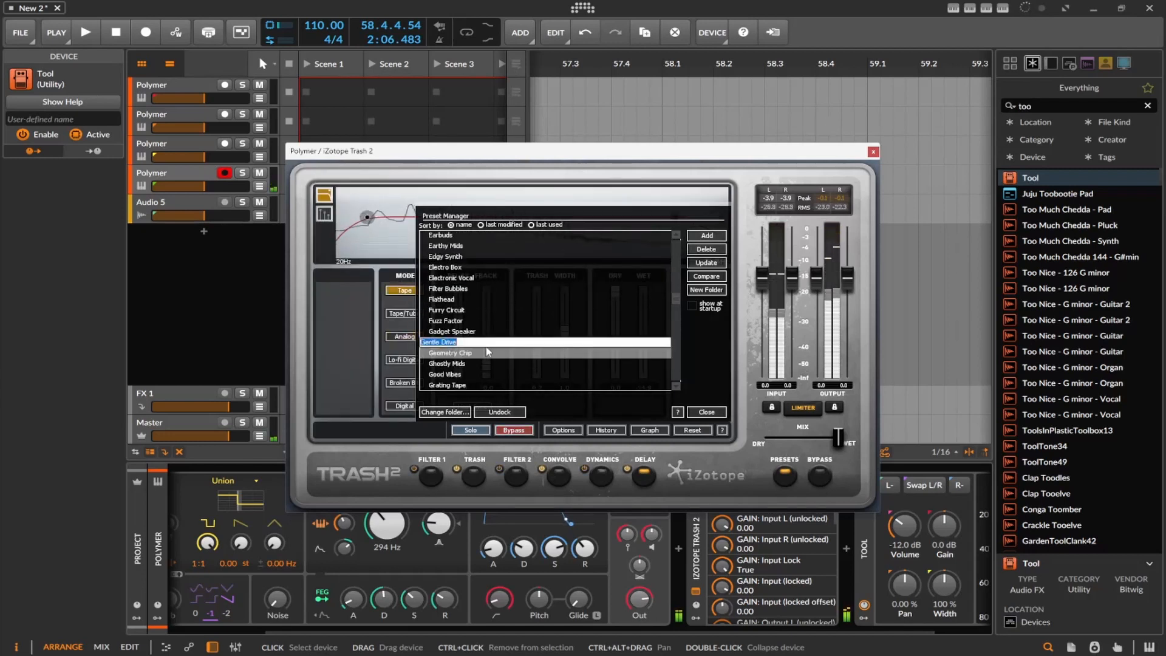
left_click(477, 354)
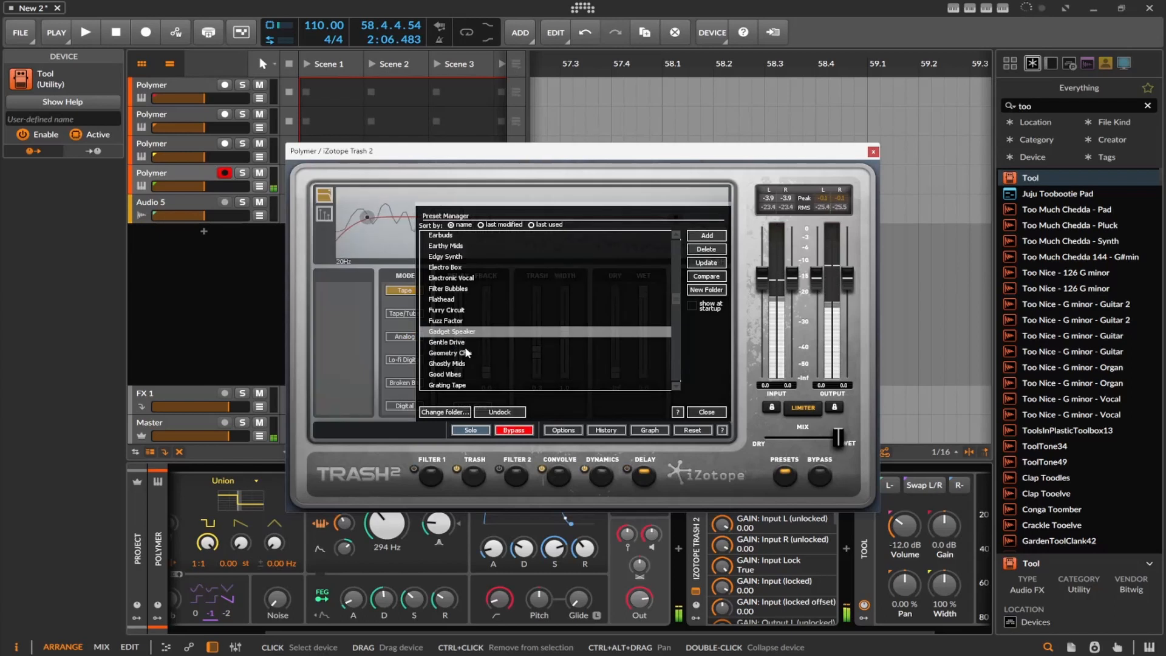
Audition further Classic Textures presets, including Gentle Drive, Grunge Drummer and Unsteady Signal
left_click(466, 344)
scroll(467, 343, "down", 2)
left_click(467, 343)
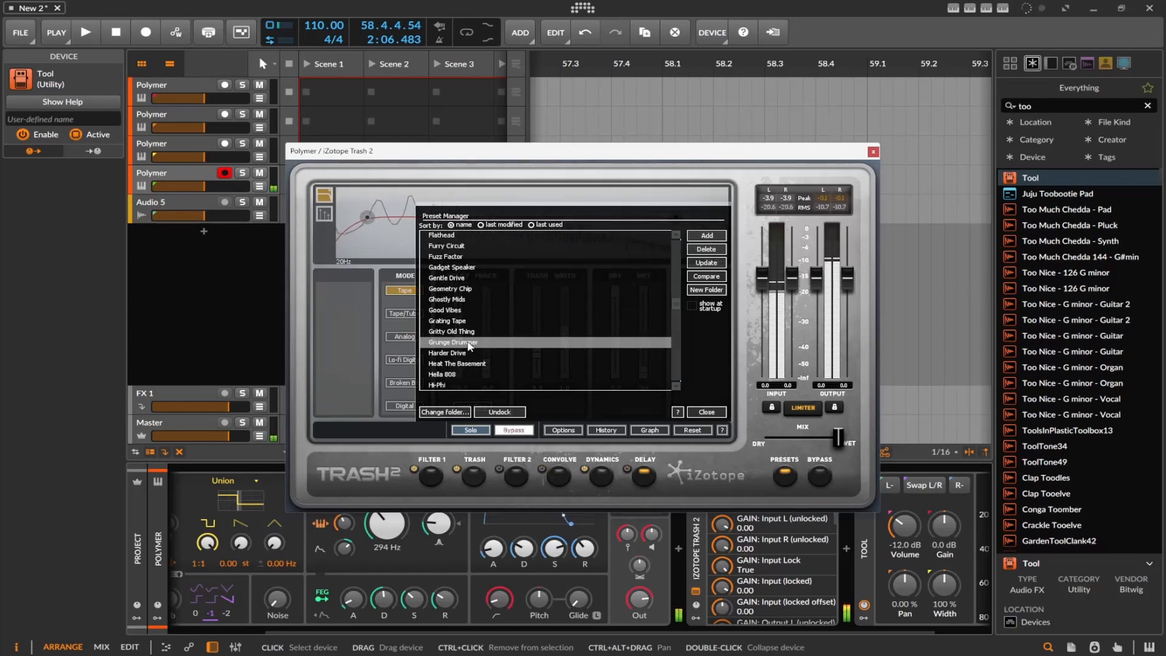
scroll(467, 327, "down", 4)
left_click(469, 331)
scroll(475, 323, "down", 4)
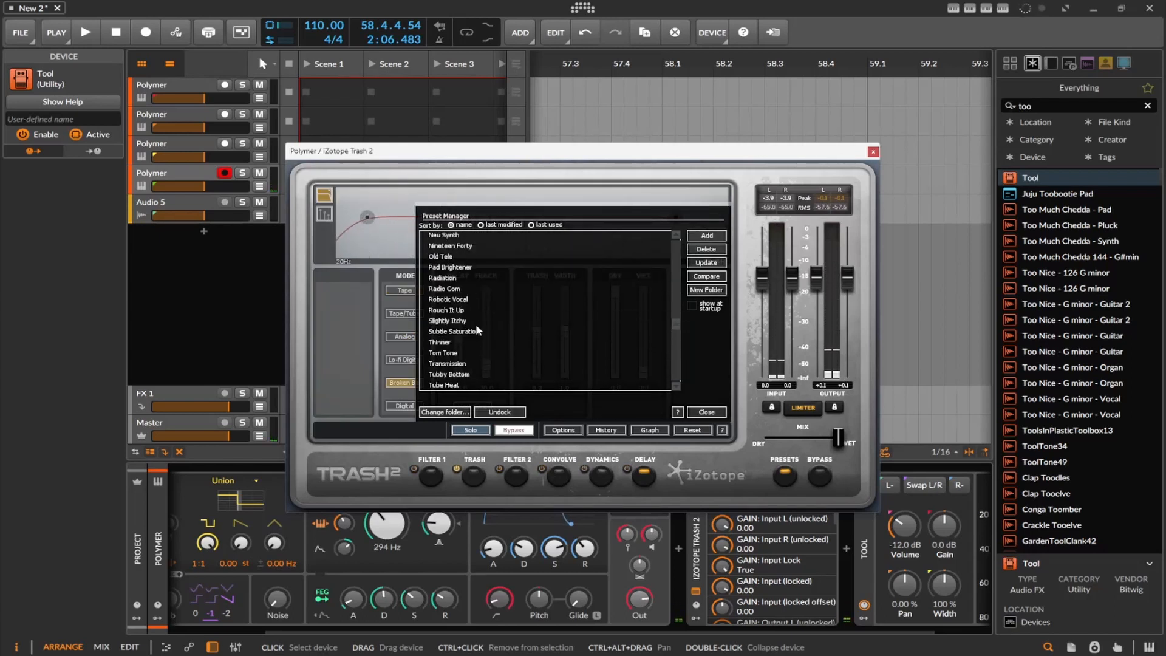
left_click(469, 312)
scroll(468, 314, "down", 3)
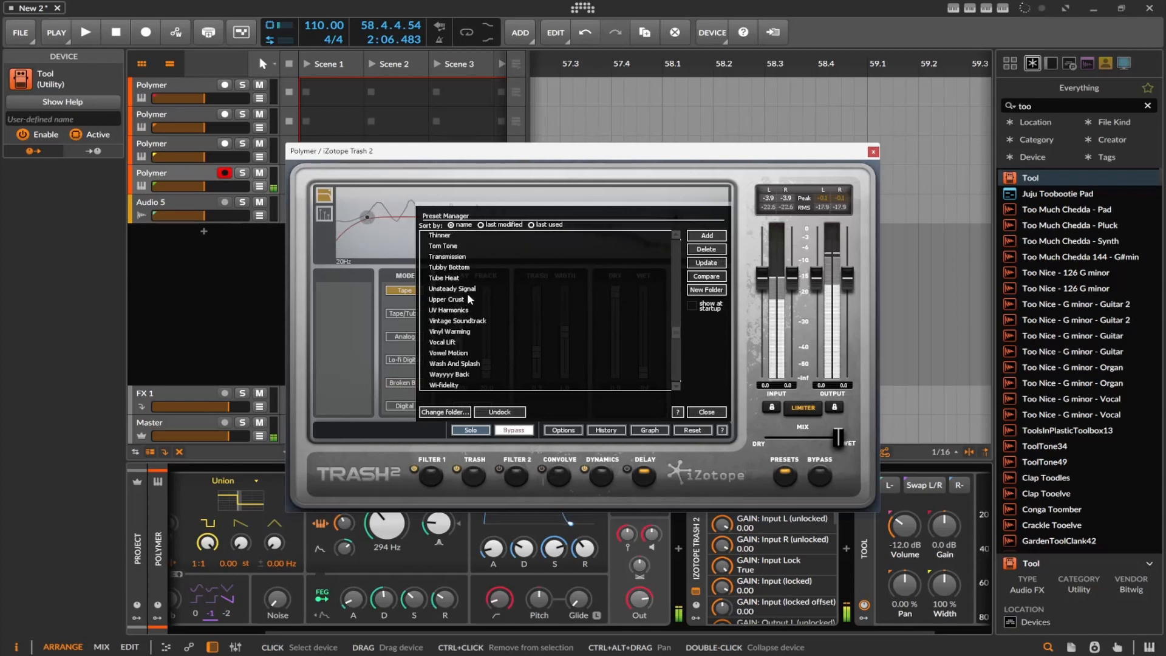
left_click(468, 290)
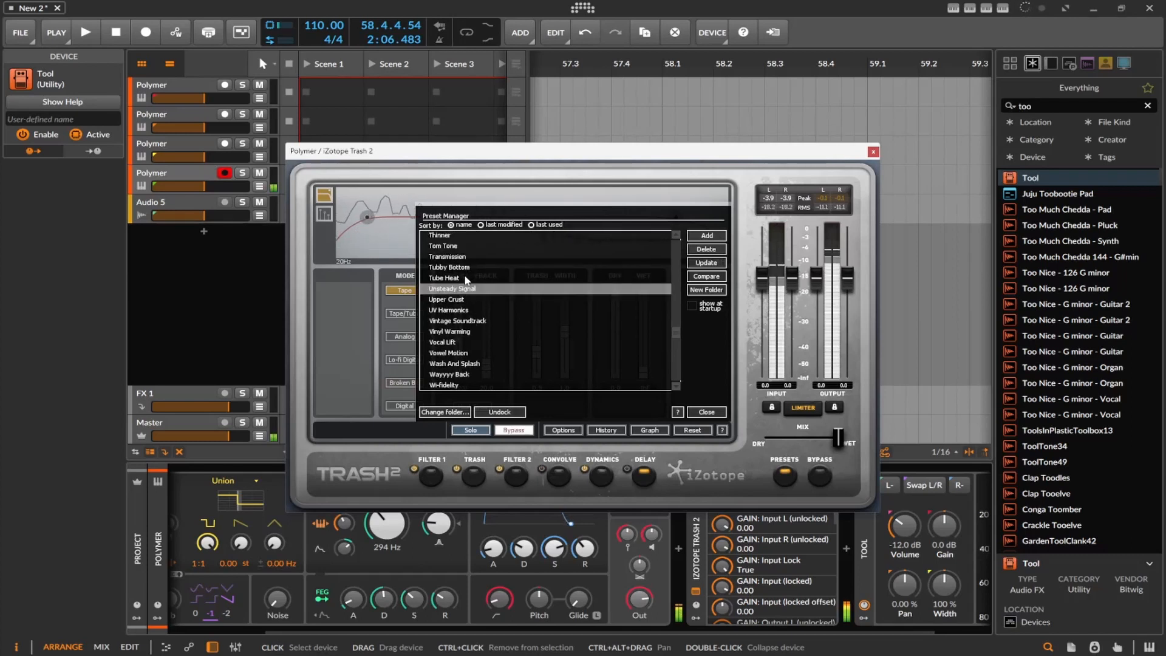
Expand the Experimental folder and audition Absolutely Broken, Bang On Hollow and Beautiful Disaster Bold
scroll(464, 270, "down", 5)
left_click(425, 256)
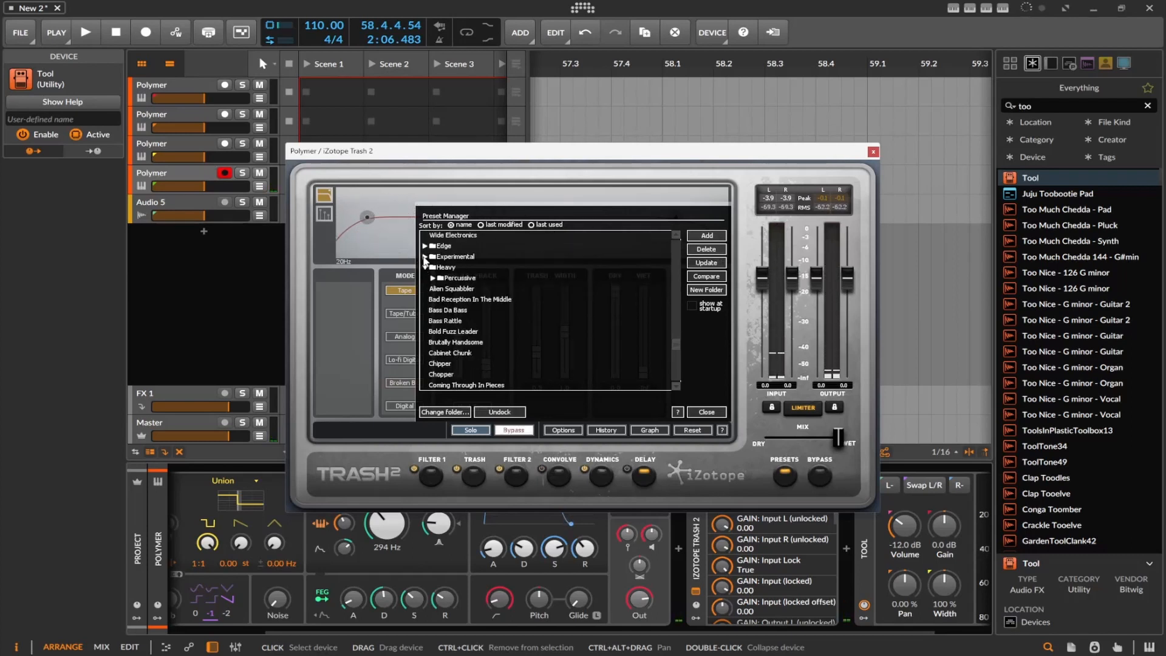
left_click(469, 278)
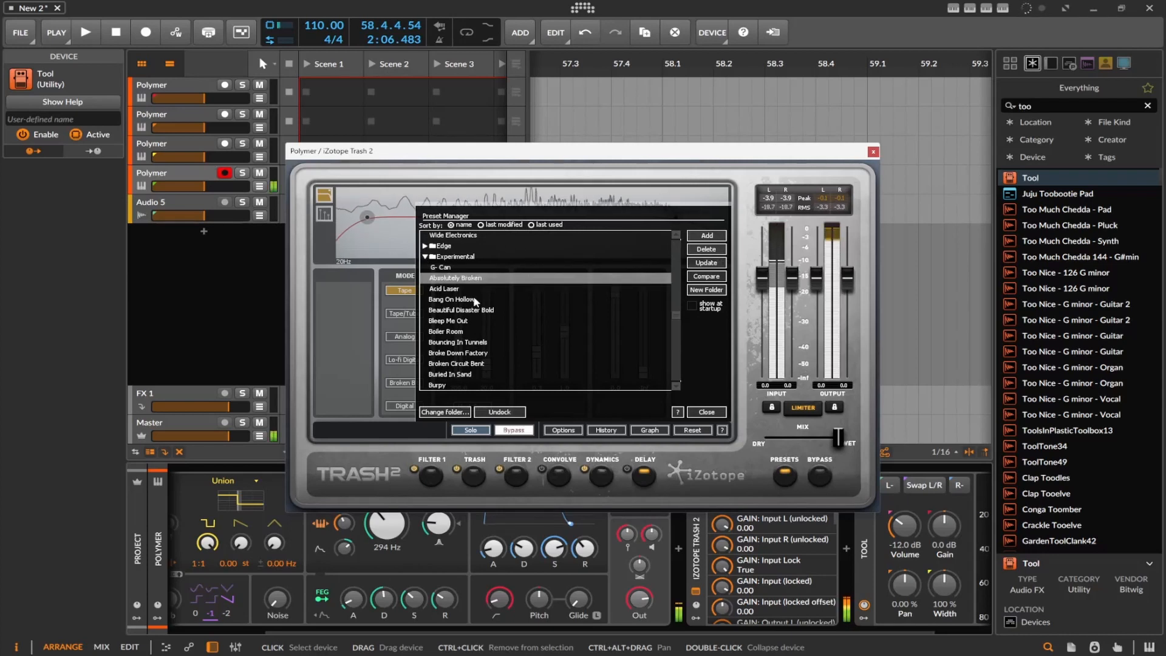
left_click(472, 299)
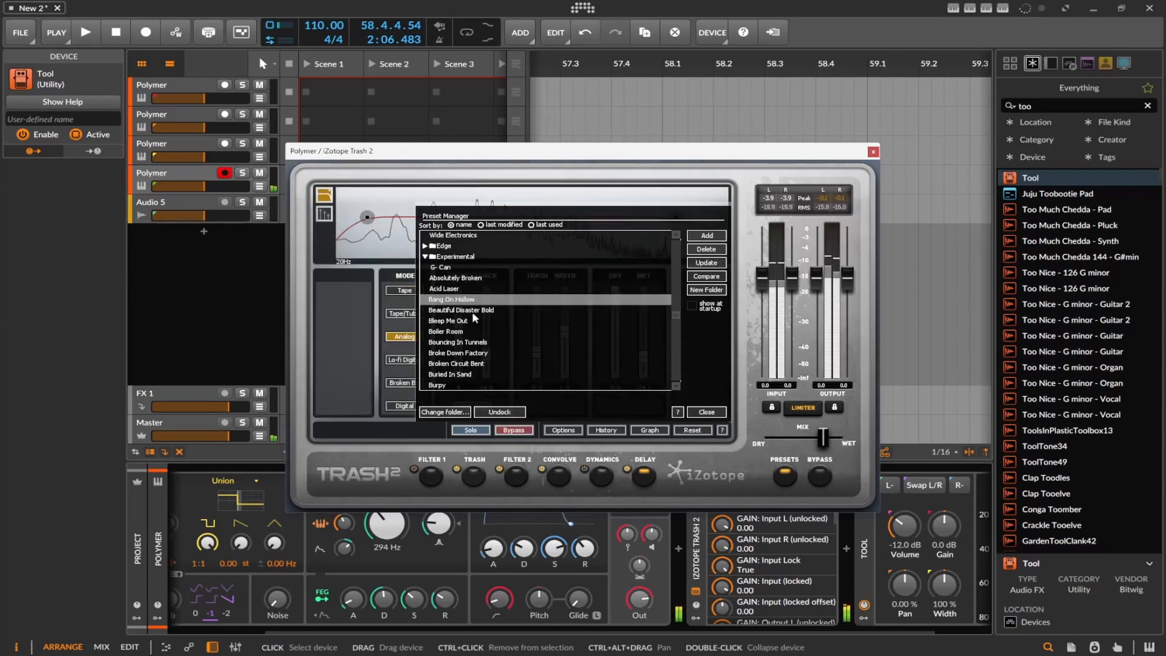
left_click(472, 310)
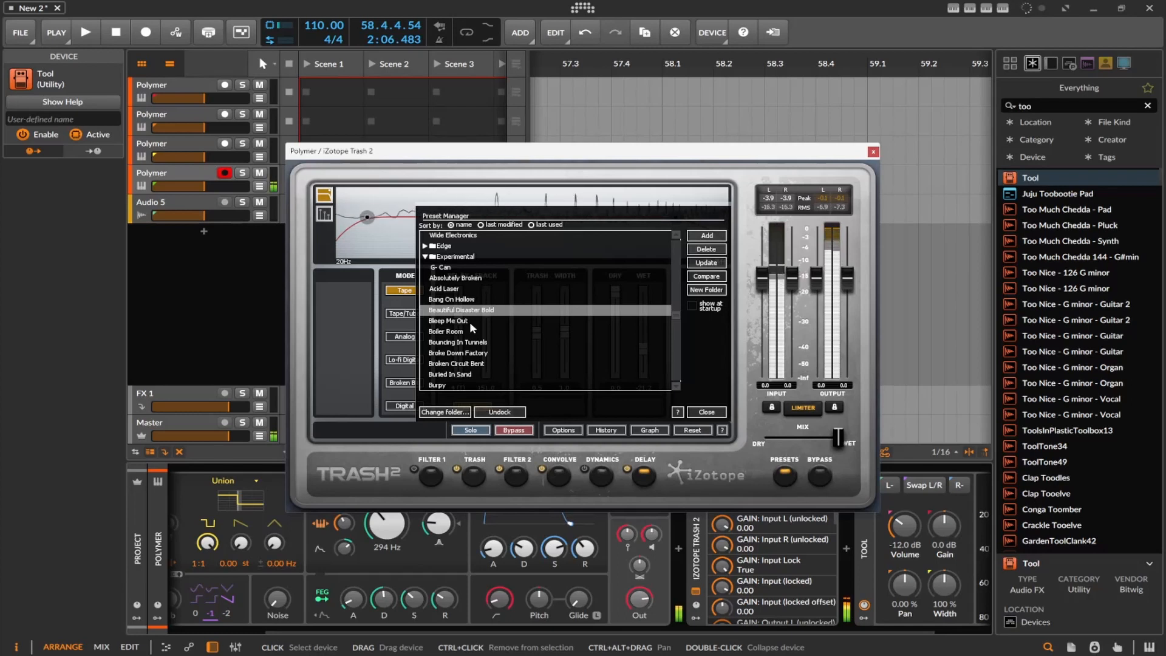
Audition the Experimental presets Bleep Me Out, Boiler Room, Broke Down Factory, Chip War, Cog Head and Deep Wet Delay
left_click(470, 321)
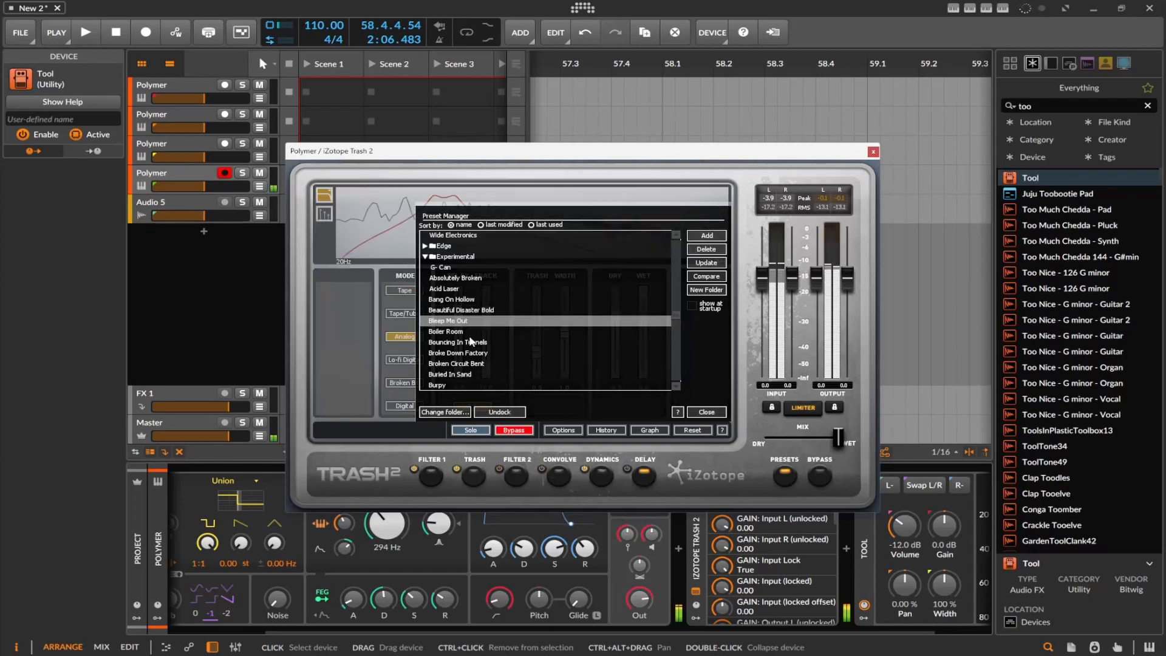
key("Down")
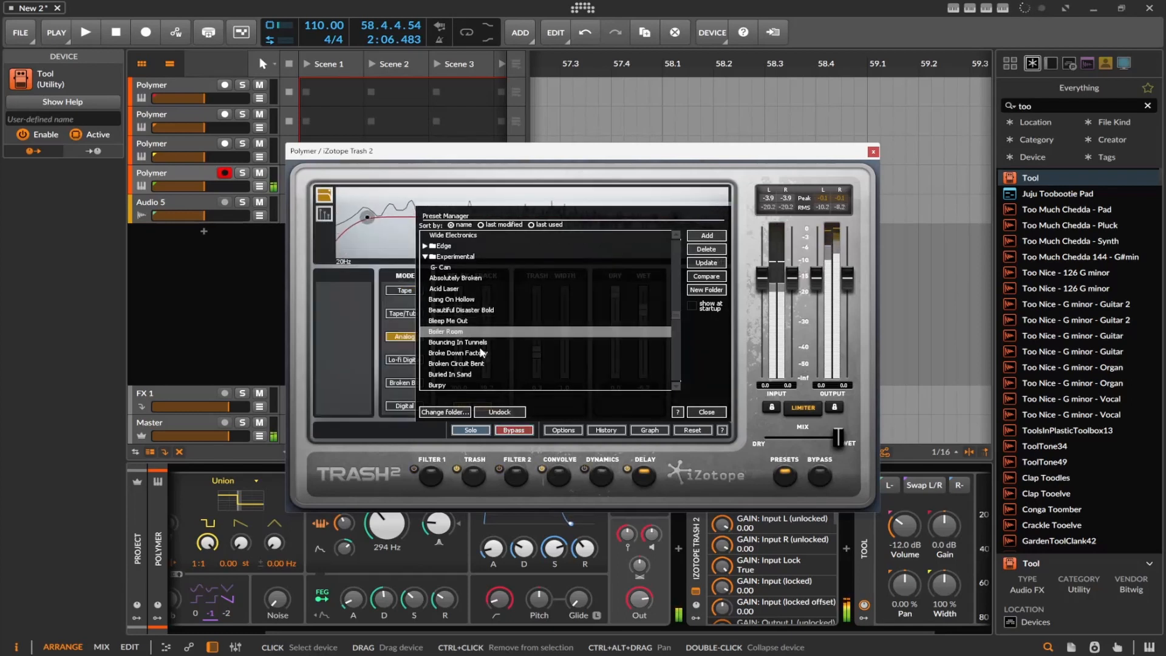
left_click(481, 352)
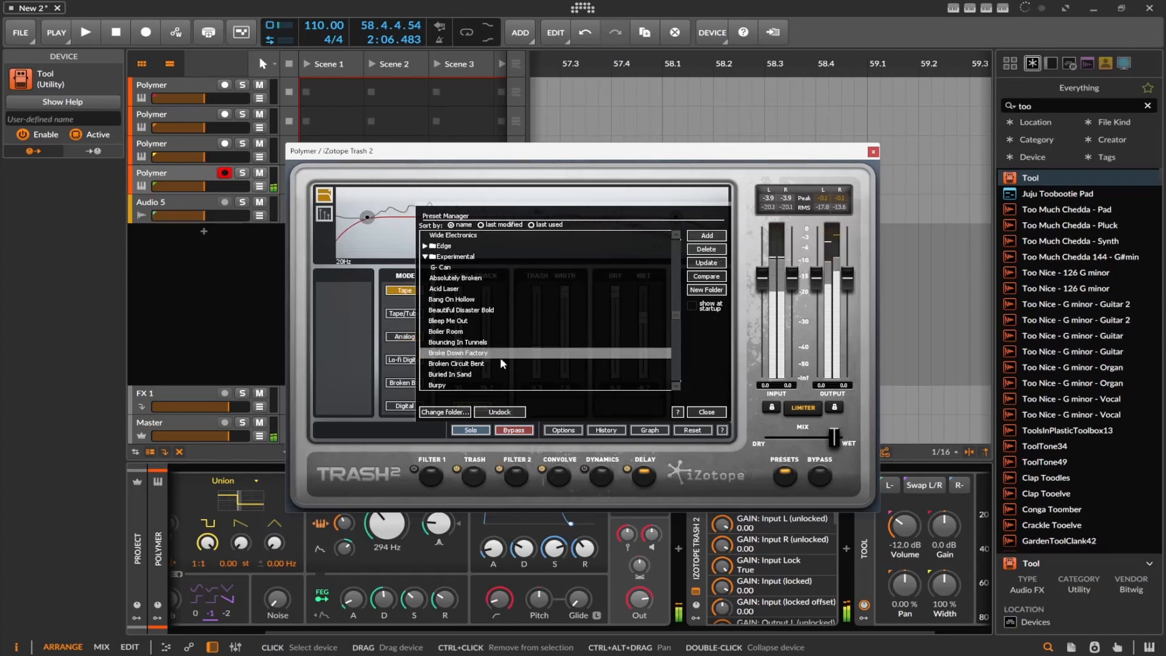
scroll(482, 352, "down", 3)
left_click(463, 331)
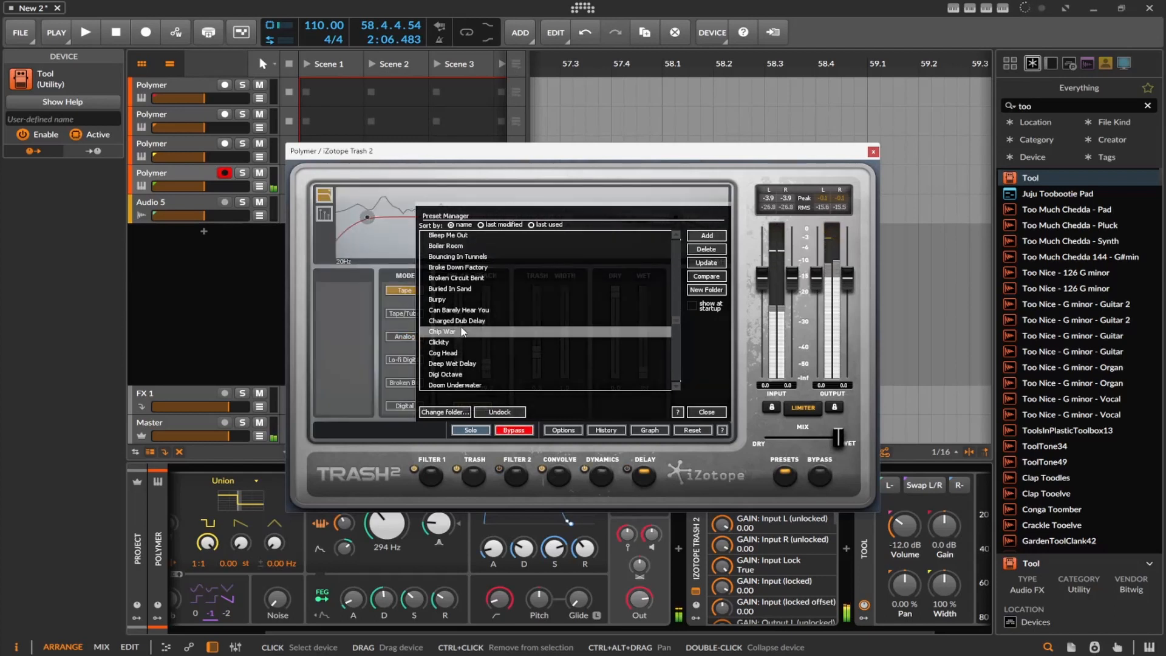
left_click(475, 351)
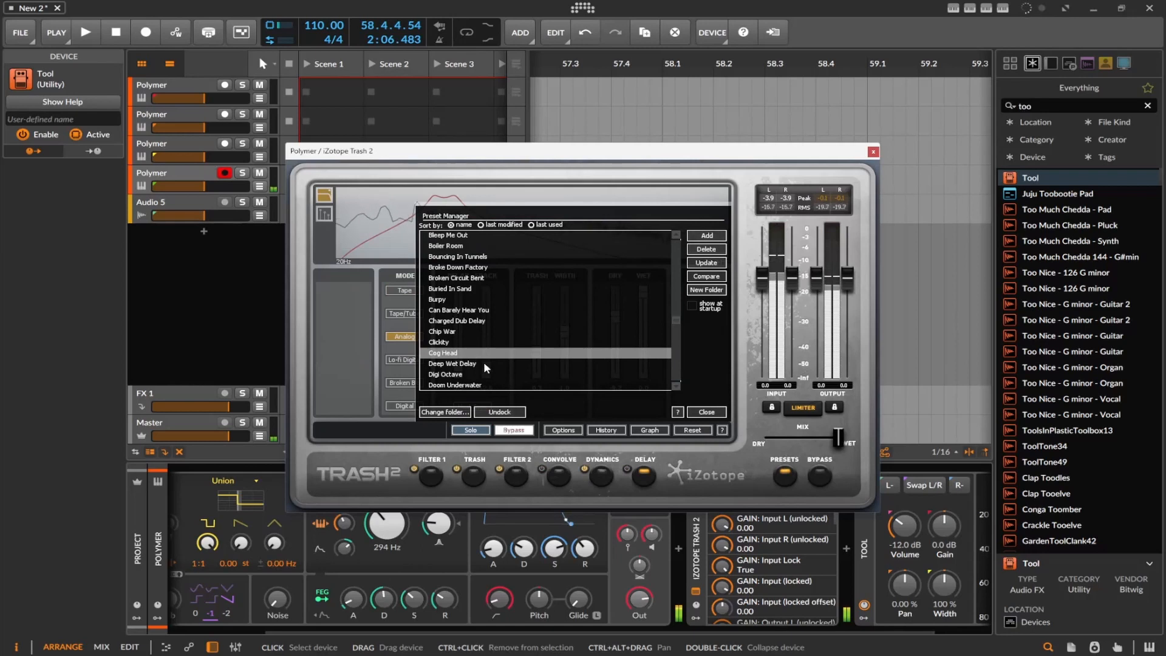
left_click(484, 364)
Audition further Experimental presets, including Glitch Slipping, Loose Metal and Outside The Stadium
scroll(486, 371, "down", 4)
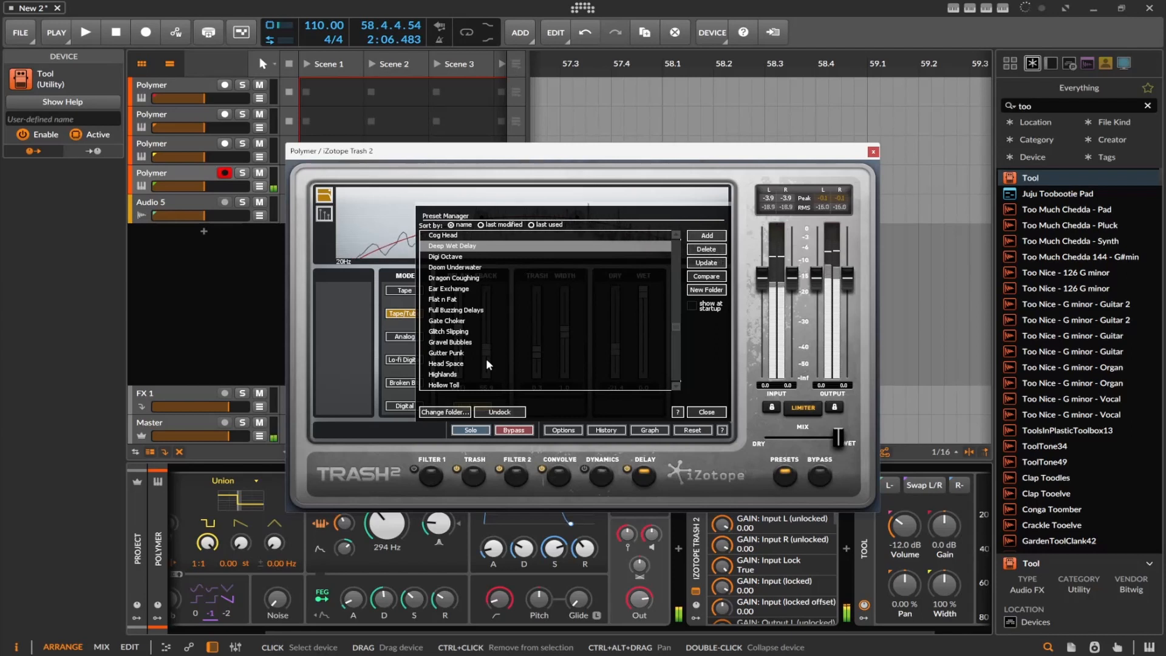
left_click(454, 331)
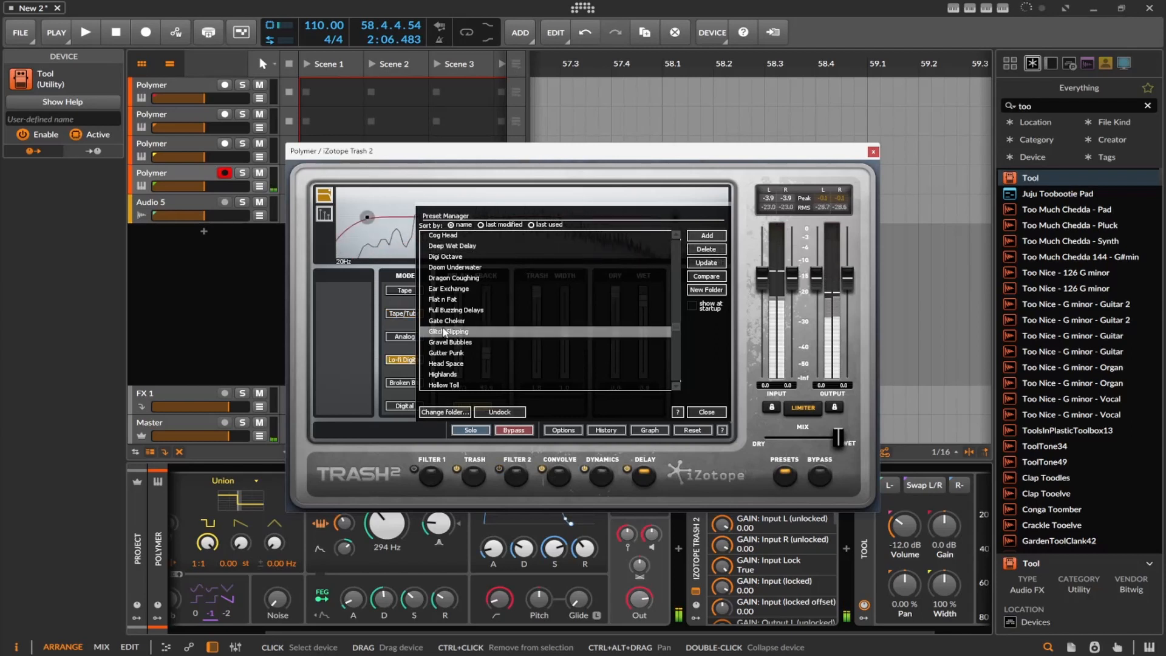
scroll(470, 351, "down", 3)
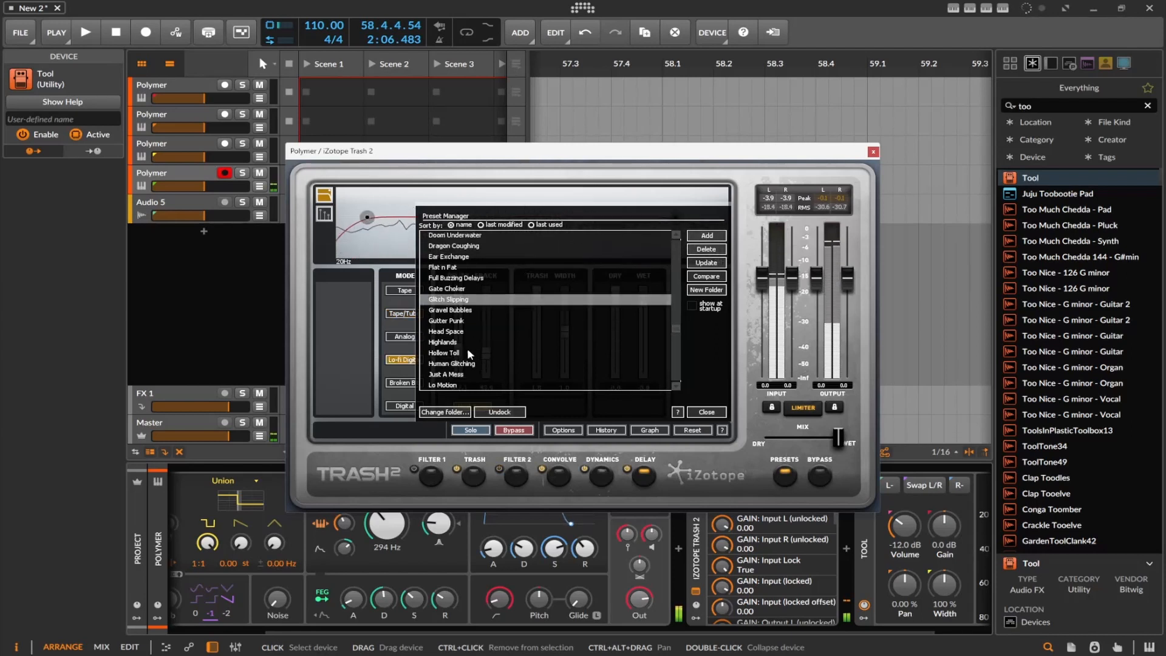
left_click(478, 334)
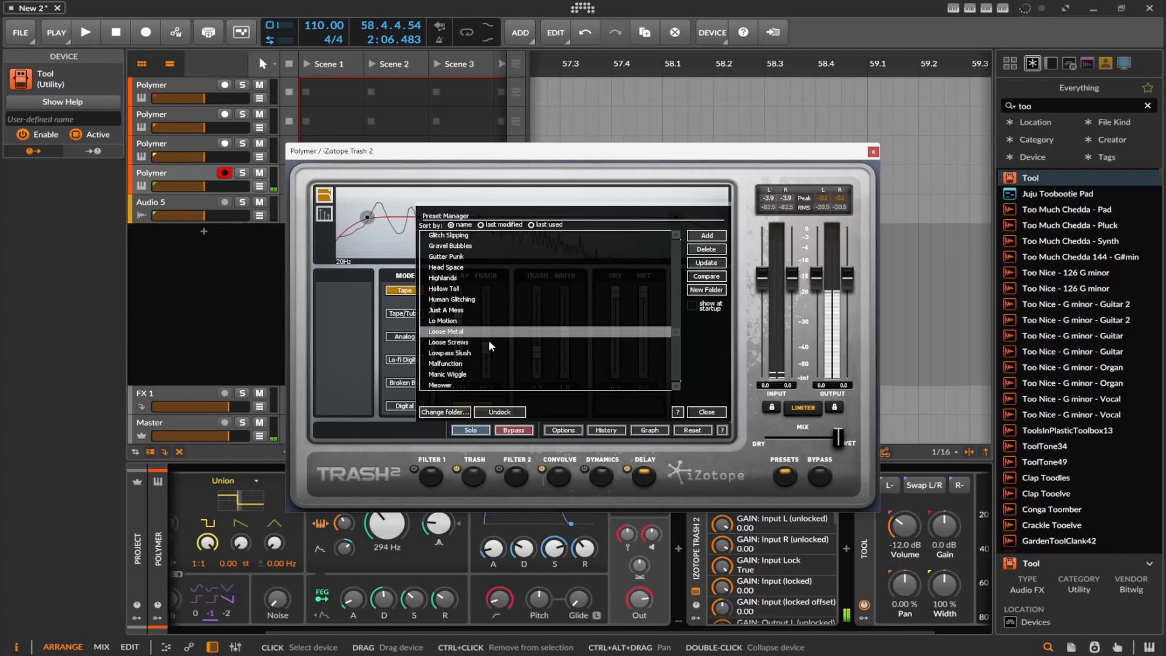
scroll(489, 340, "down", 3)
left_click(499, 343)
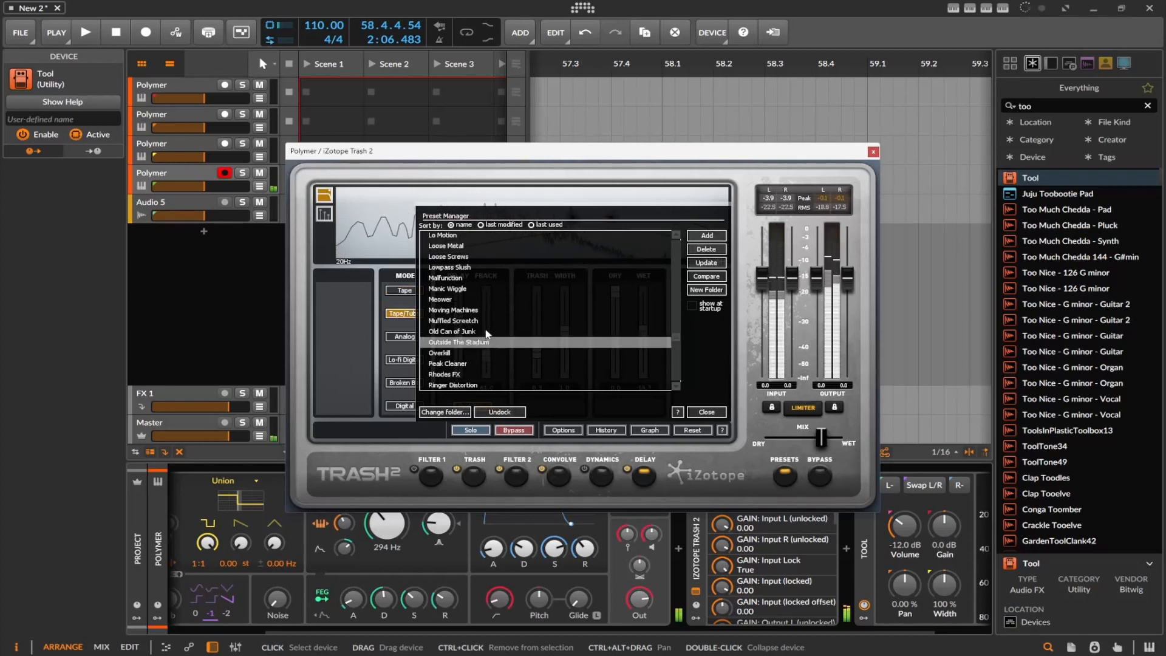
Audition the Experimental presets Moving Machines, Storm Shelter and The Kids Downstairs
left_click(480, 320)
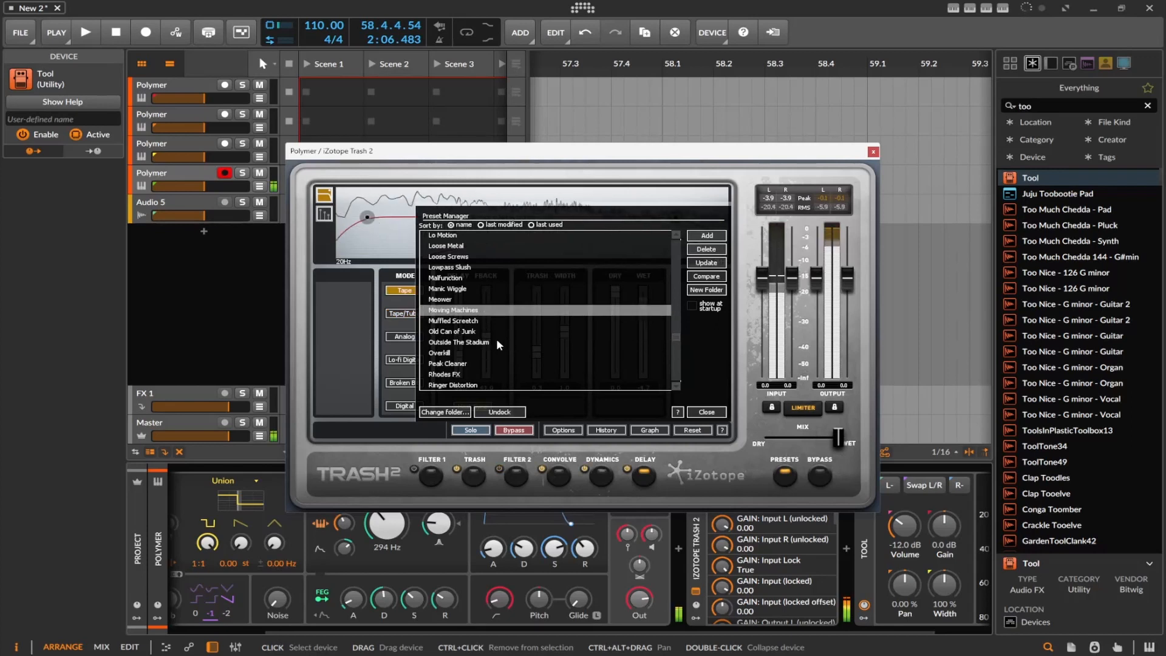
scroll(495, 340, "down", 4)
left_click(488, 325)
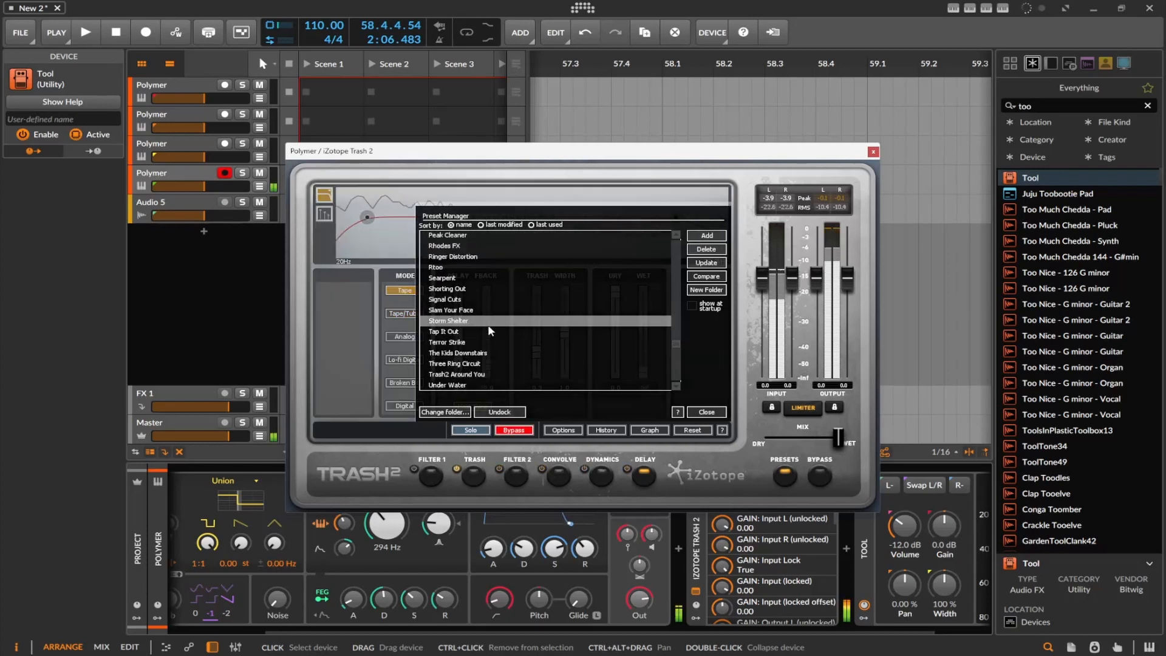
left_click(504, 352)
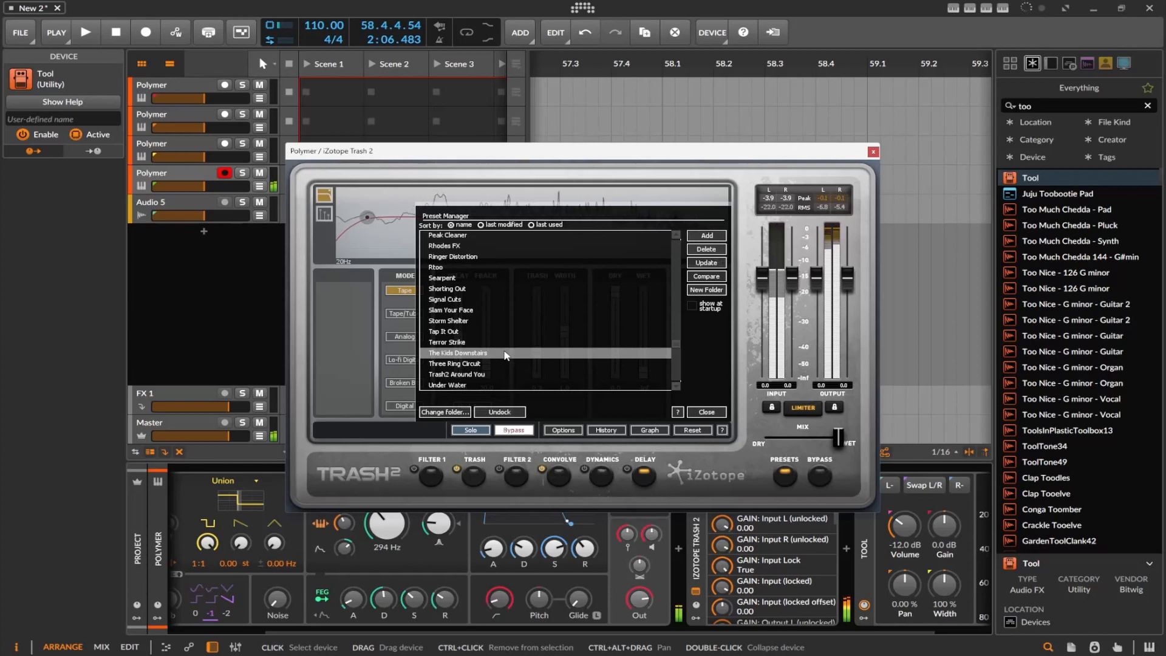
Audition the Experimental presets Under Water, Wet Scraping and We Made Contact
scroll(504, 355, "down", 1)
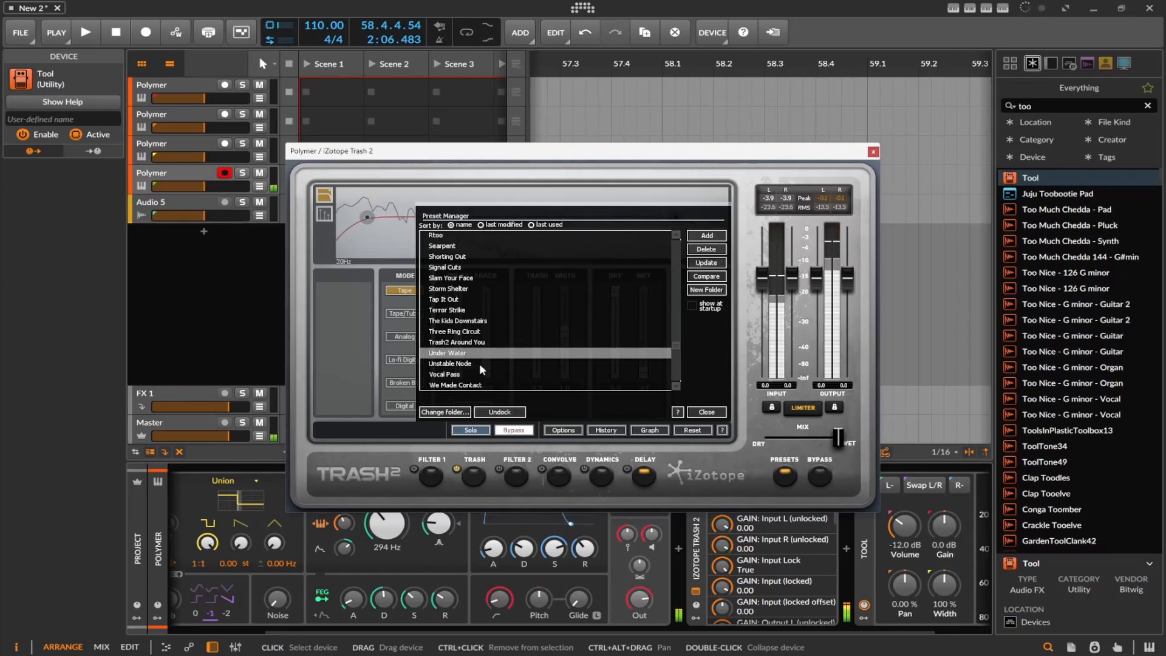
scroll(479, 363, "down", 2)
left_click(475, 330)
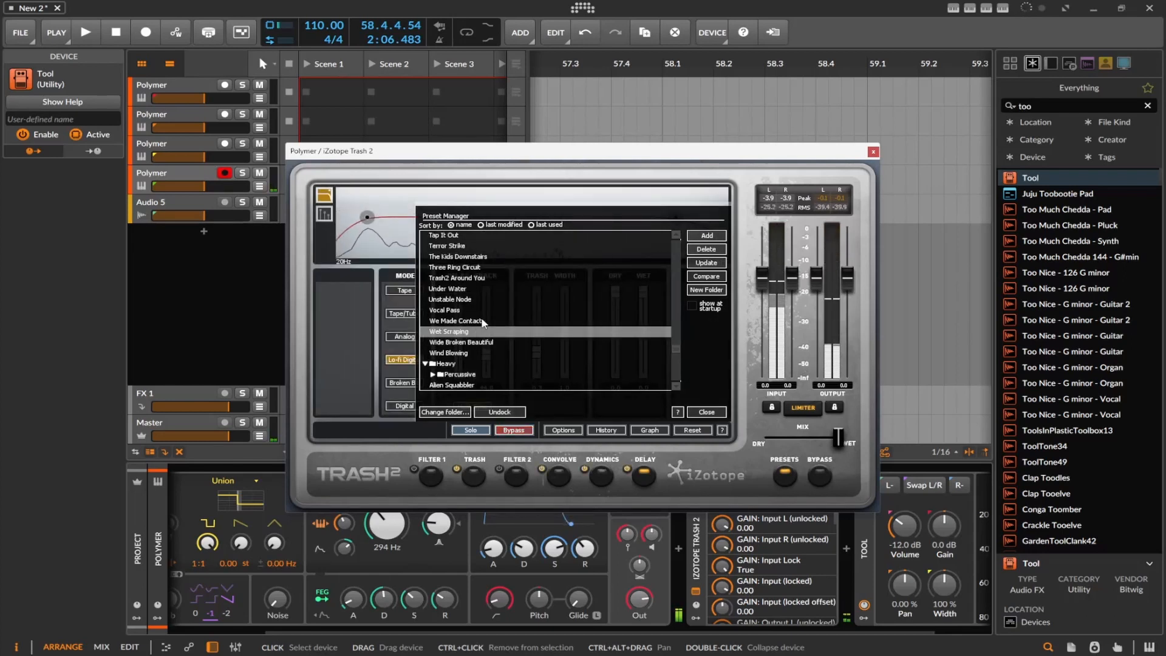
left_click(480, 320)
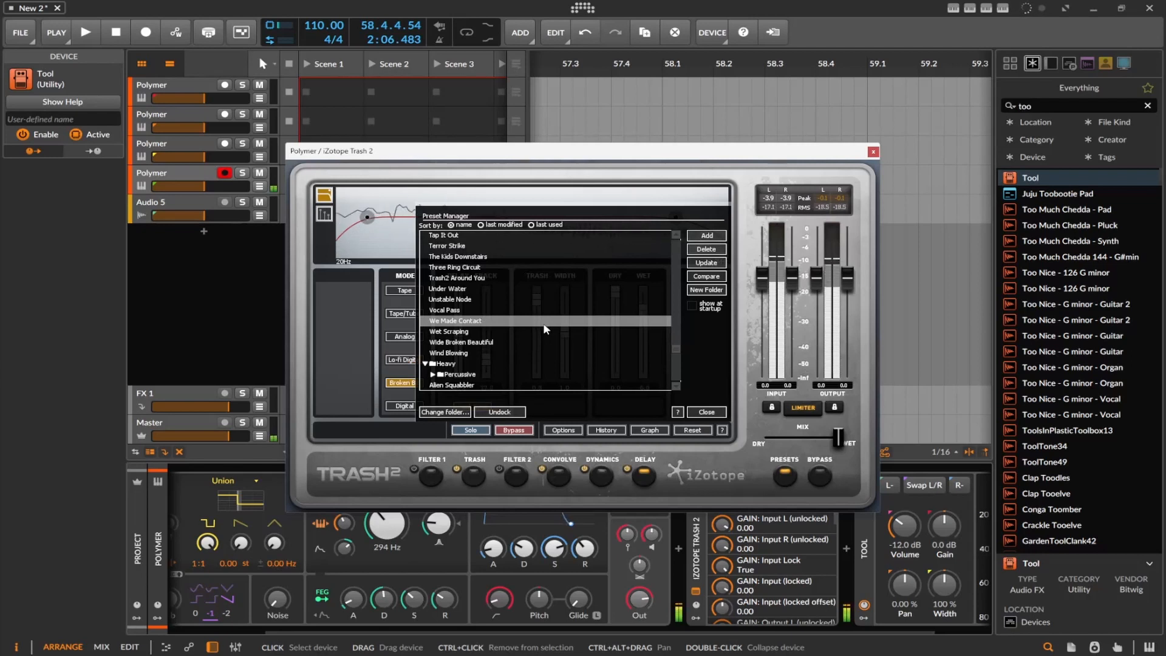
Audition the Heavy presets Bad Reception In The Middle, Bass Da Bass and Bold Fuzz Leader
scroll(541, 324, "down", 2)
left_click(510, 342)
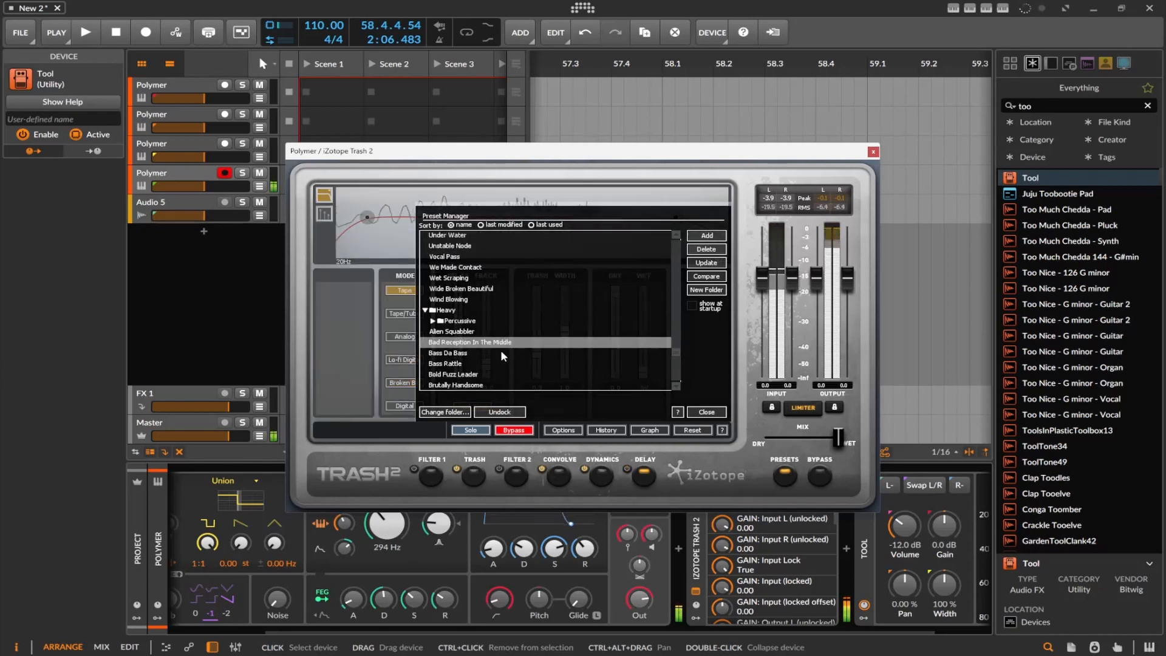
left_click(499, 352)
scroll(499, 359, "down", 1)
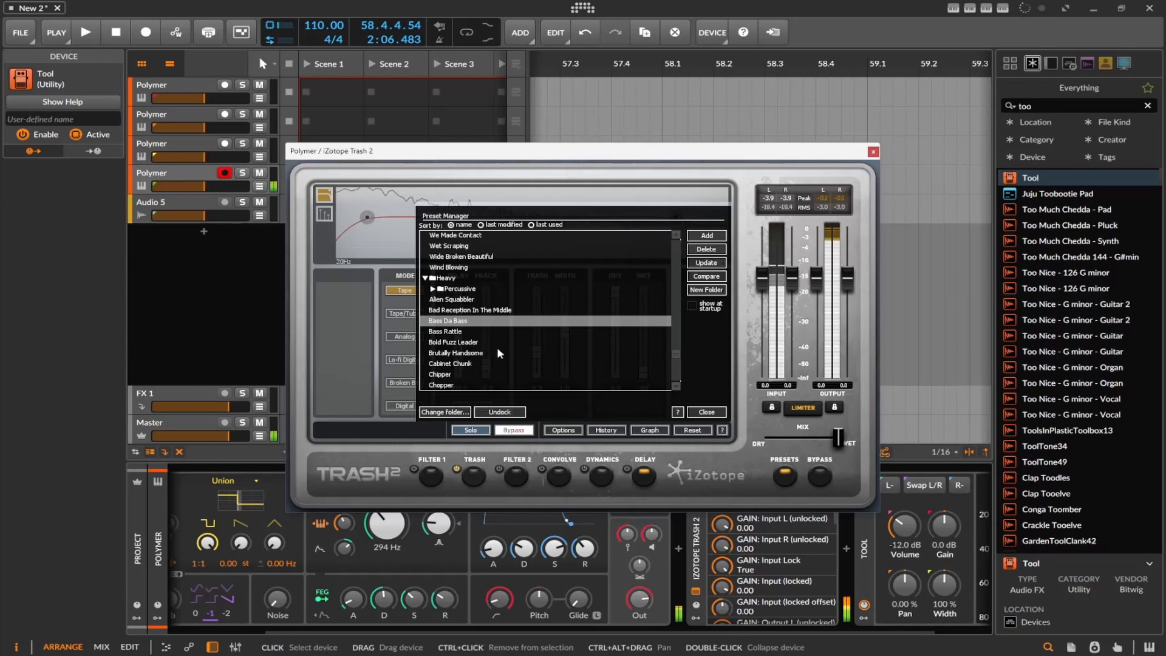
left_click(497, 344)
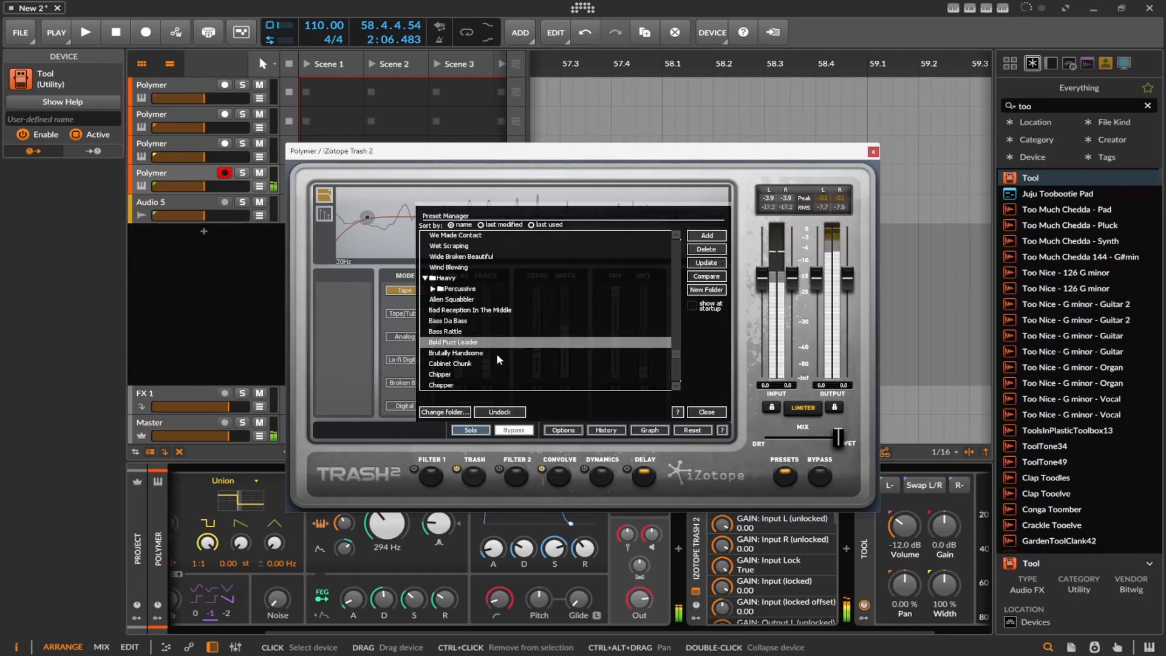
Audition Empty Thrasher and Eat Brain in the Heavy folder, load Dirty Robot and close the Preset Manager
scroll(497, 359, "down", 3)
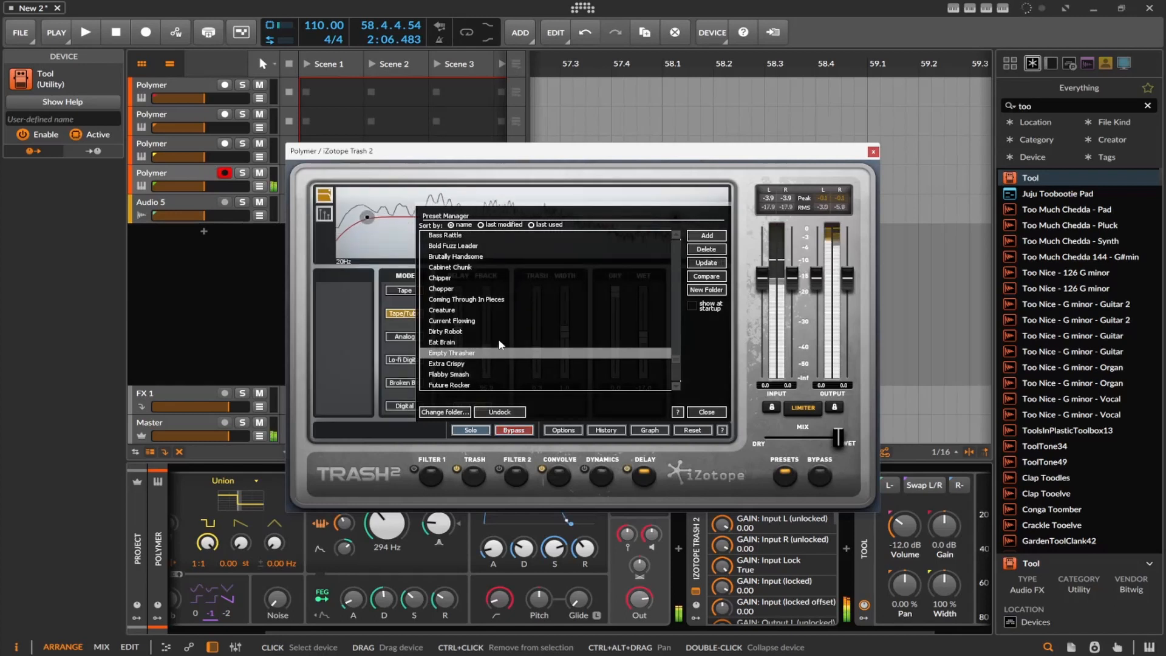
left_click(500, 344)
left_click(495, 335)
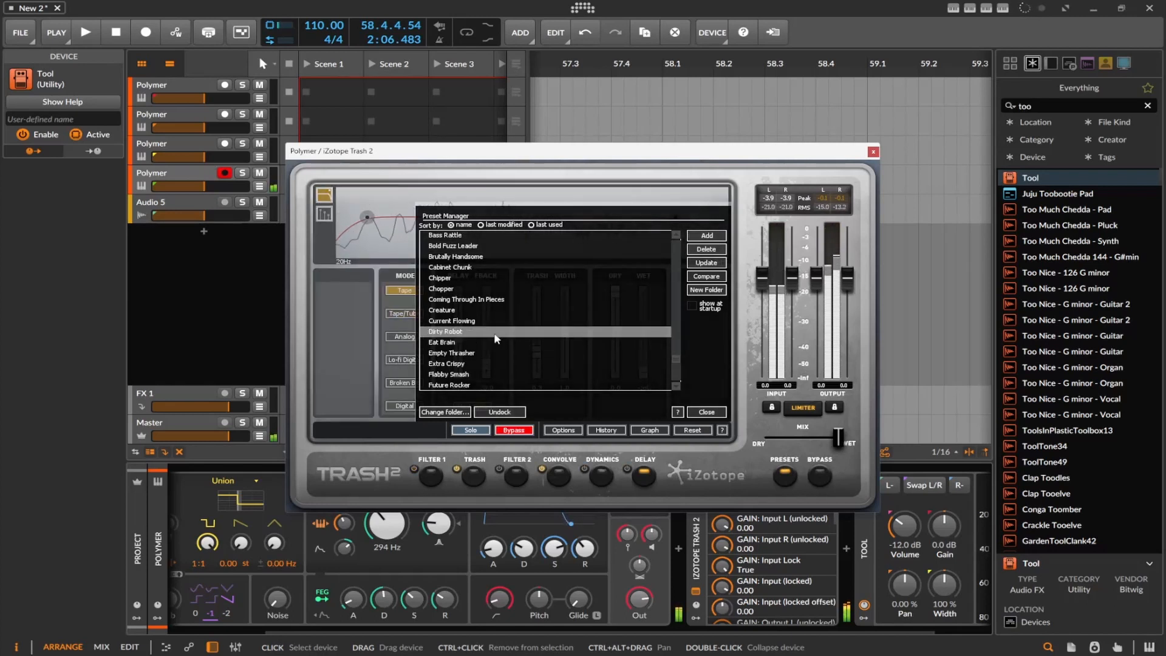
scroll(494, 337, "down", 3)
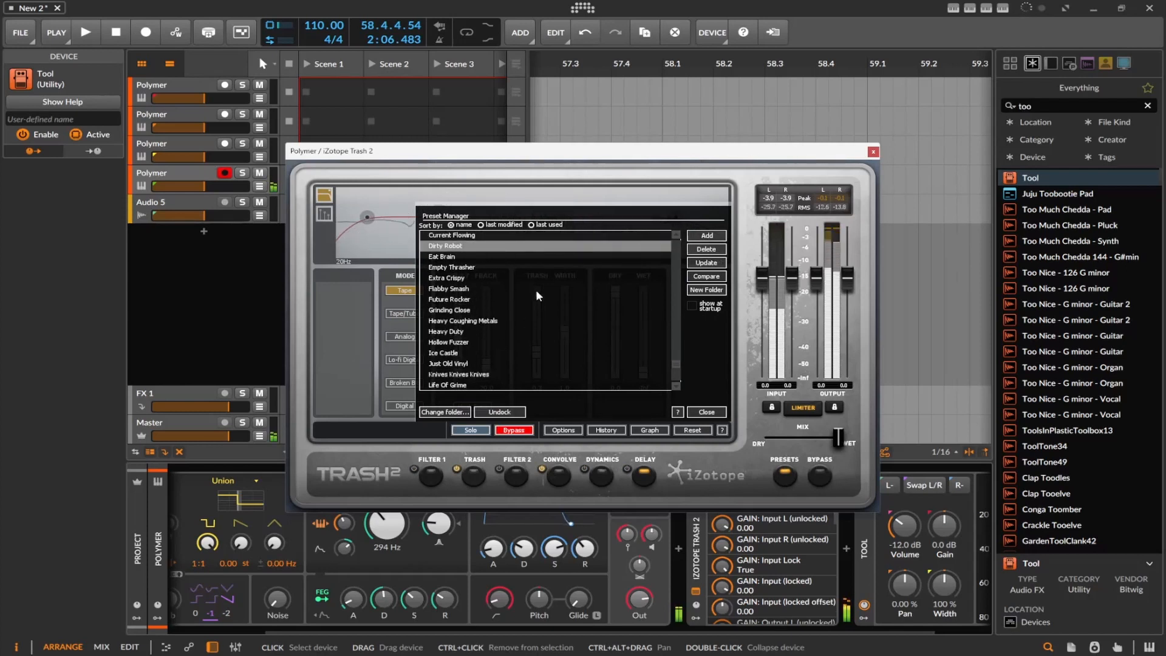
left_click(708, 411)
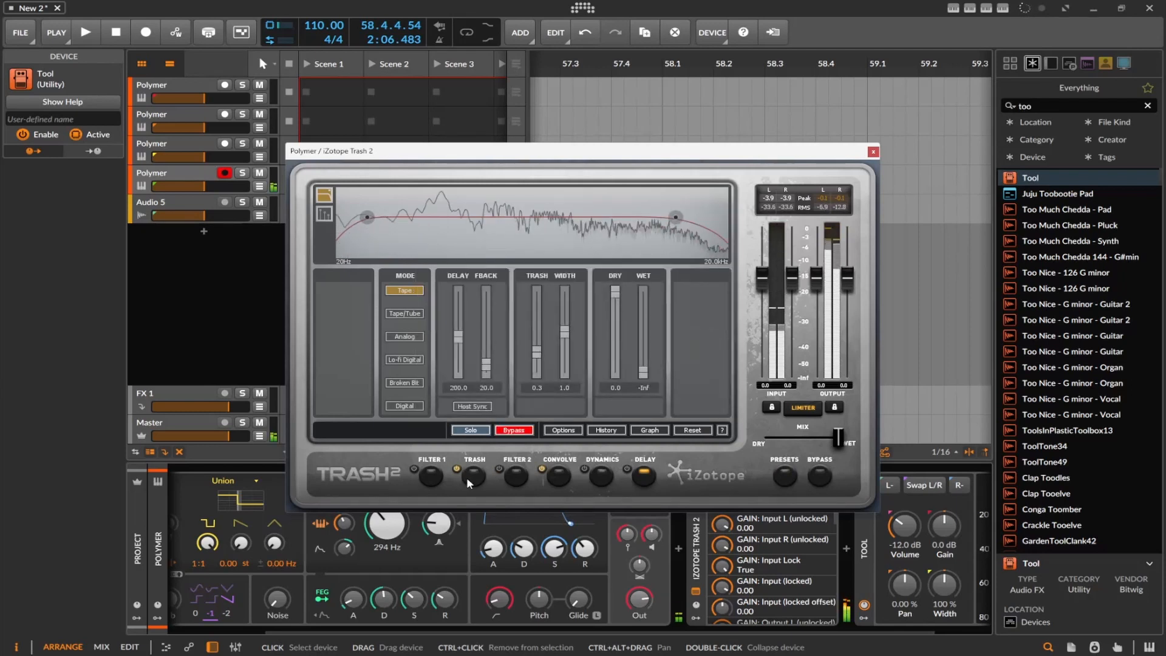
Examine the Trash module's Stage 1 distortion type categories and the Filter 1 module's bands
left_click(466, 477)
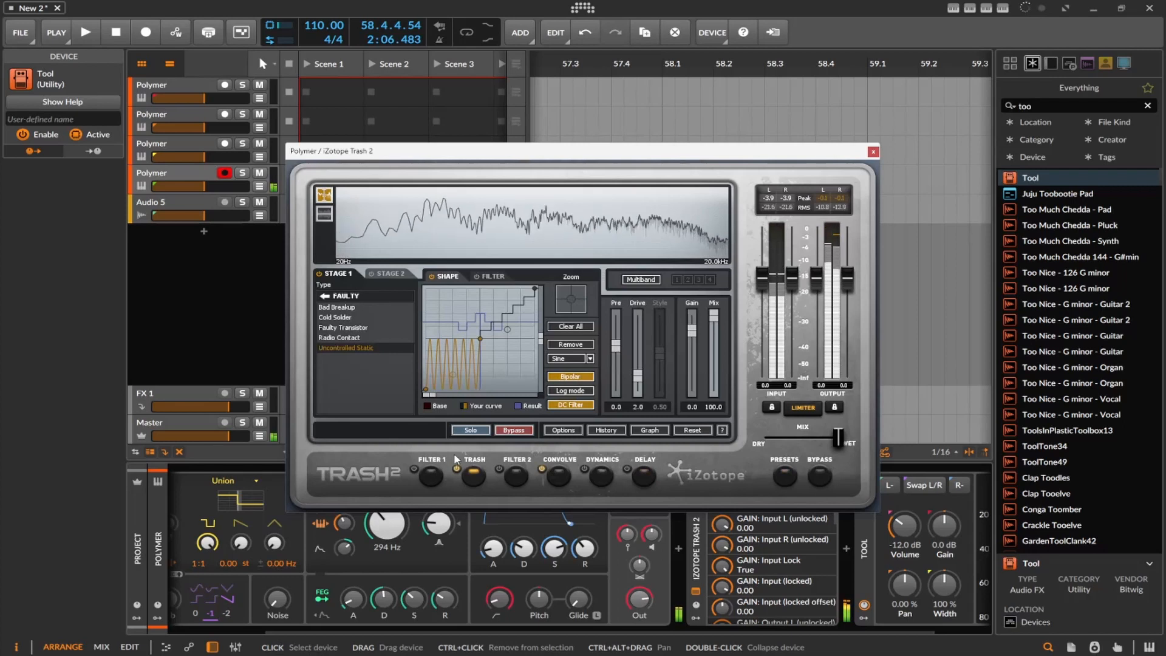
left_click(399, 296)
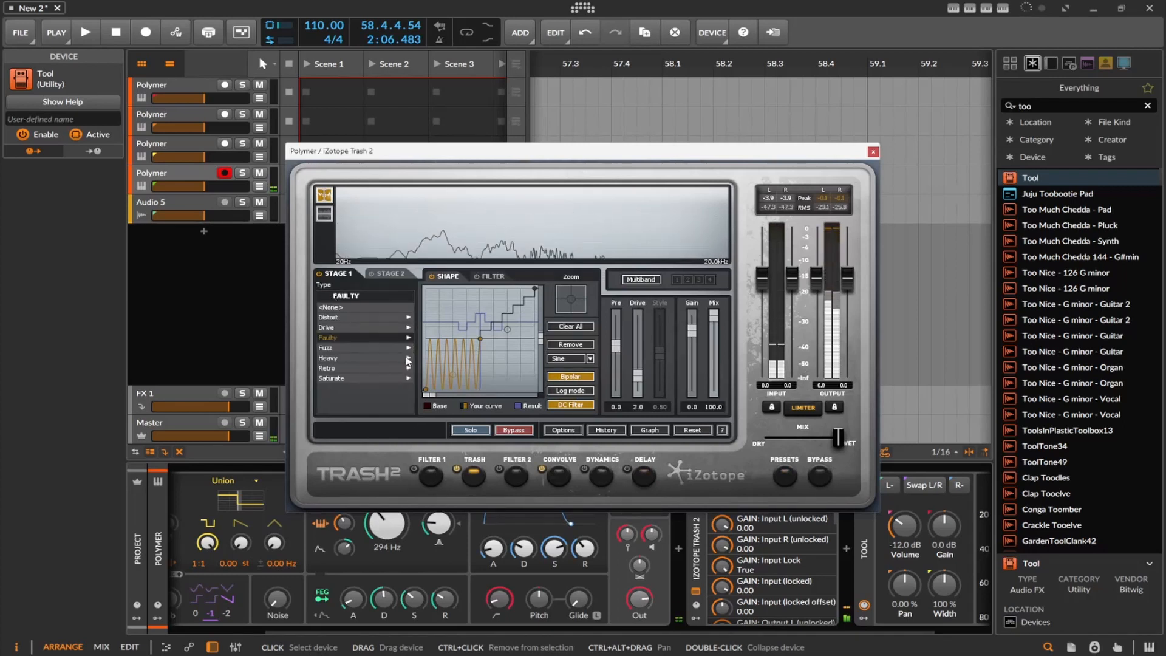
left_click(430, 477)
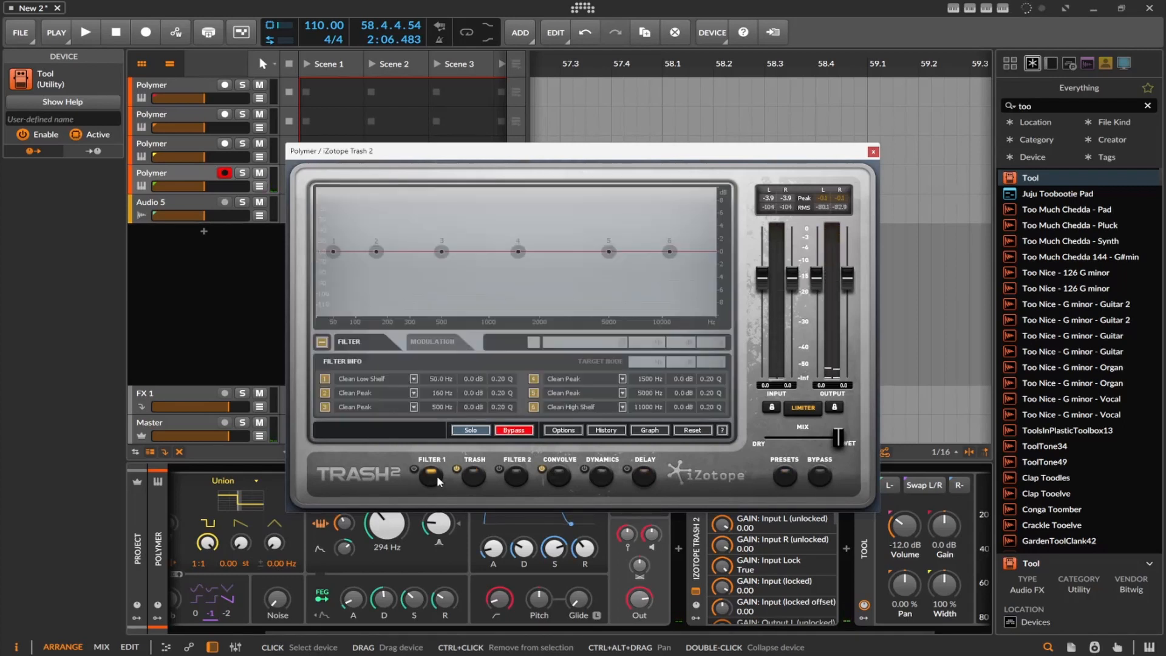
left_click(465, 479)
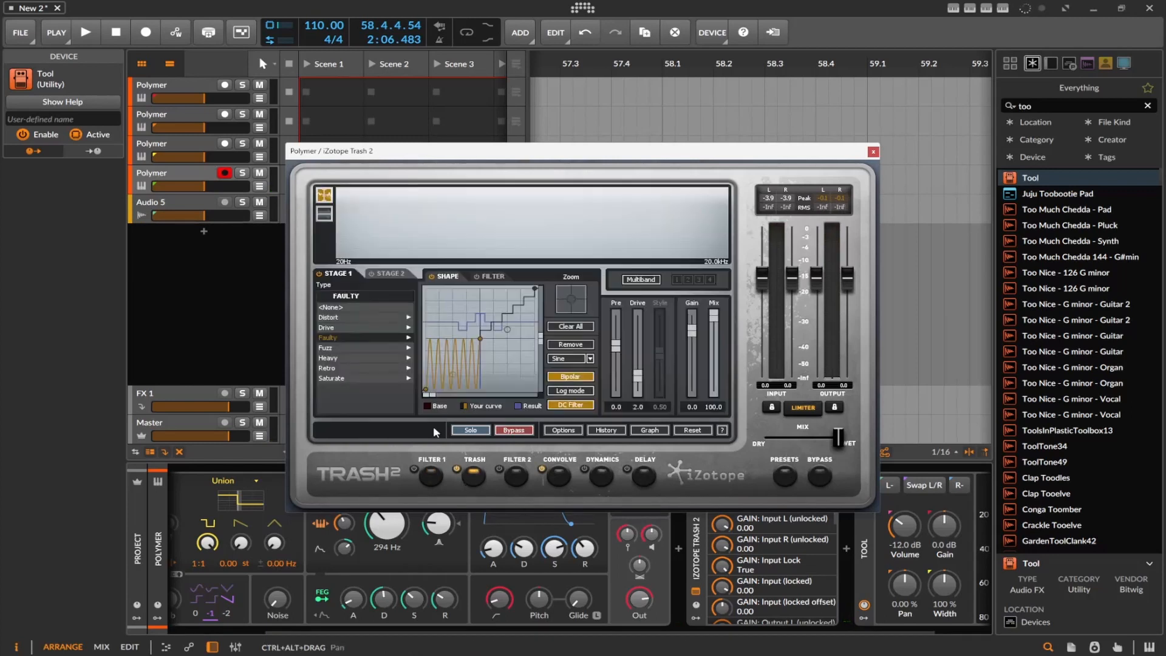
Examine Trash 2's Filter 2 module and the Convolve module's list of impulse response categories
left_click(520, 478)
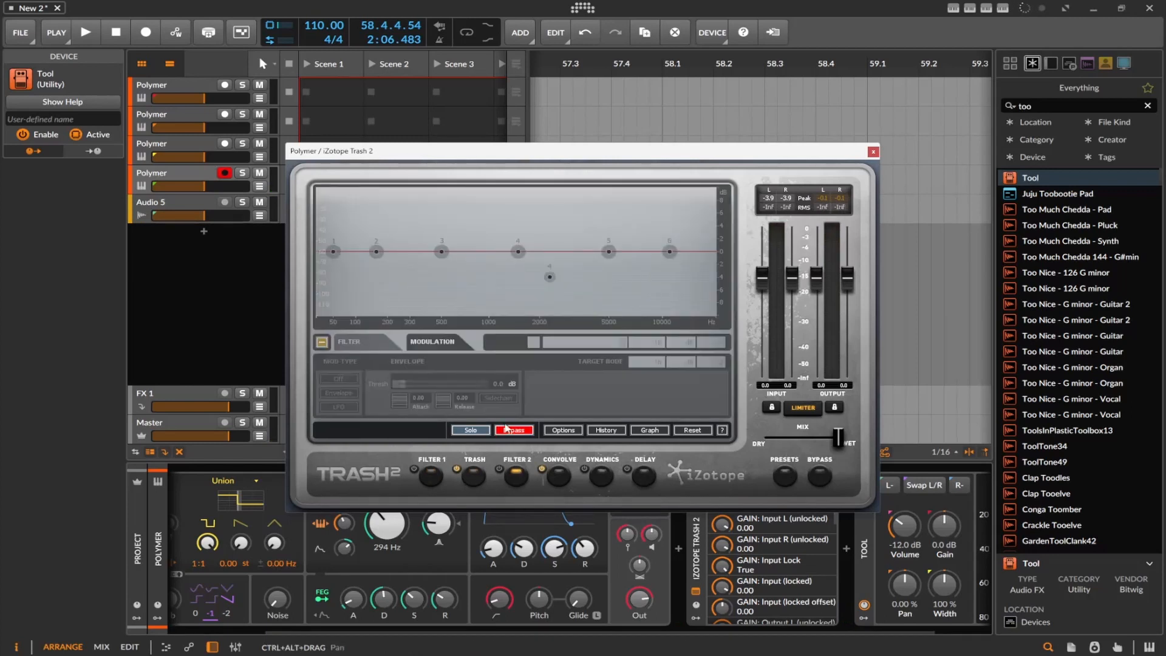
left_click(559, 477)
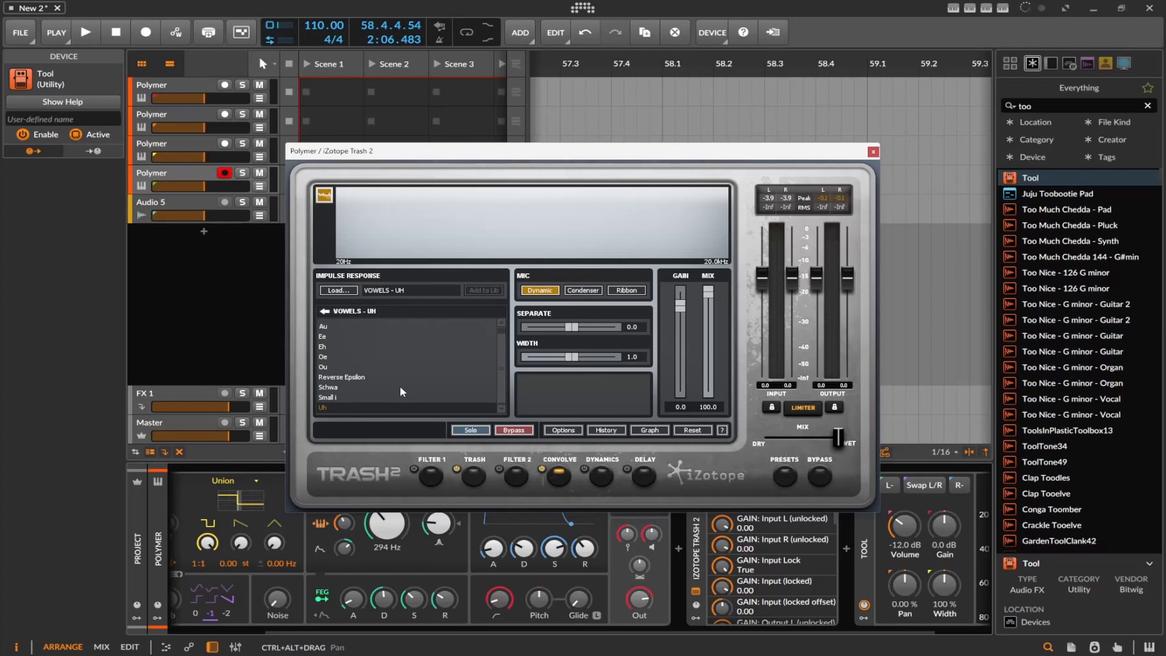
left_click(323, 310)
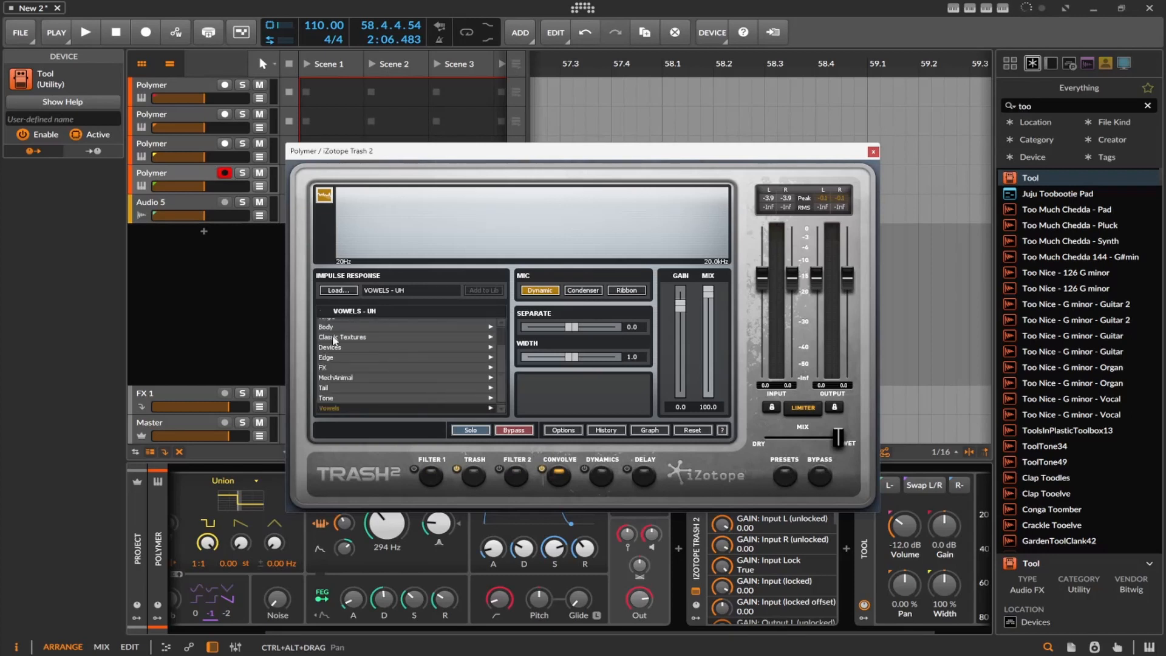
scroll(385, 352, "up", 1)
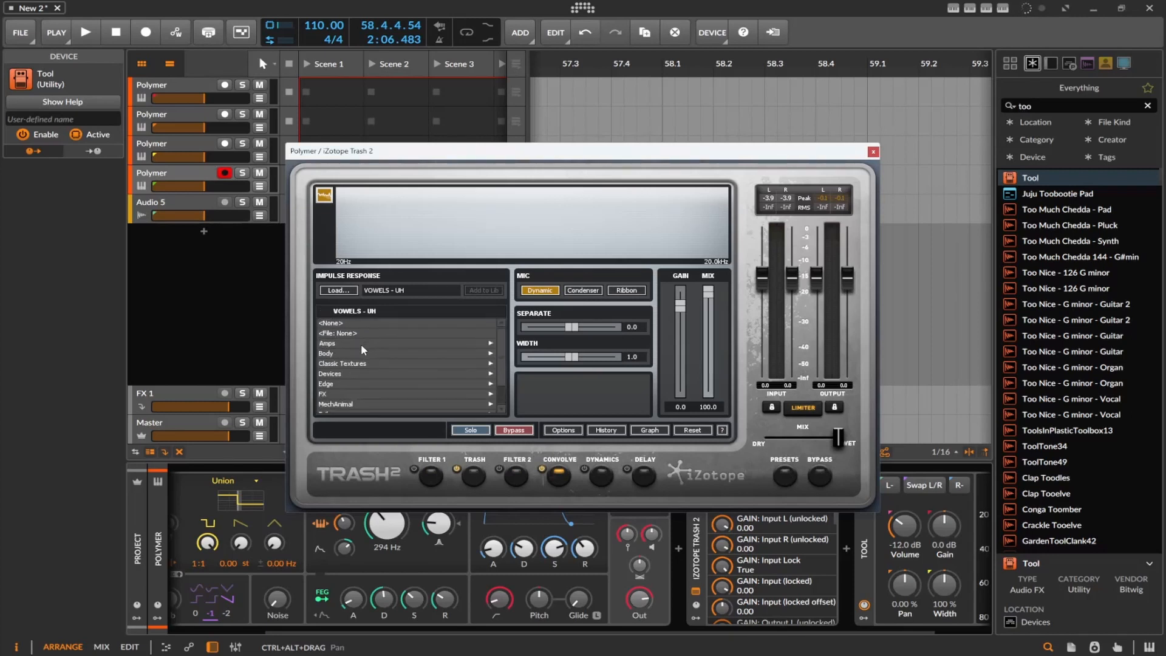
Audition the Body impulse responses Intimate, Hollow and Wide Dirt in the Convolve module and close the Trash 2 window
left_click(366, 356)
left_click(367, 355)
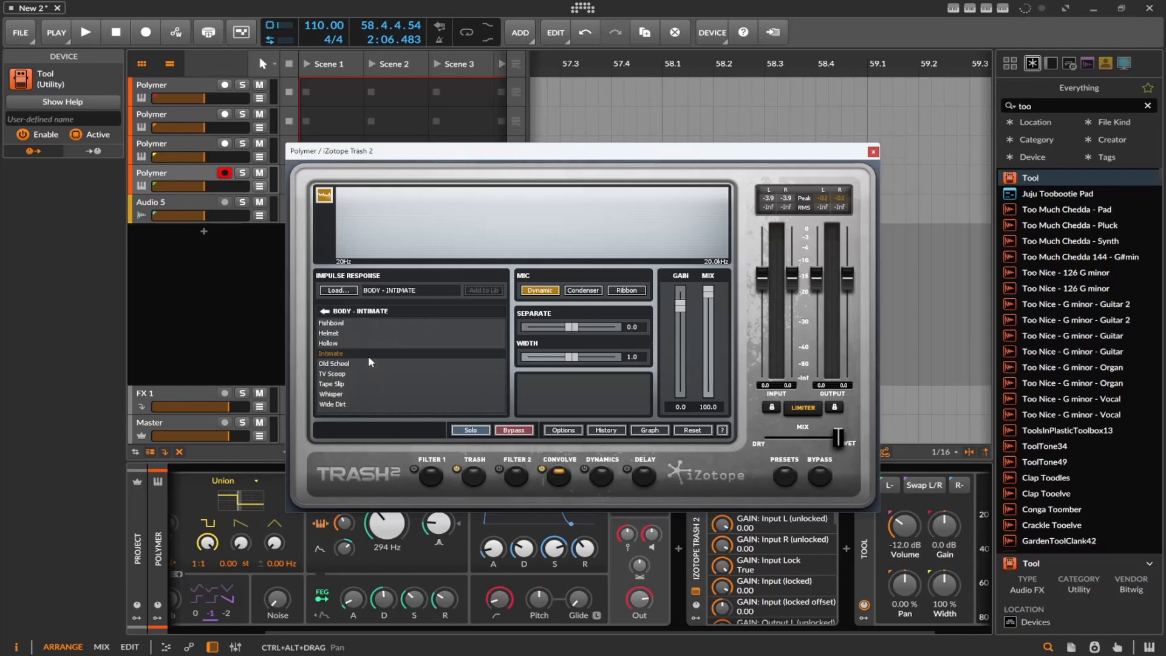
left_click(373, 342)
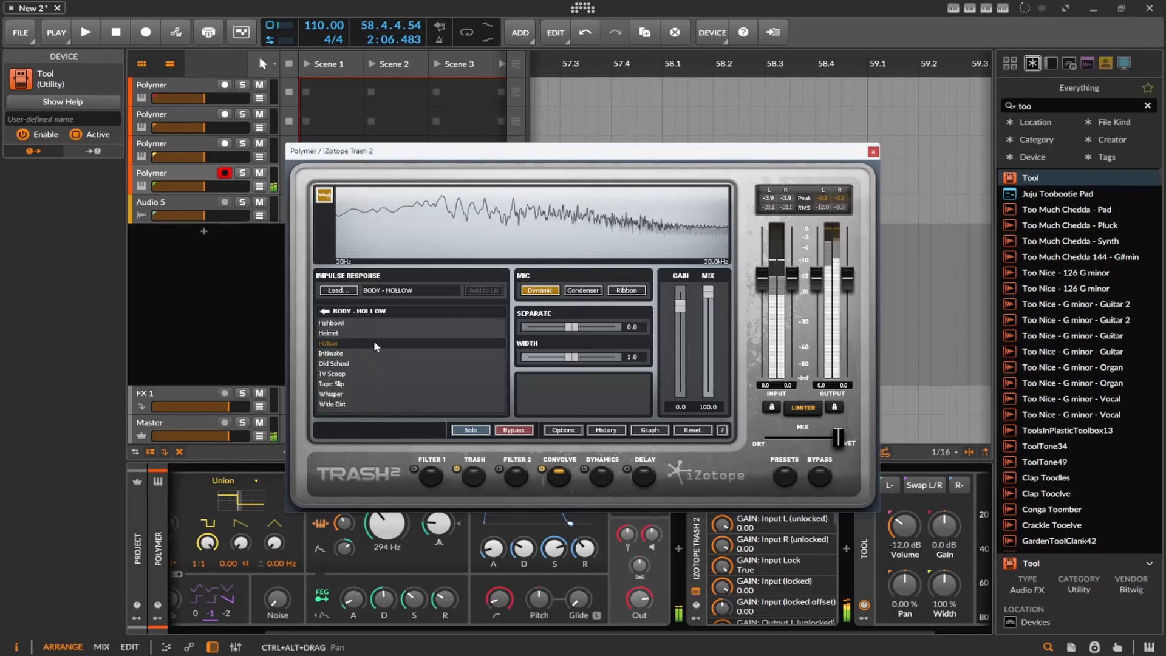
left_click(368, 403)
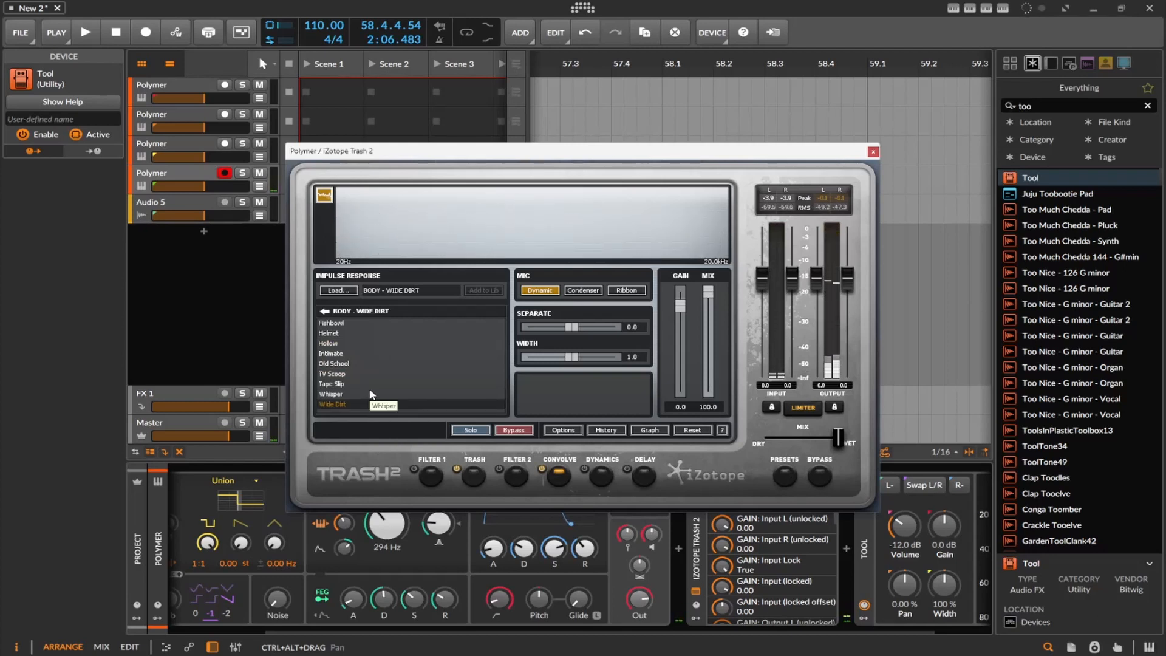
left_click(872, 153)
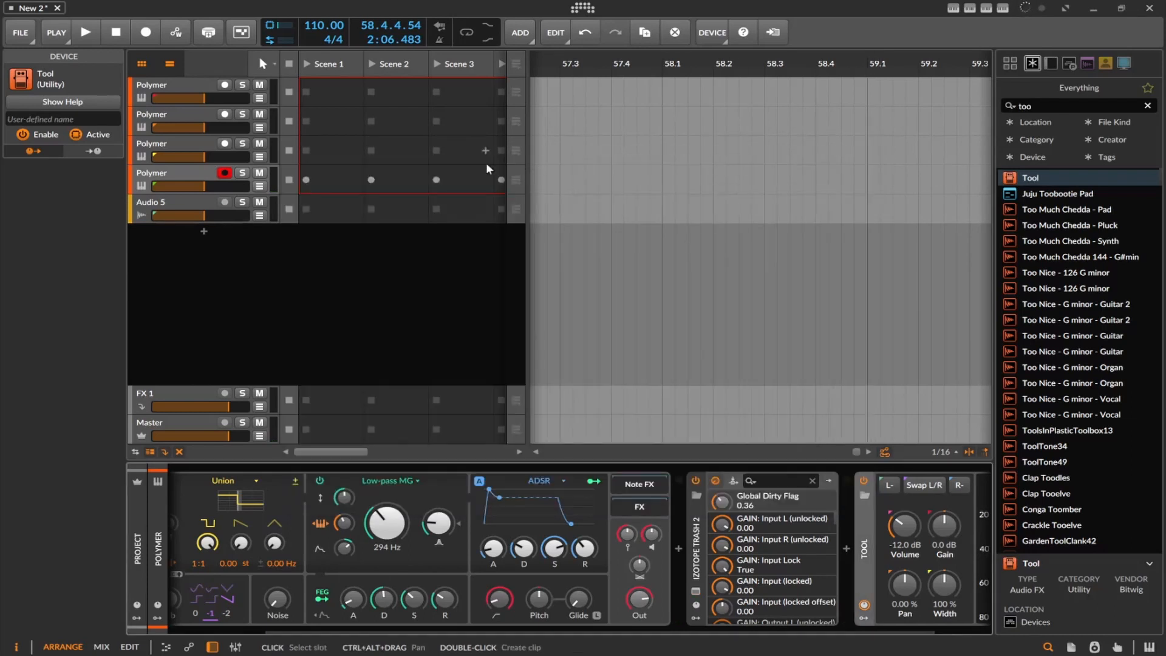
Go back through the third and second Polymer tracks to the first one and open its Infiltrator plug-in window
left_click(170, 146)
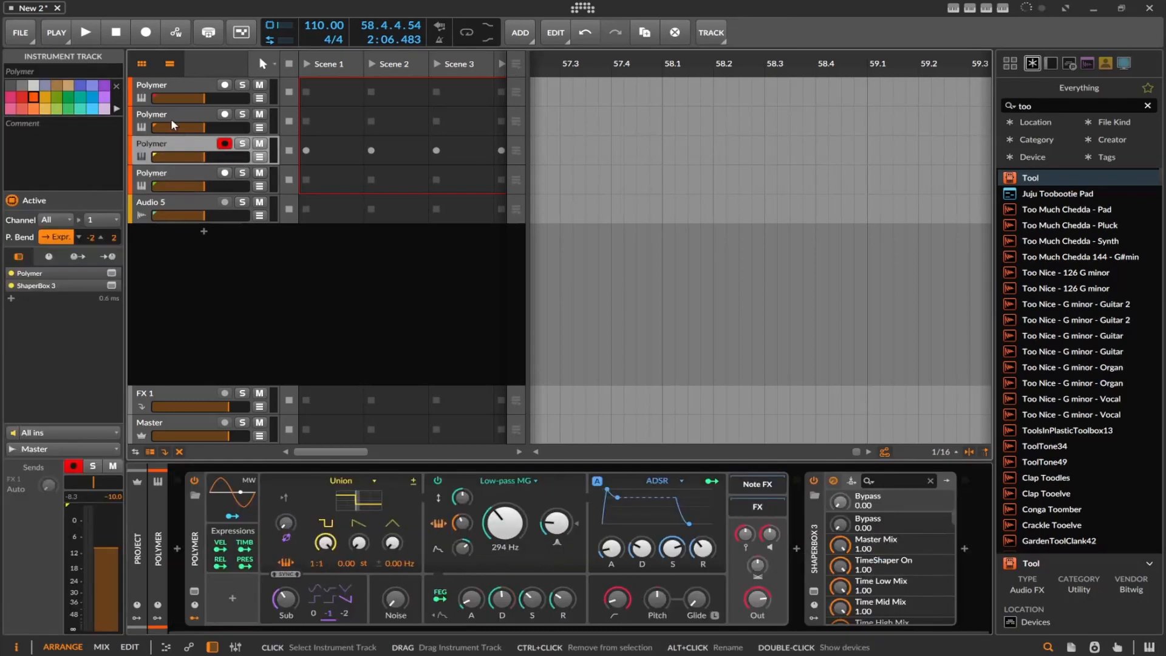
left_click(170, 117)
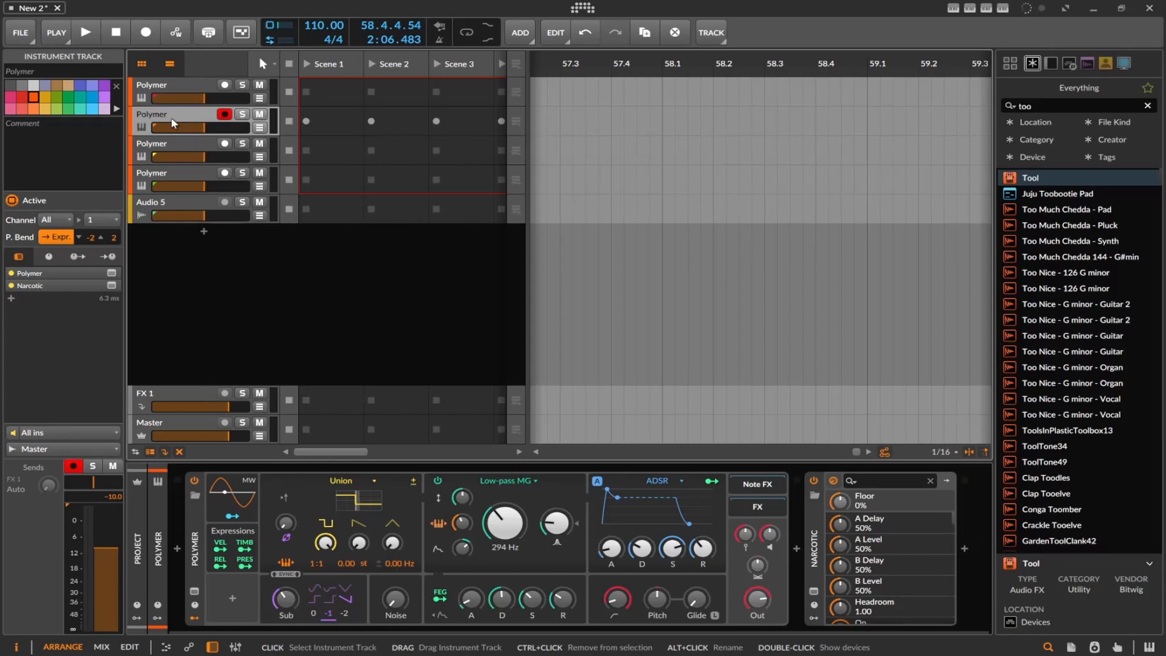
left_click(180, 93)
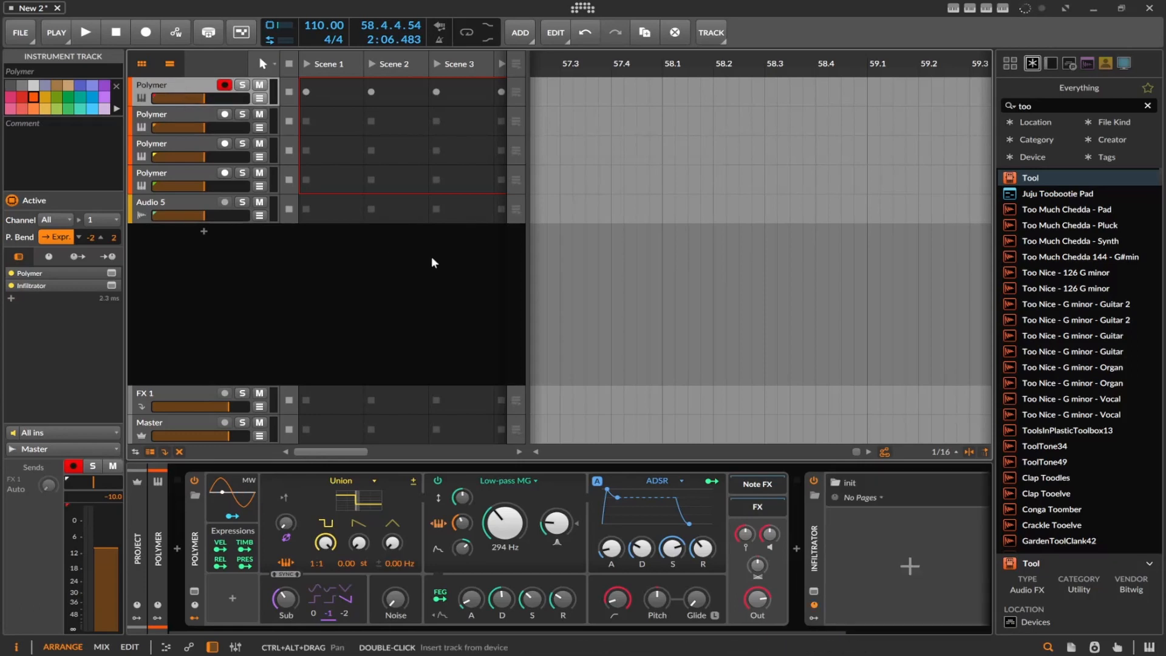
left_click(814, 590)
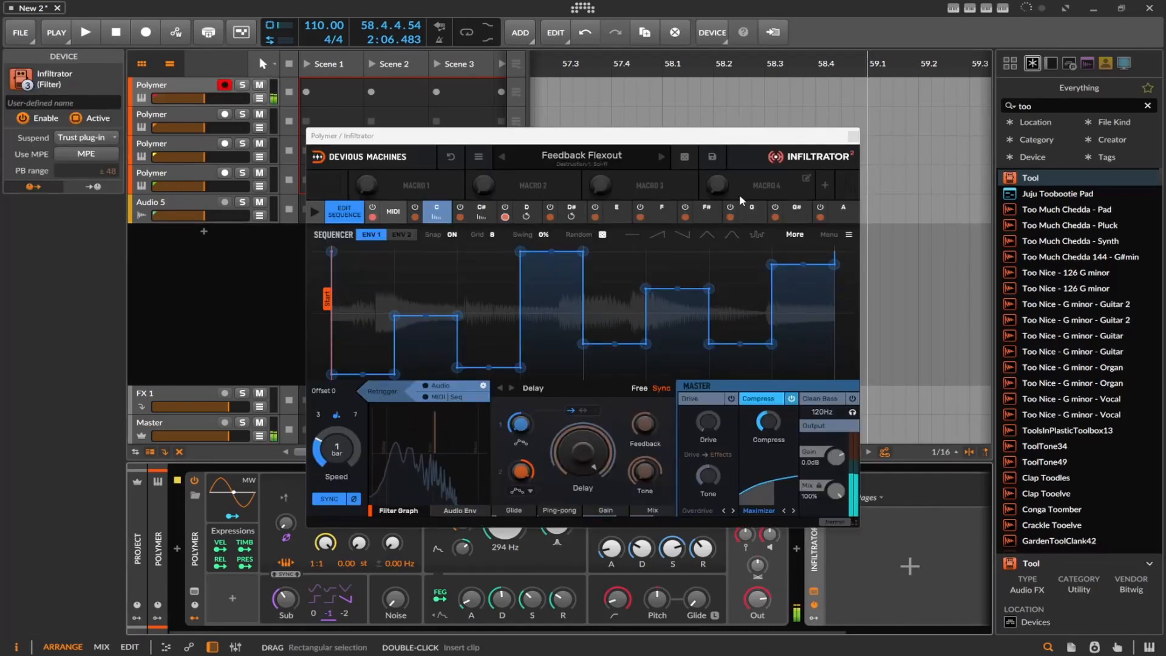
Advance Infiltrator from the Feedback Flexout preset to Karplus Melody
left_click(662, 158)
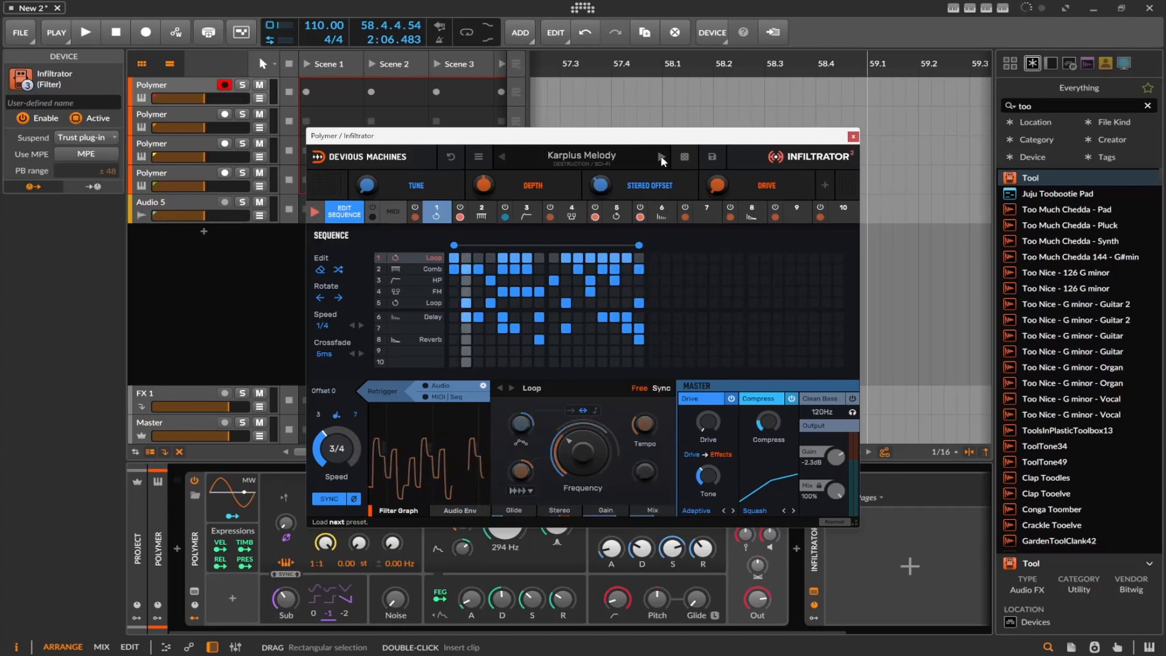
left_click(661, 159)
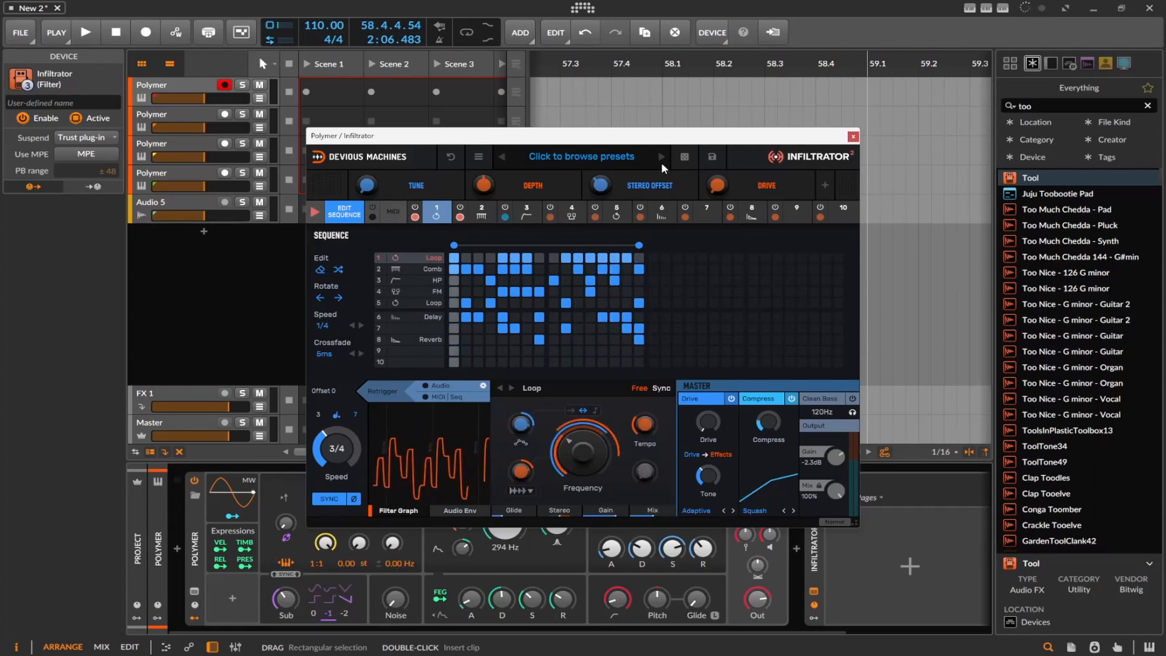
left_click(661, 162)
Select the existing search text in the device browser
left_click(1045, 106)
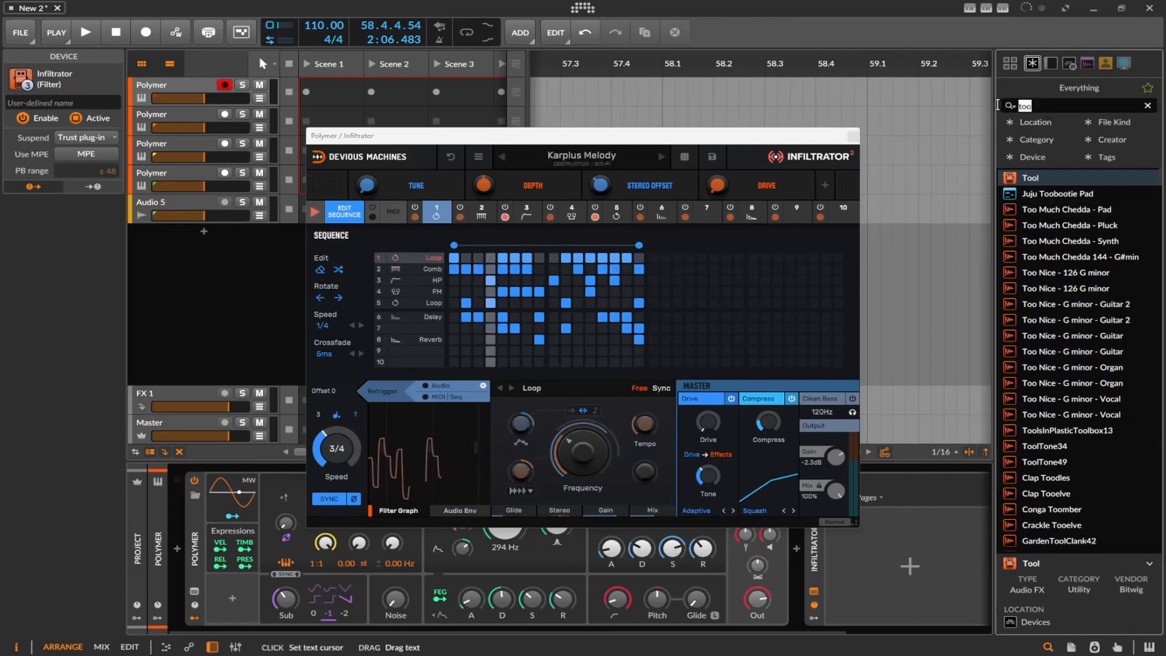